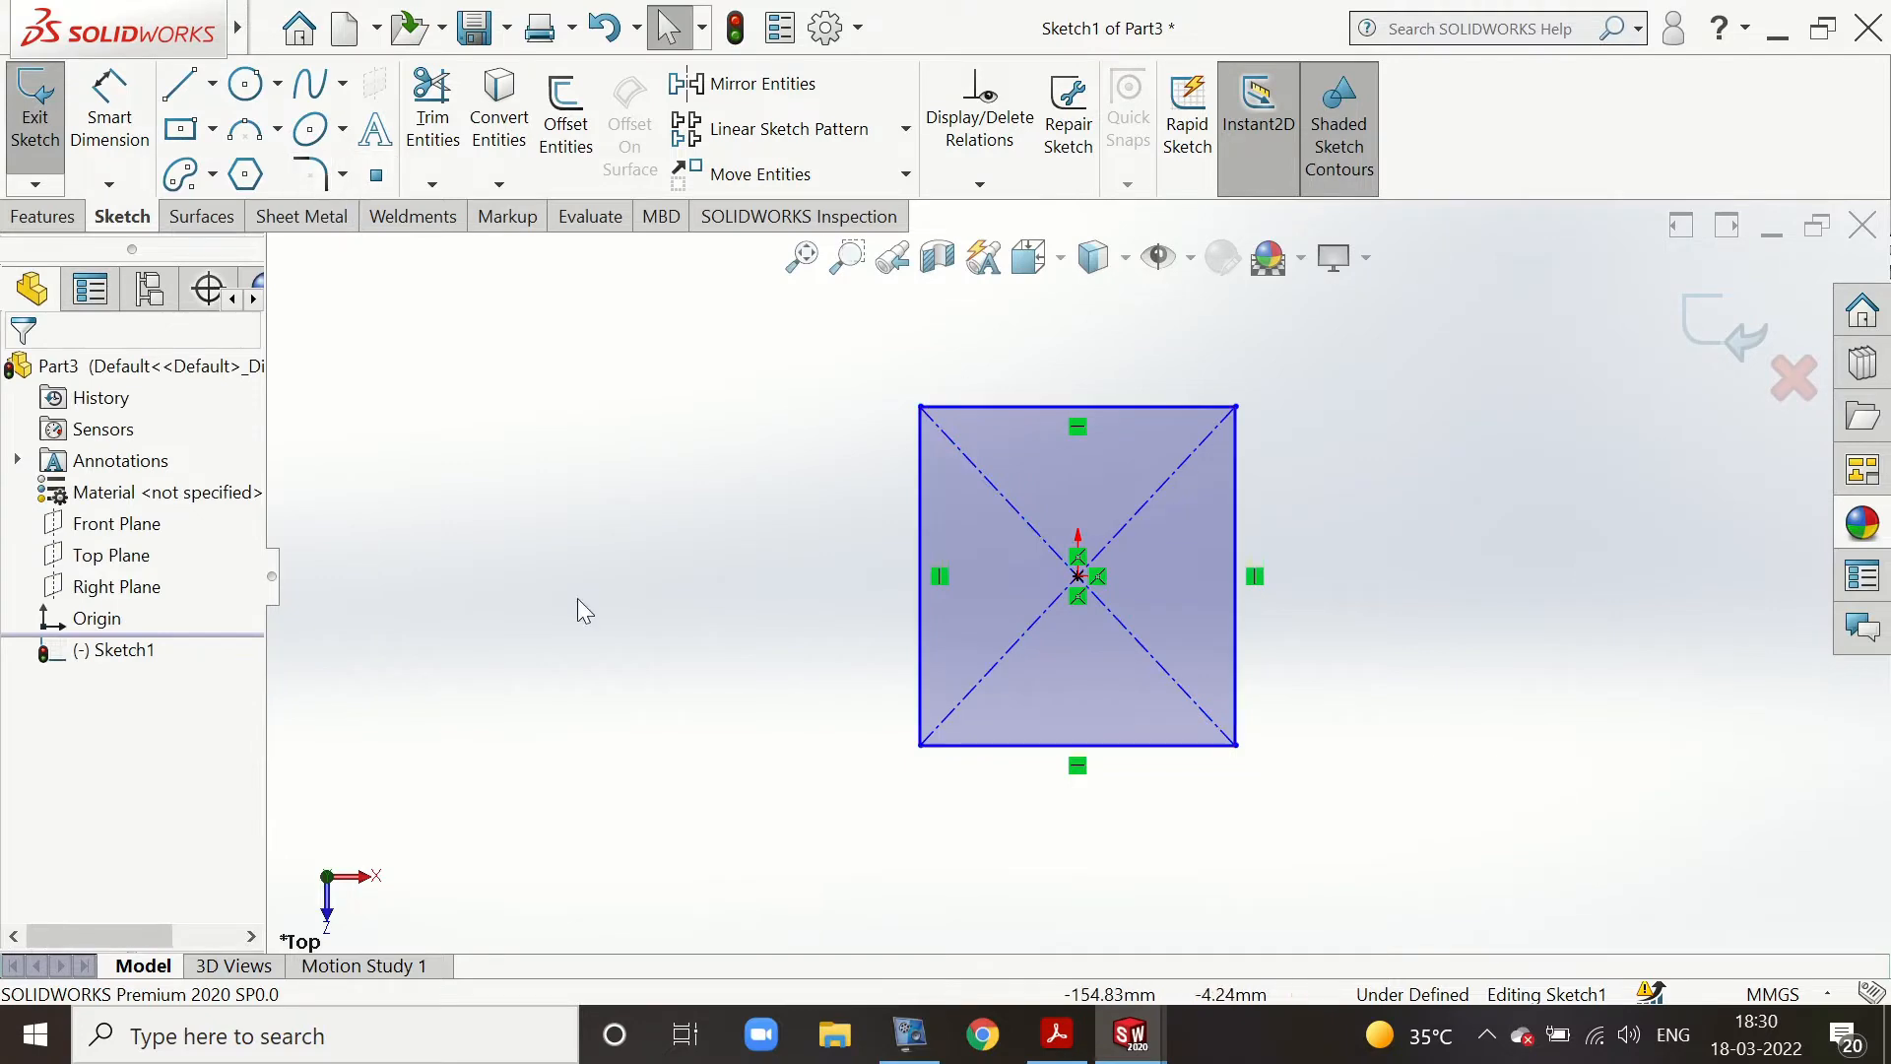
Dimension the center rectangle to 60 mm high and 60 mm wide, and close the sketch
right_drag(579, 602, 604, 438)
click(917, 549)
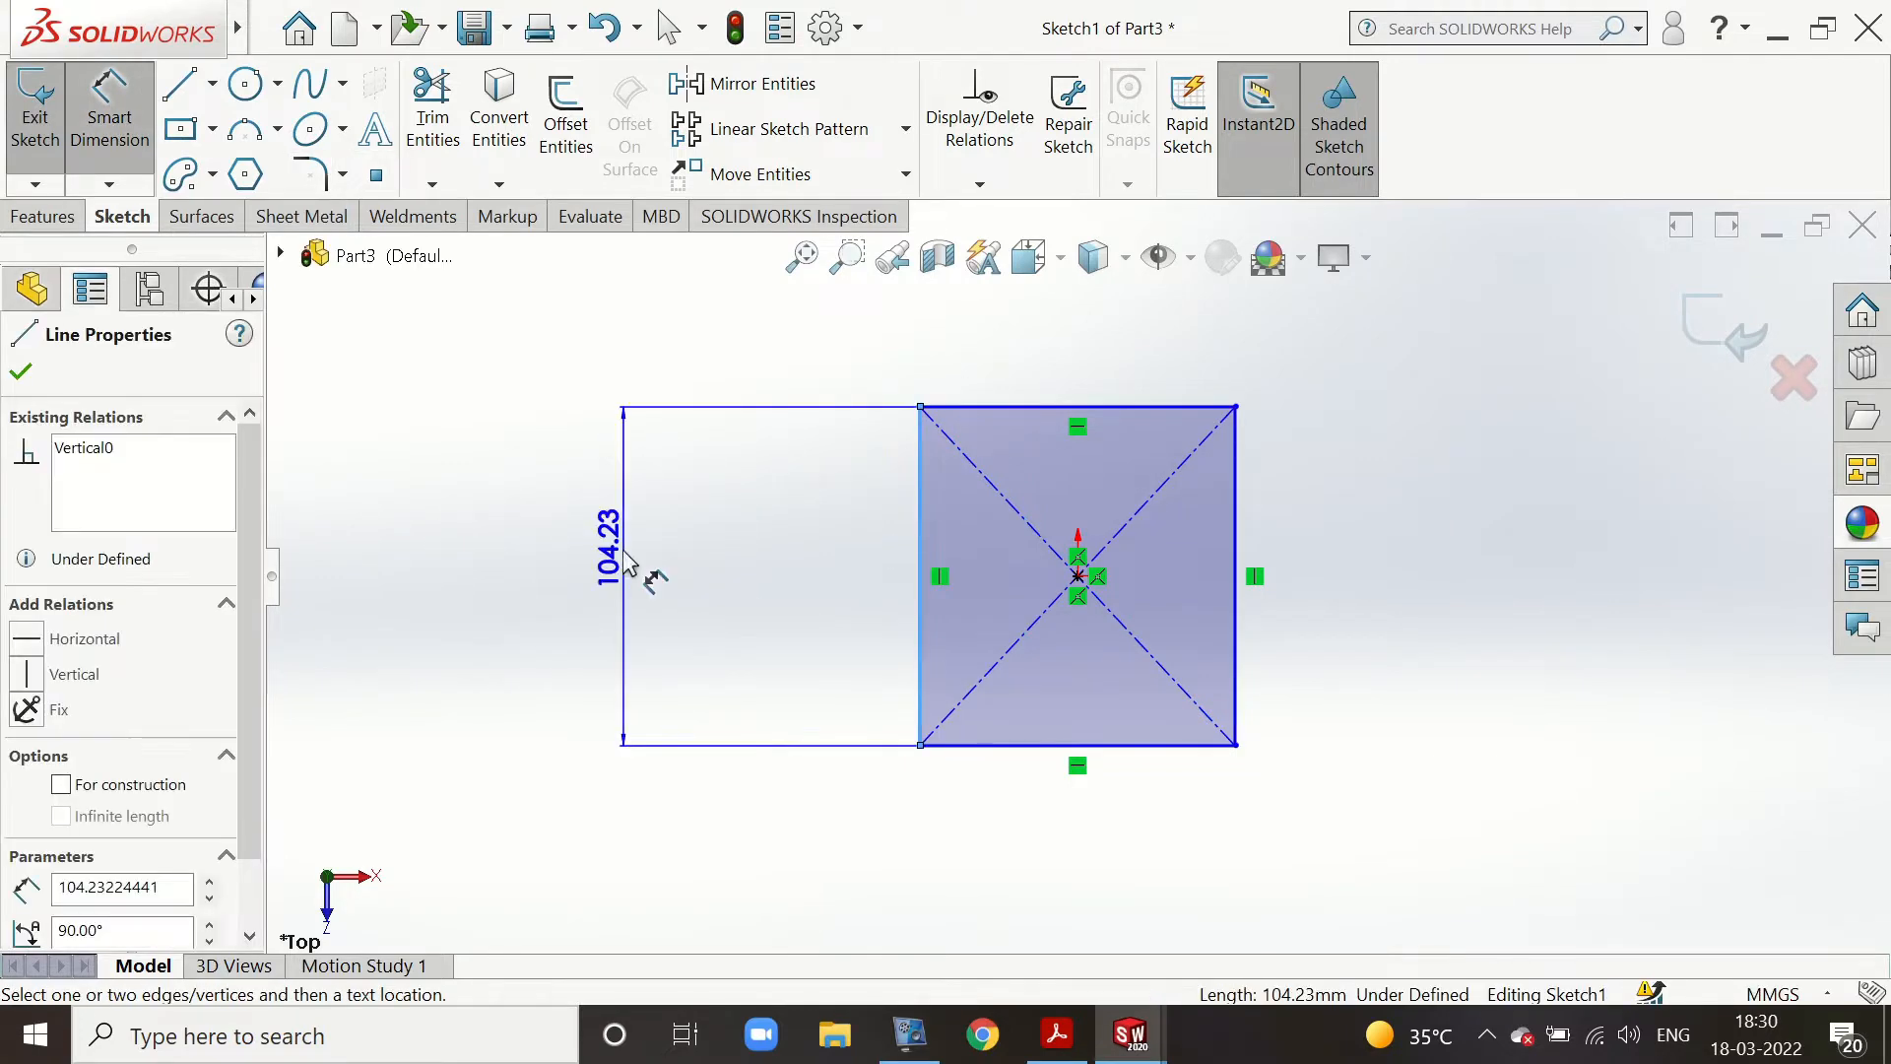
click(630, 561)
text(60)
key(Return)
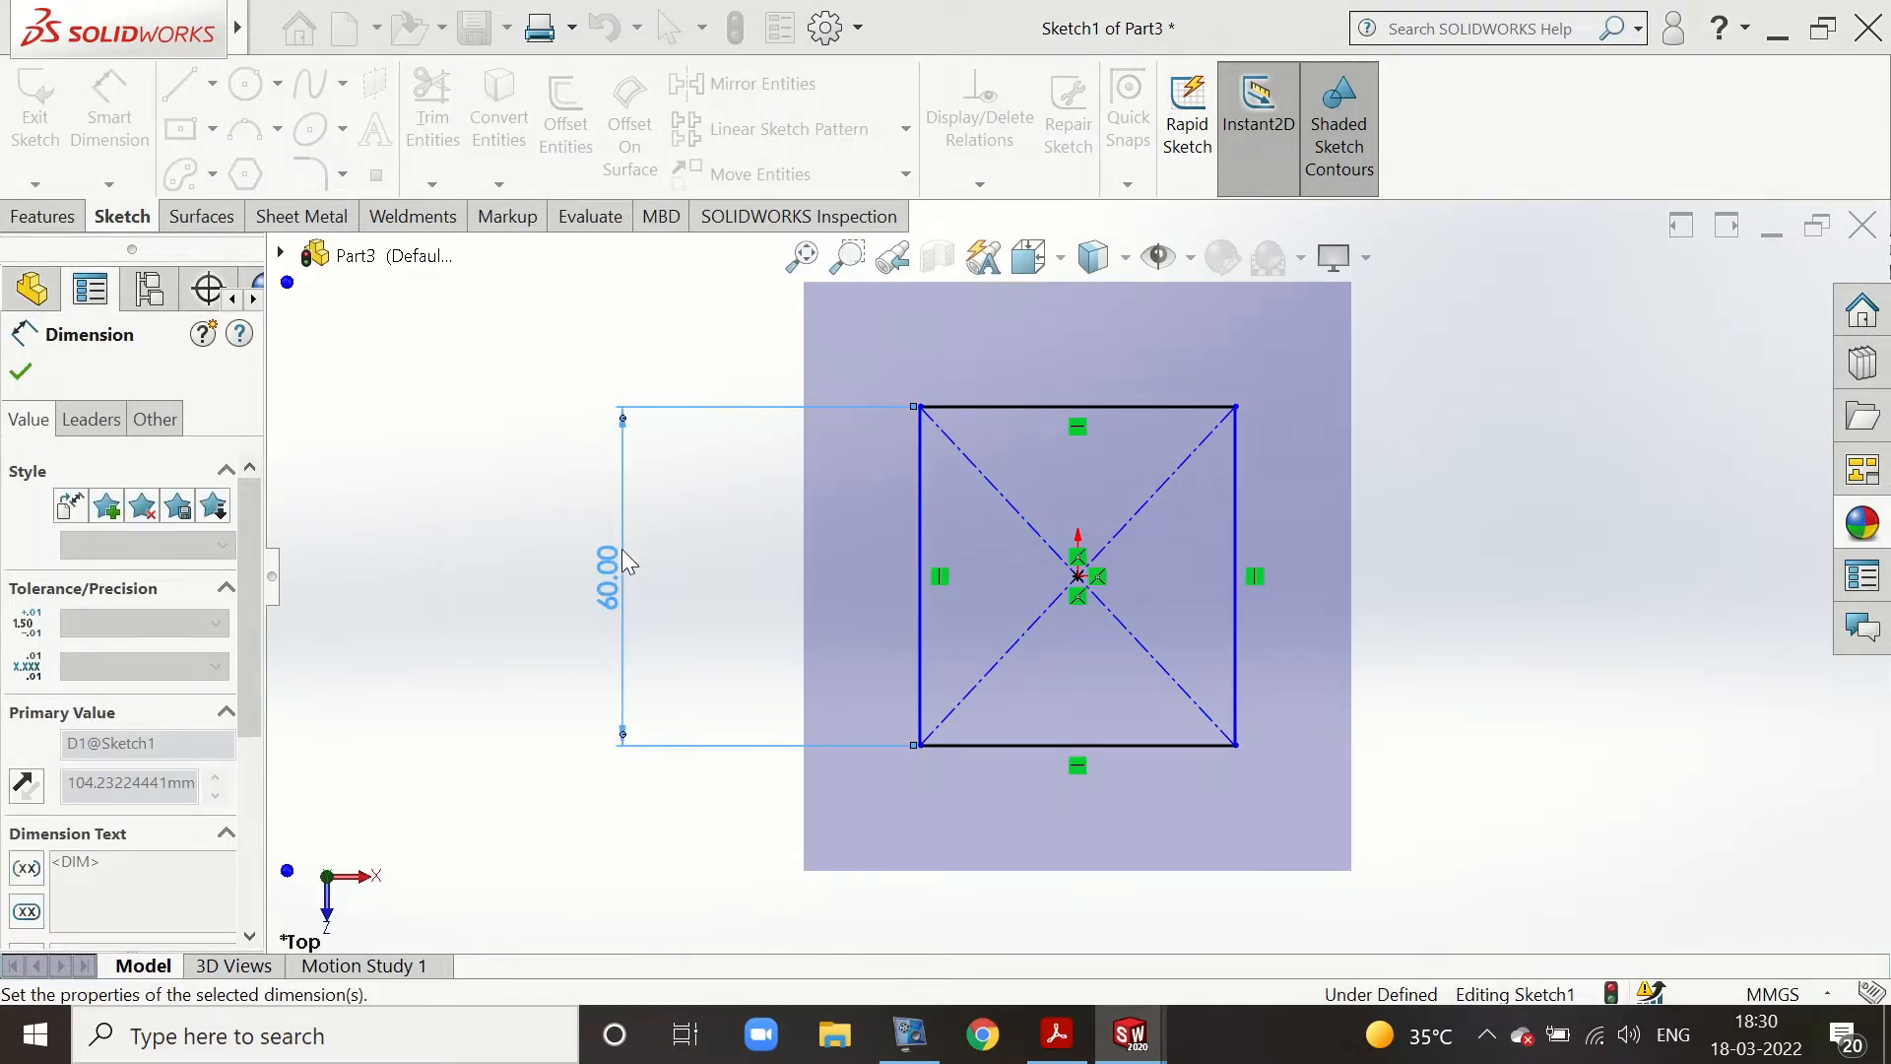
click(1075, 747)
click(1057, 875)
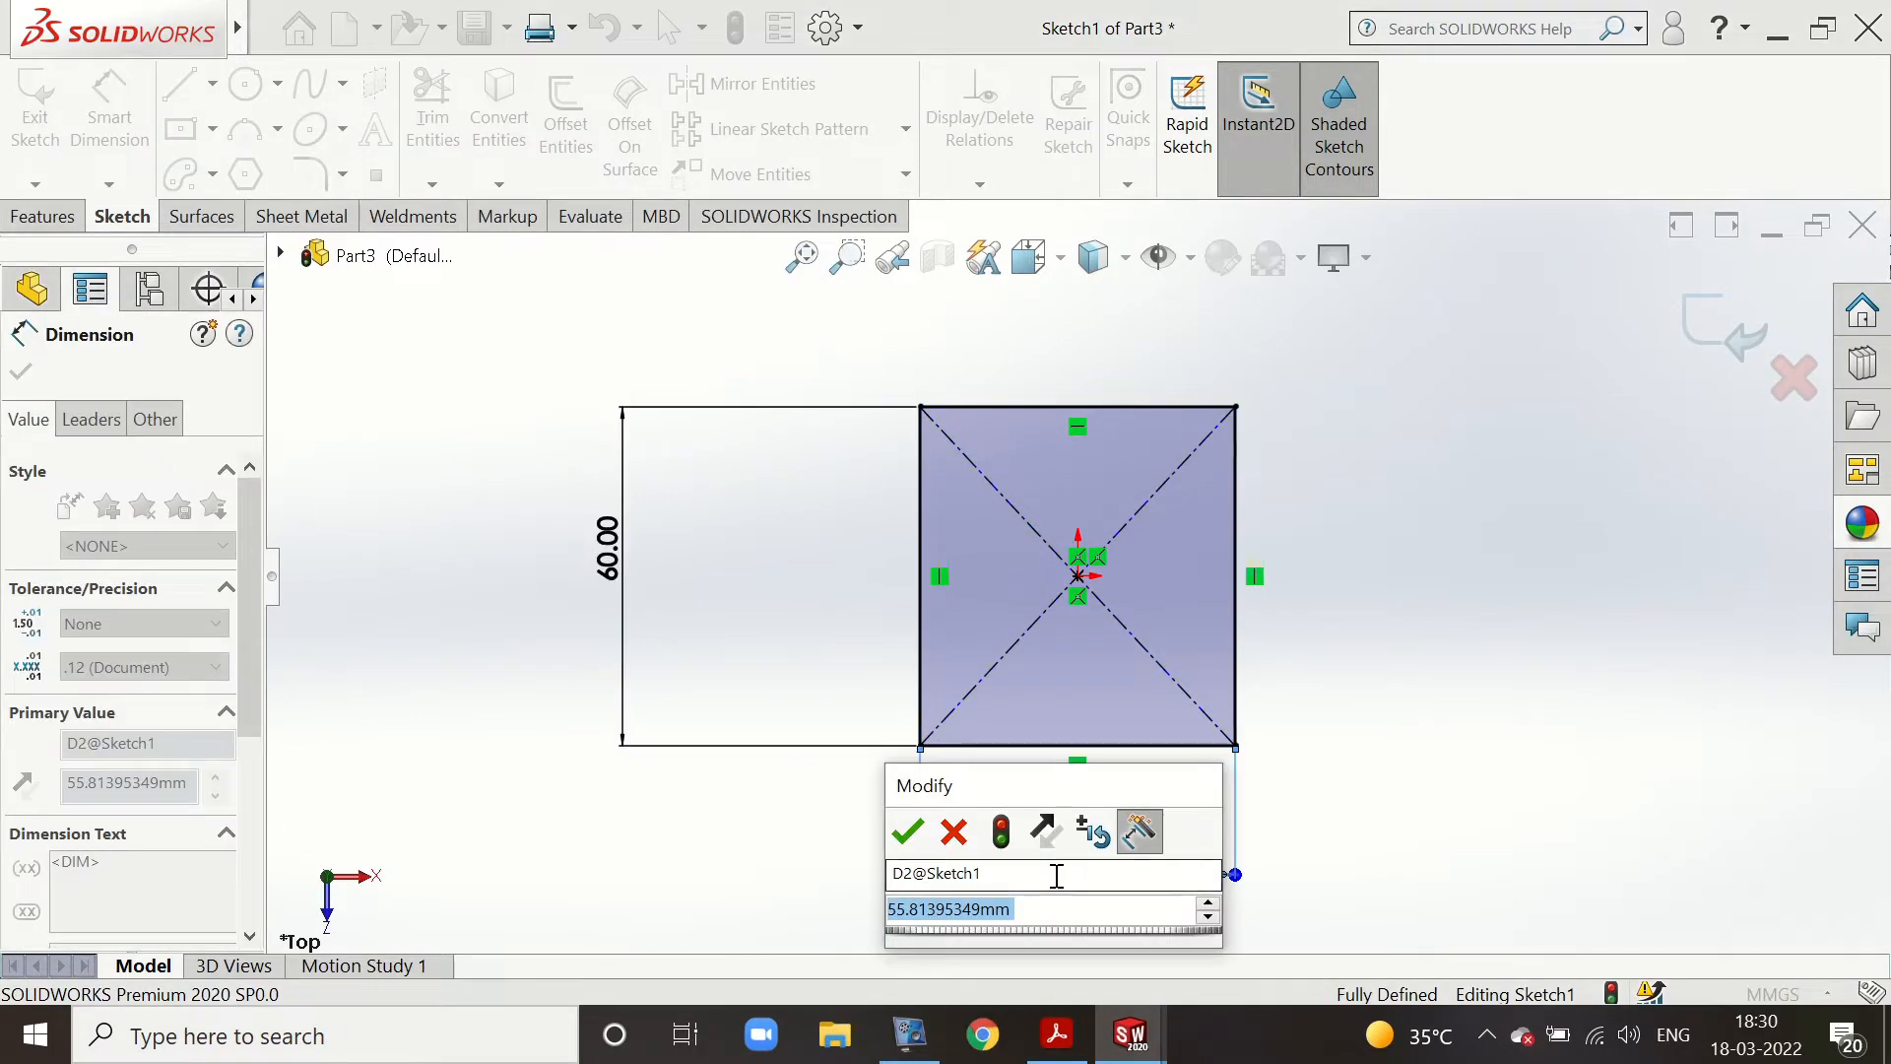
text(60)
key(Return)
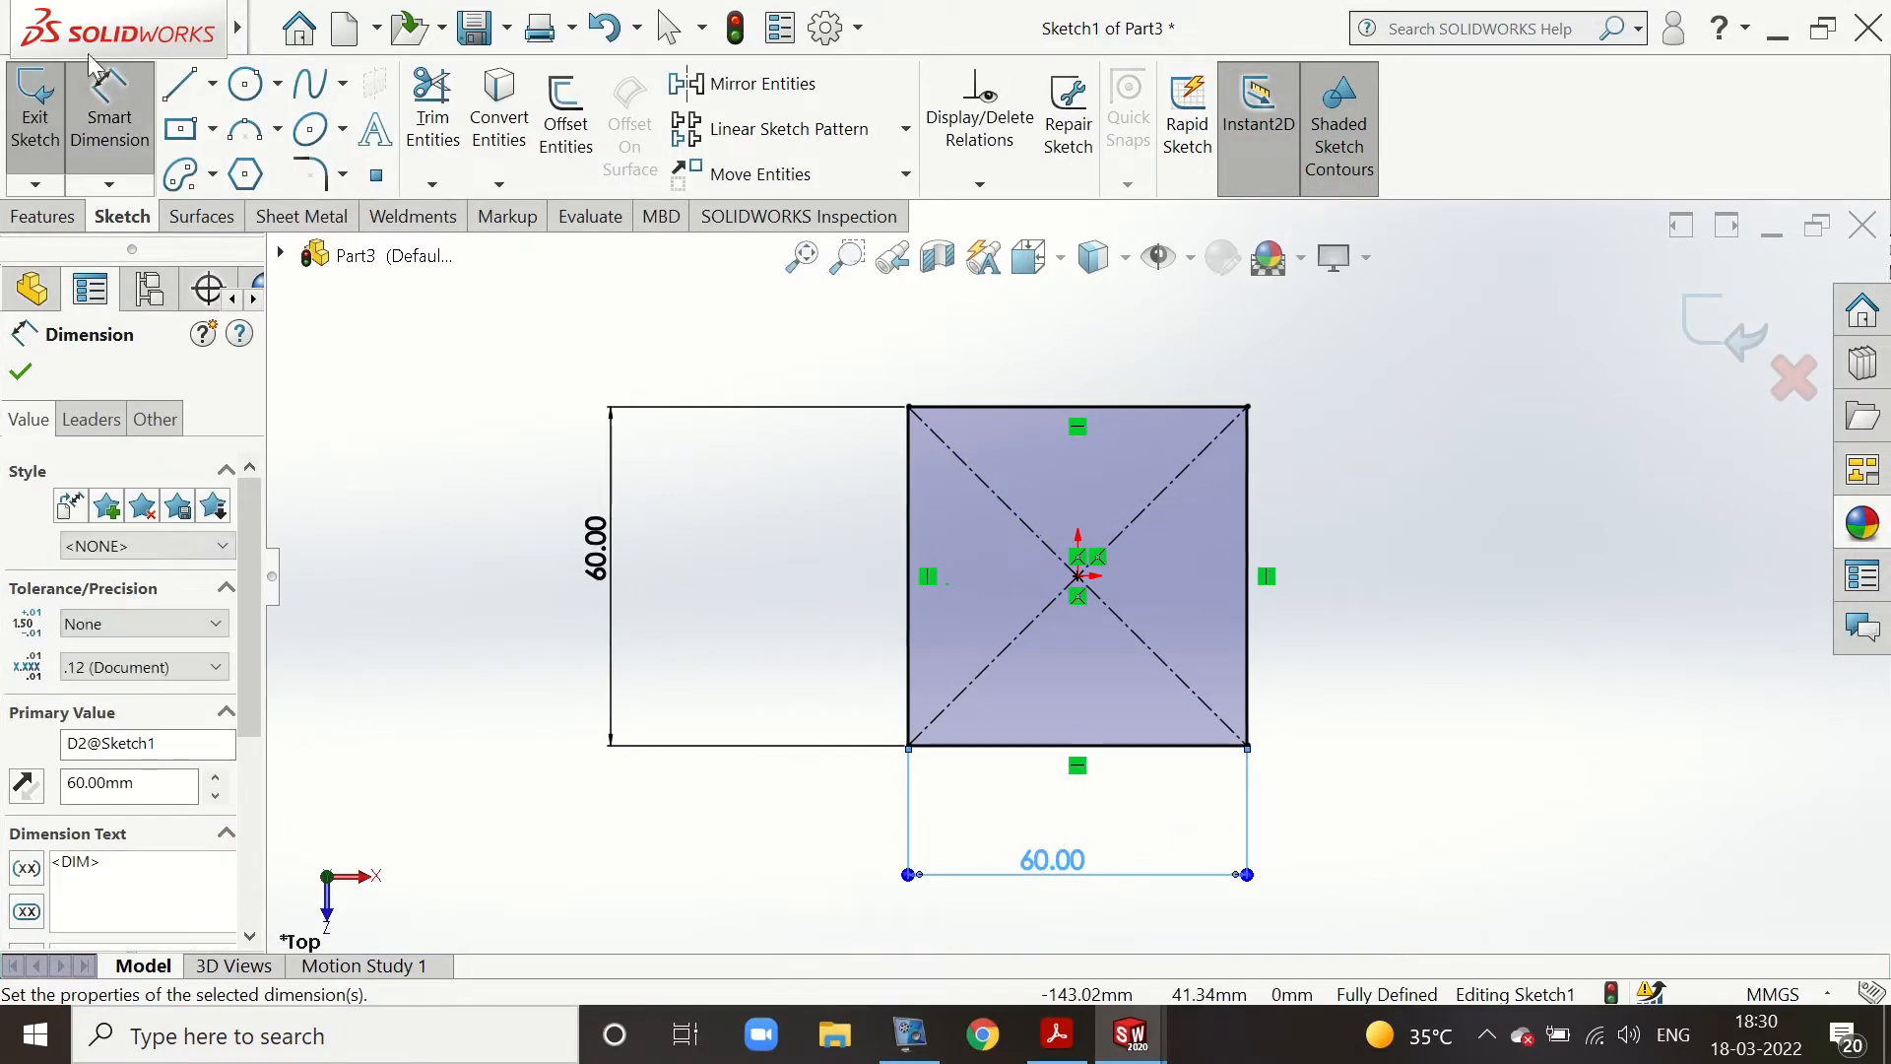
click(34, 103)
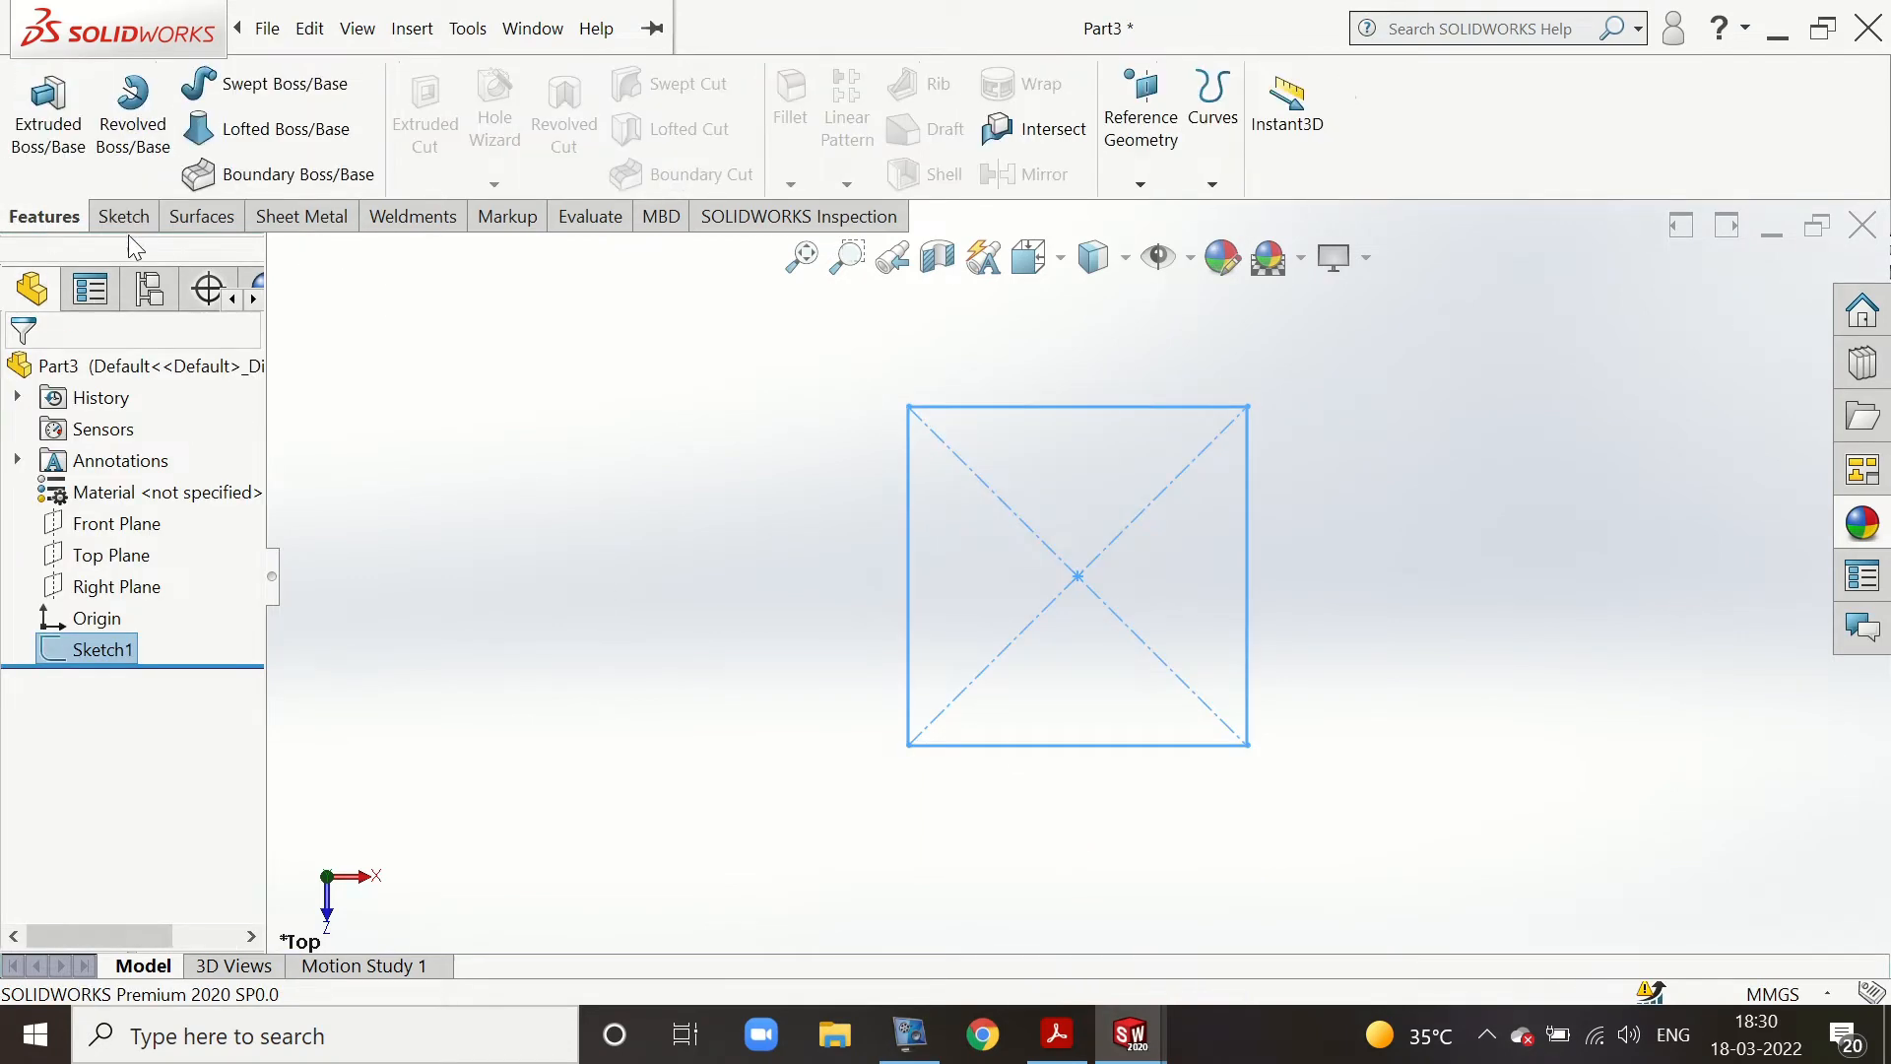
Check the Model - 3 reference drawing in the PDF and extrude the square sketch as a 60 mm boss
click(1063, 1048)
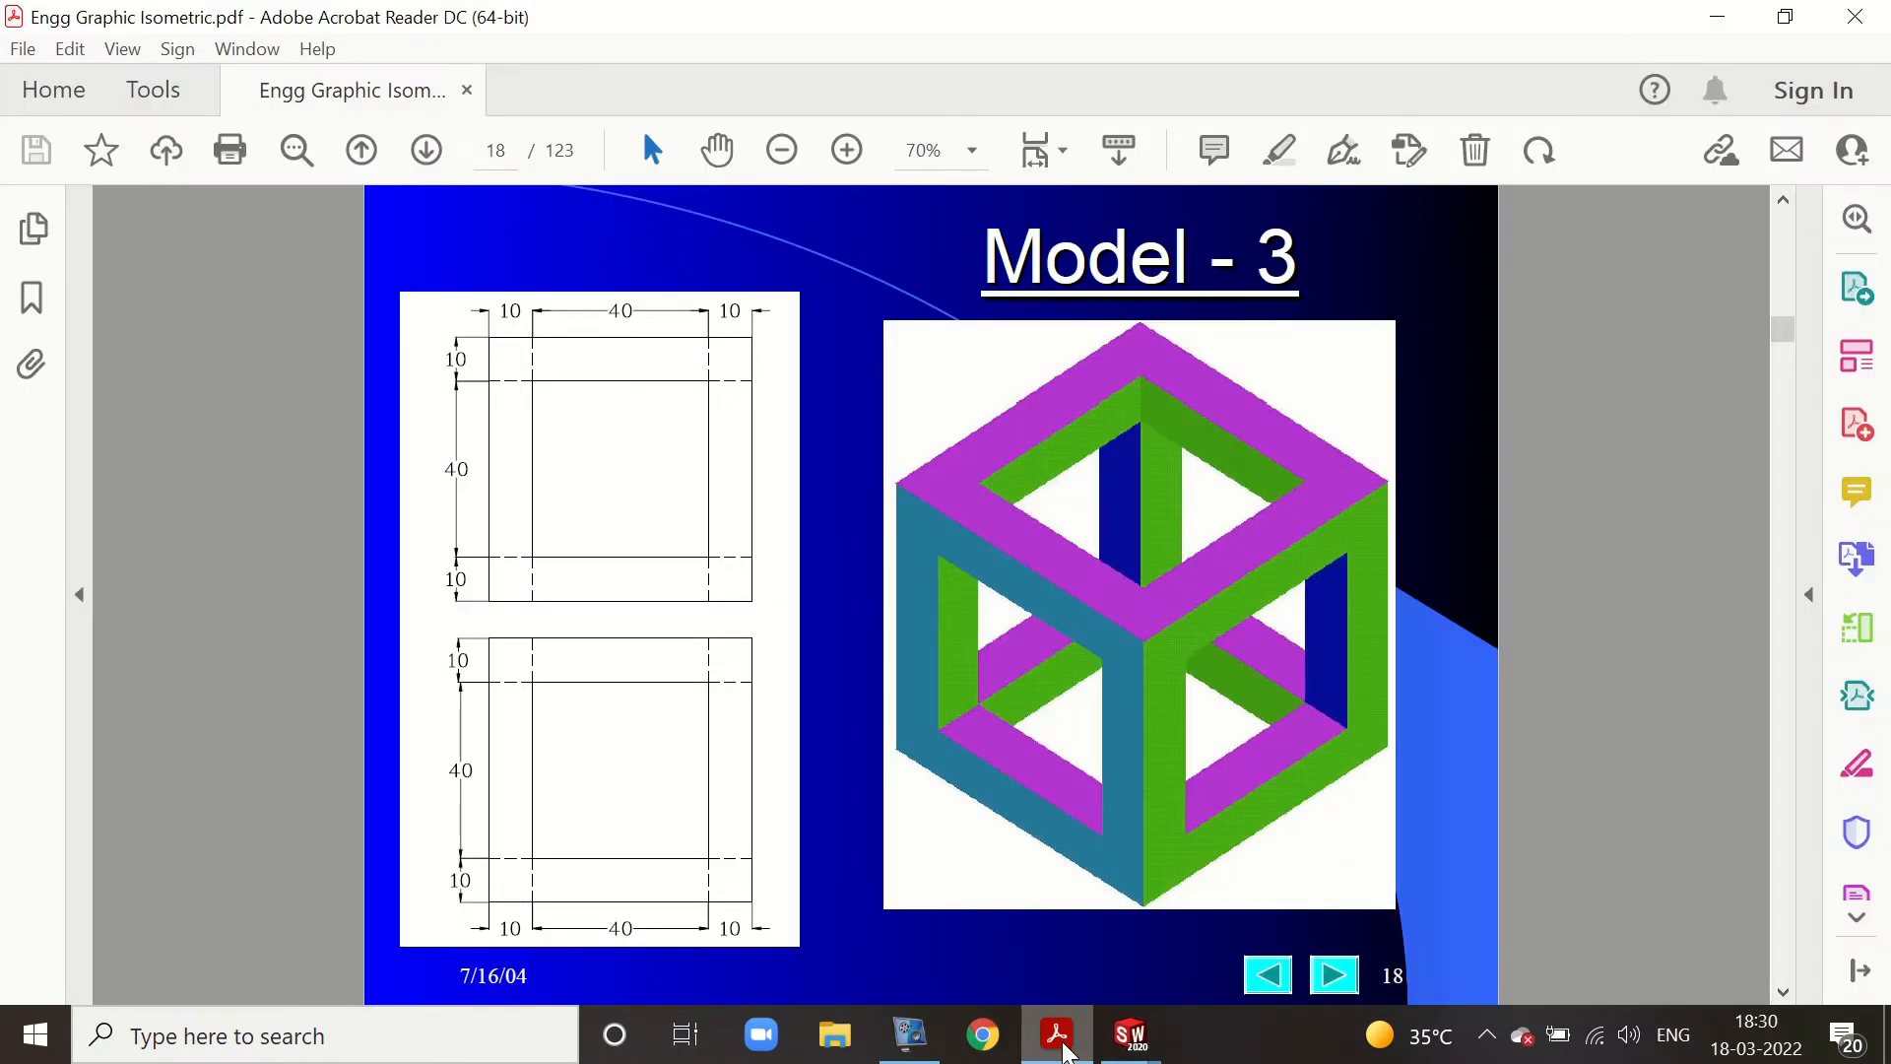
click(1063, 1050)
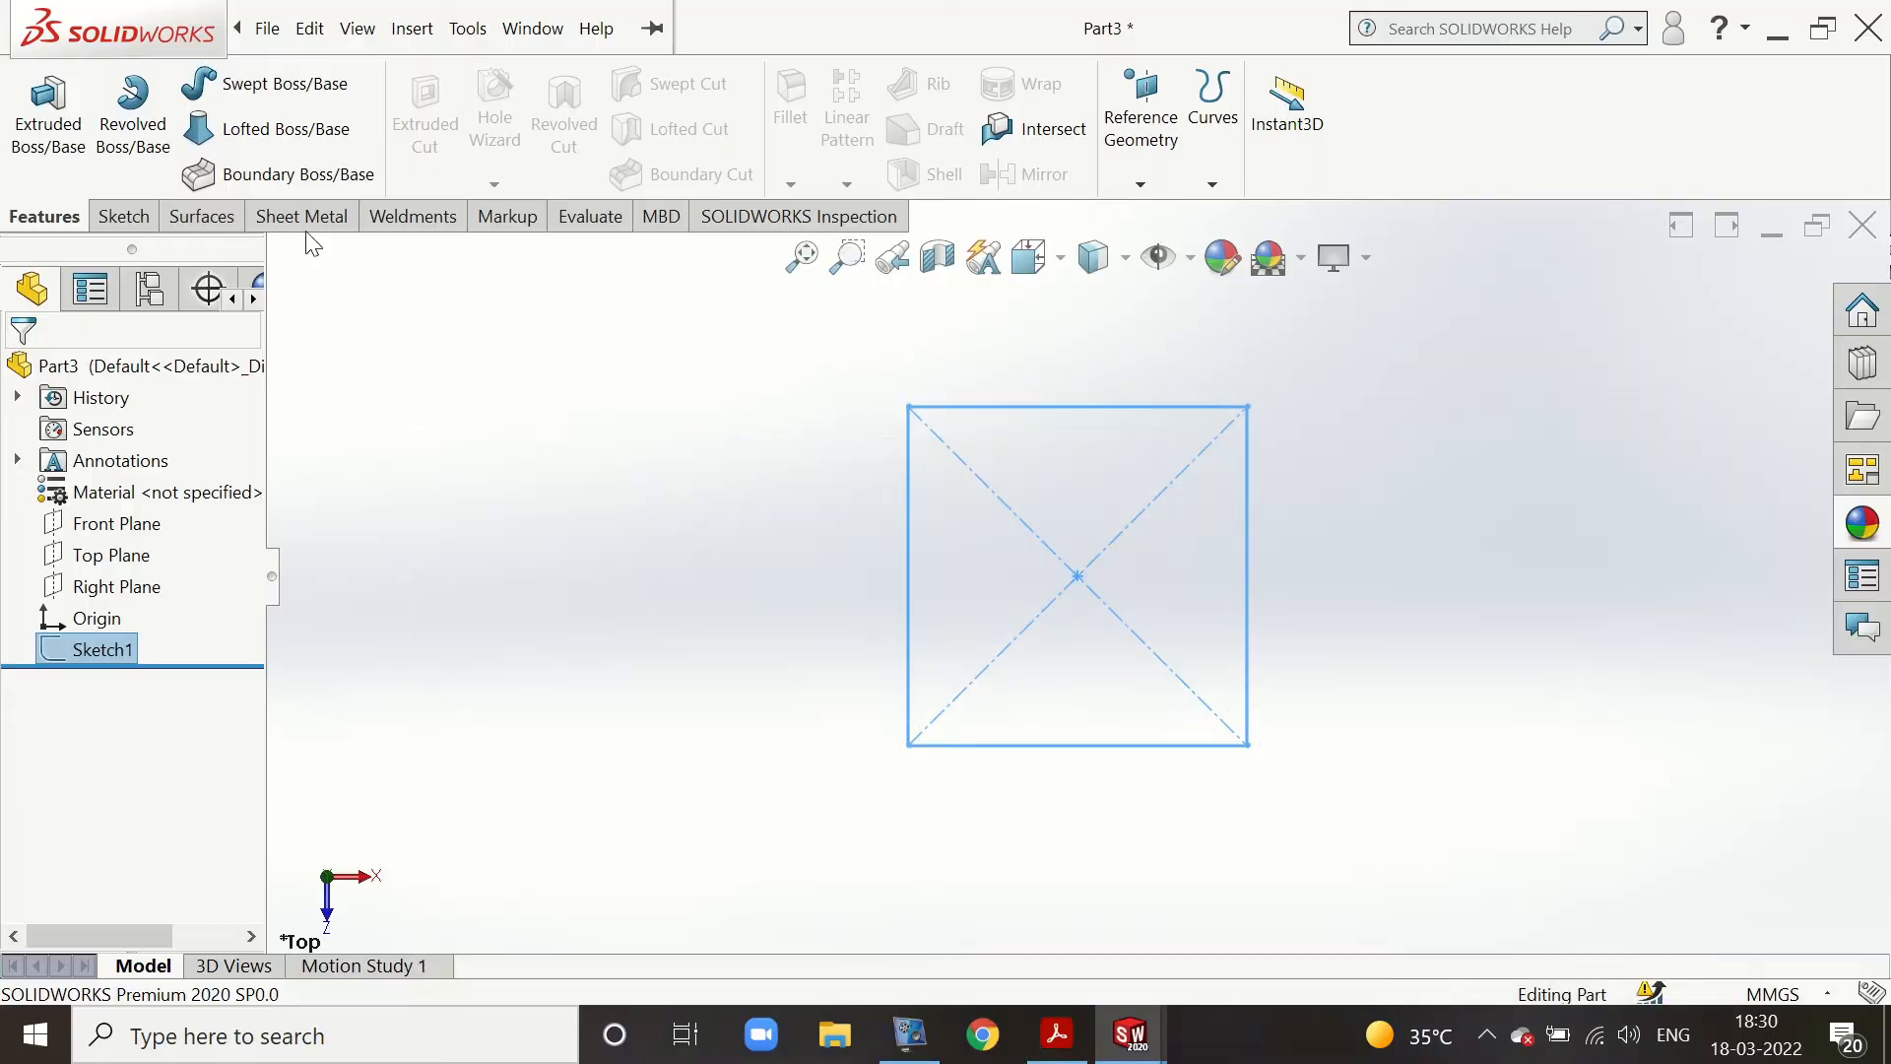
click(35, 128)
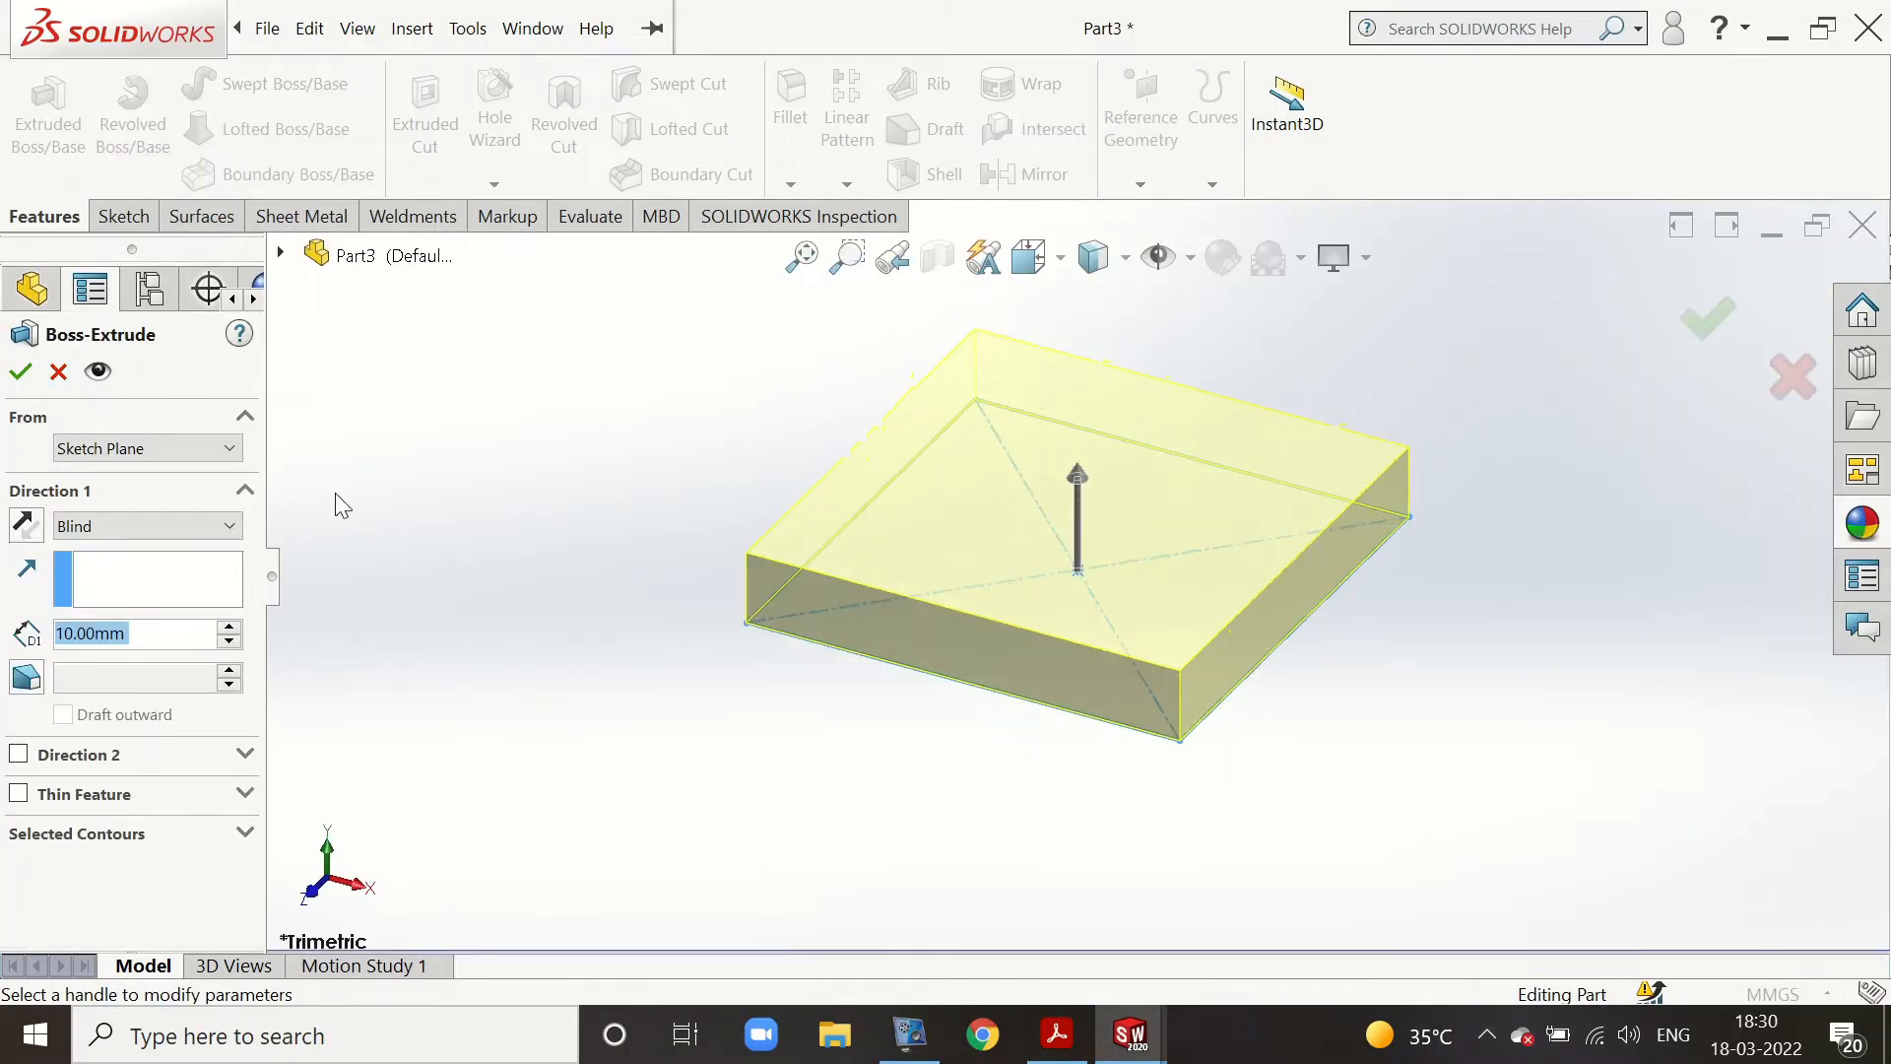
text(60)
key(Return)
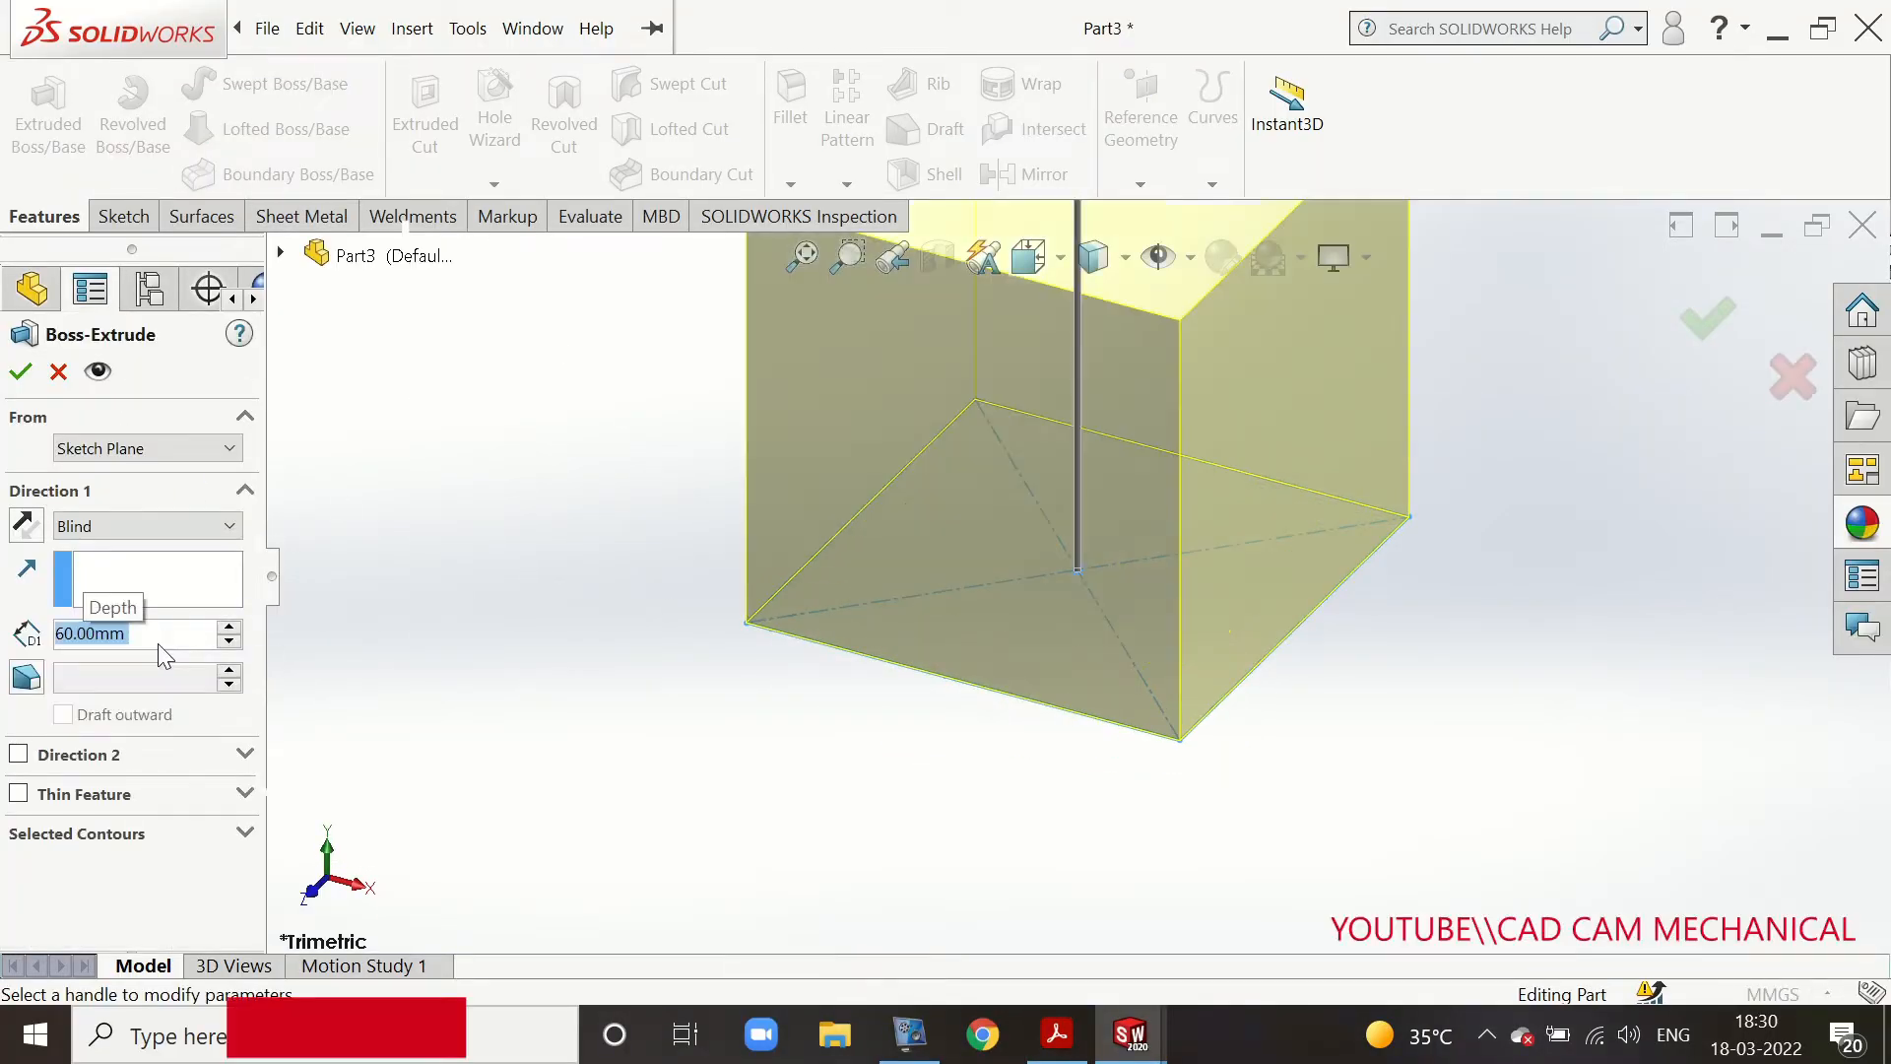
click(22, 372)
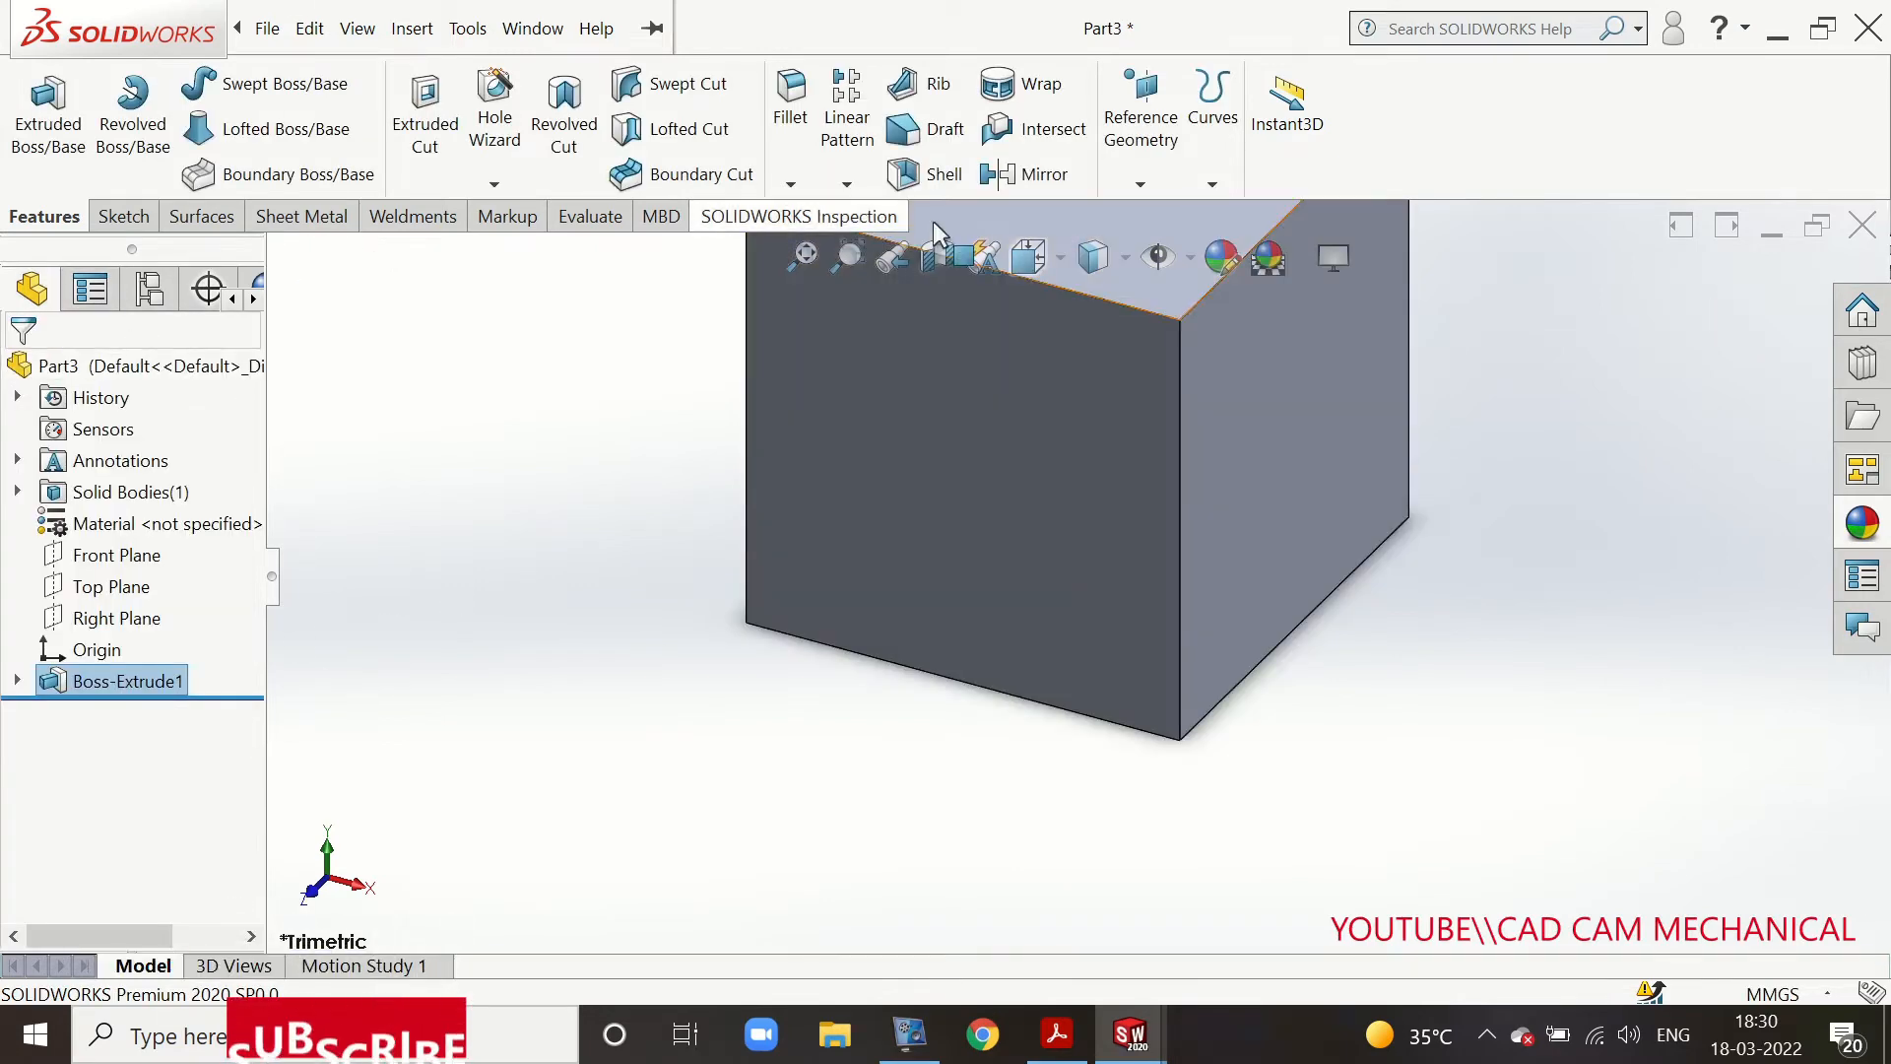
Sketch a center rectangle about 31.6 mm wide and 35.4 mm high in the middle of the cube's right face
click(1061, 258)
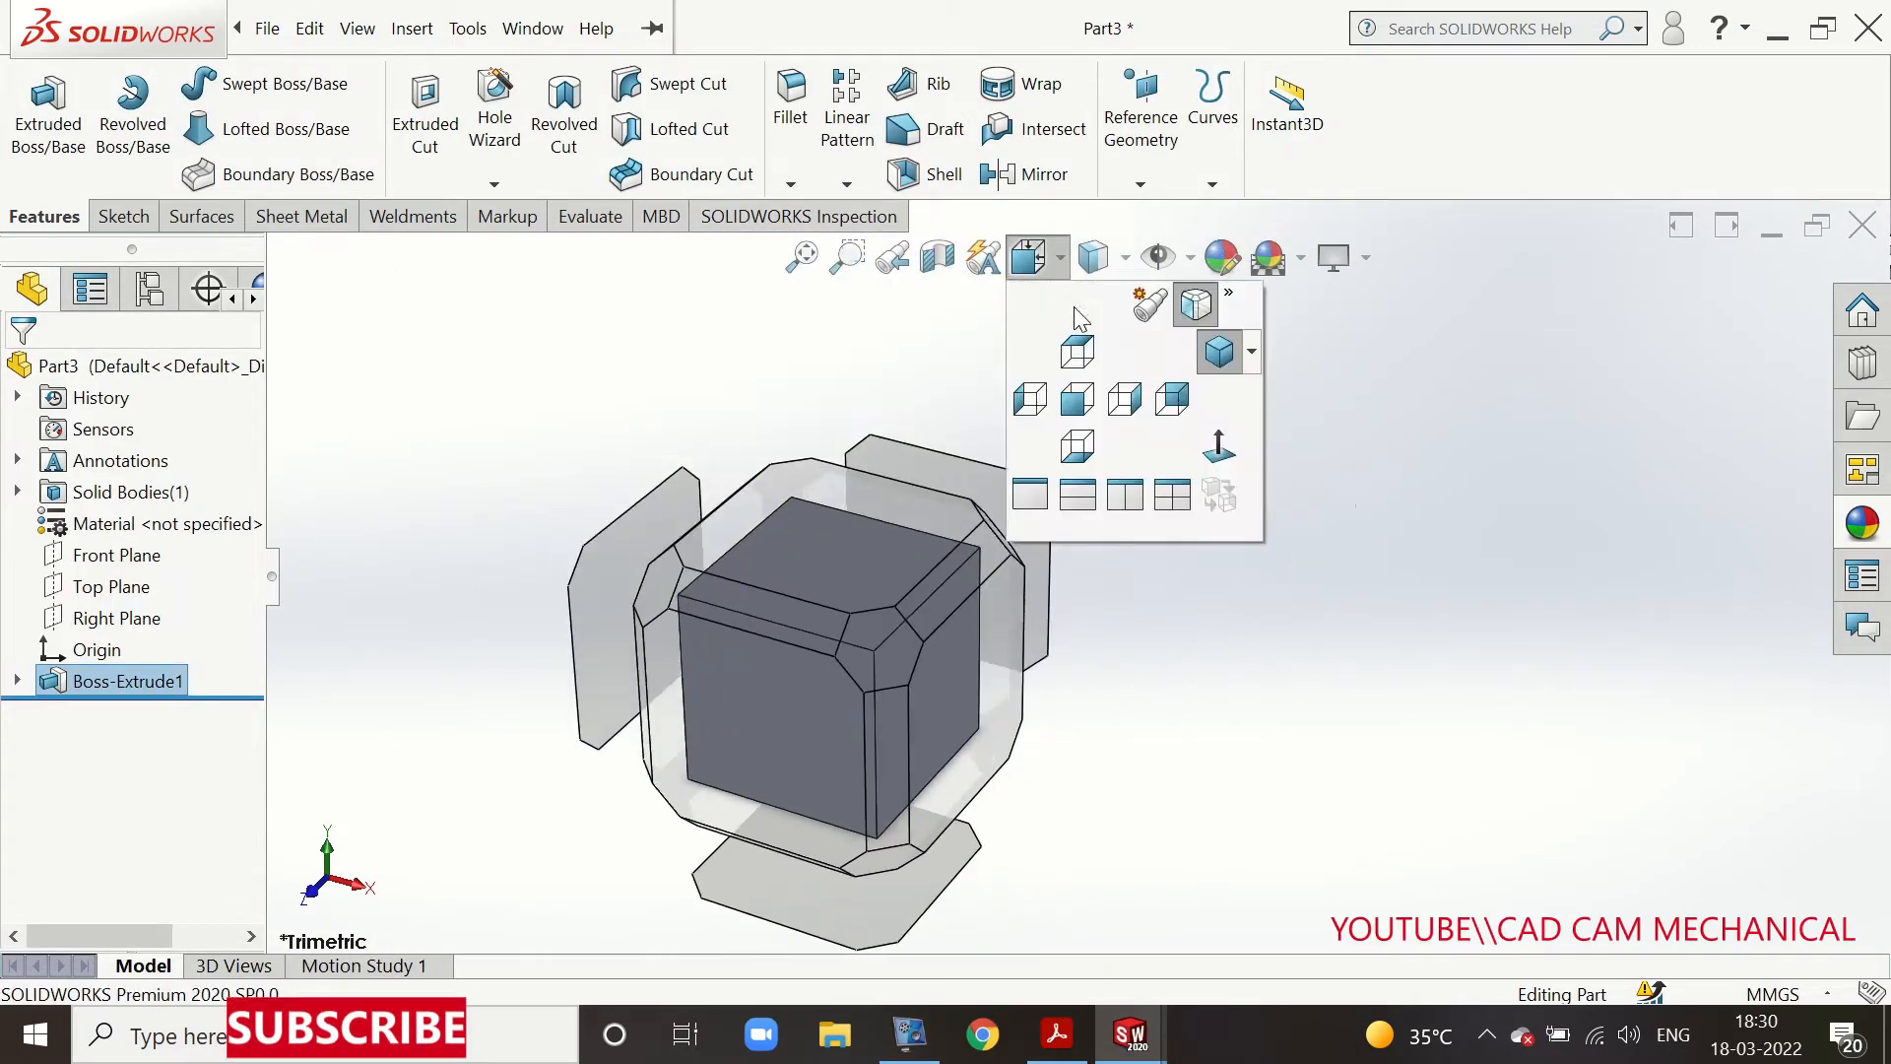
click(1222, 355)
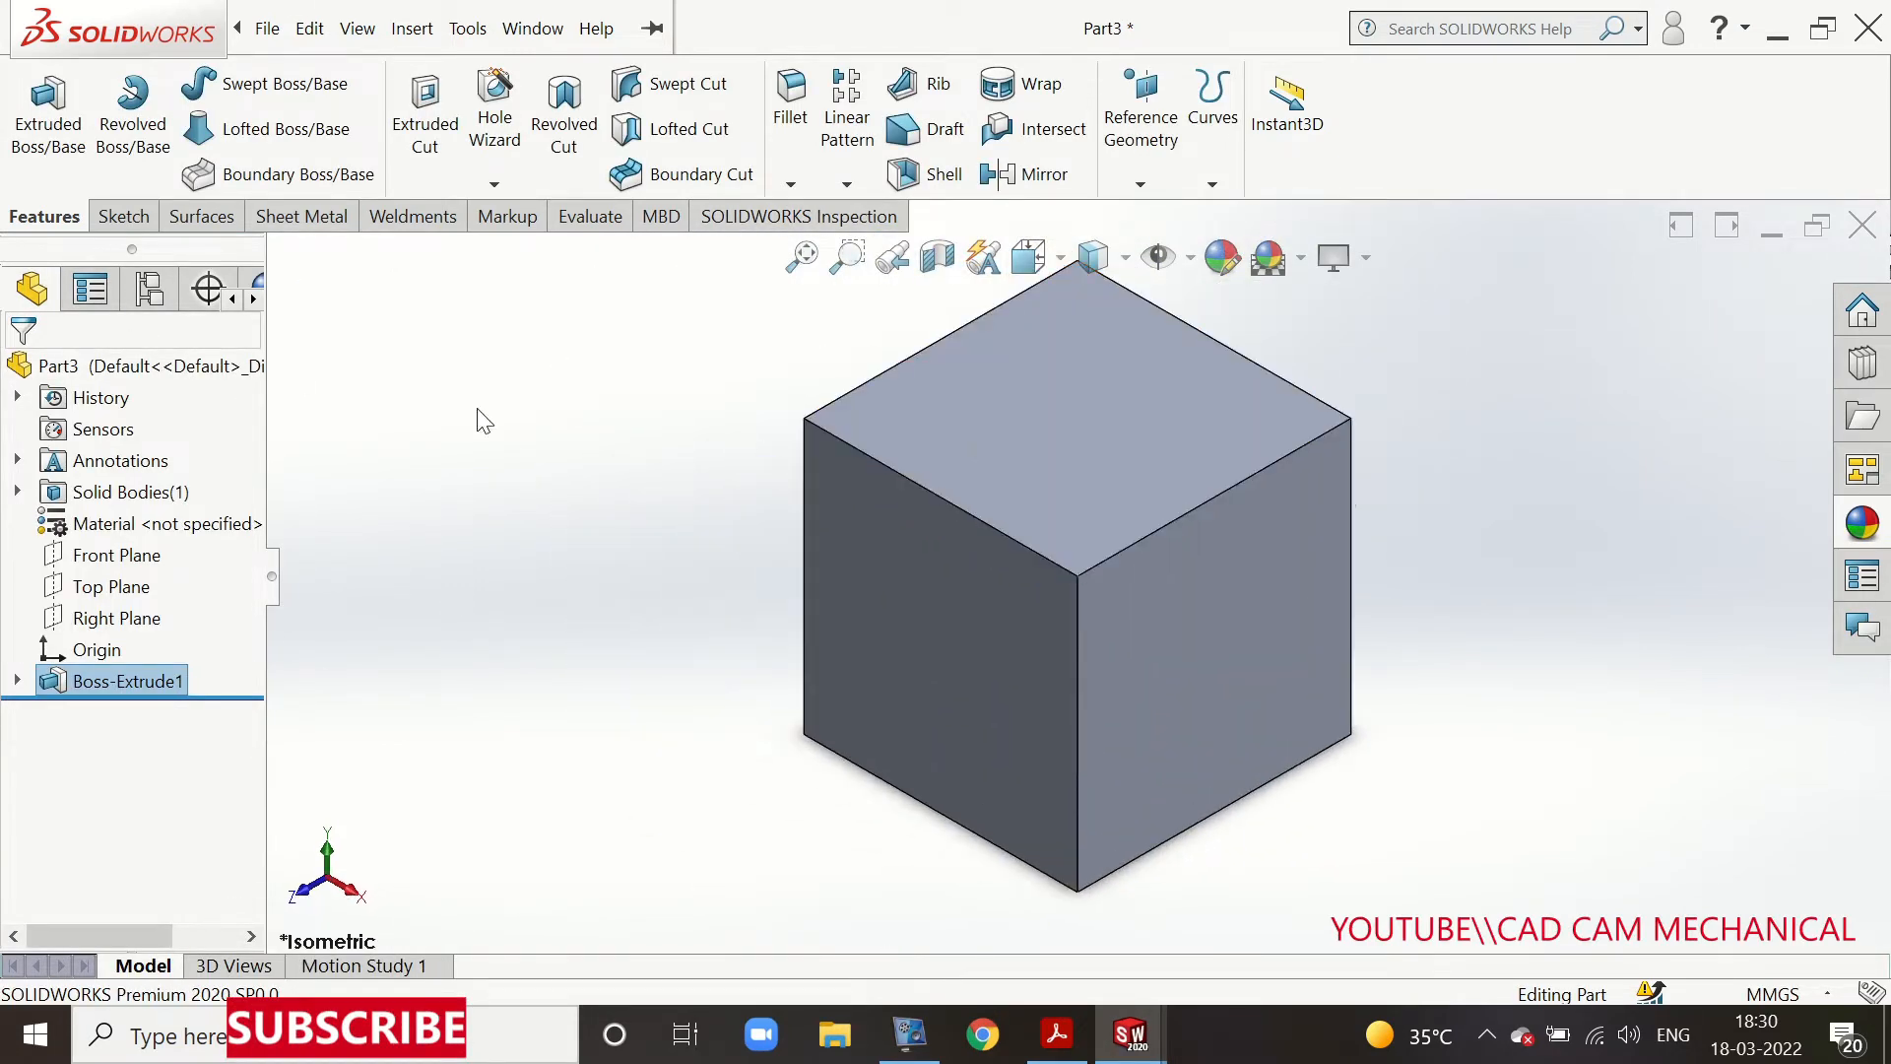
click(1250, 658)
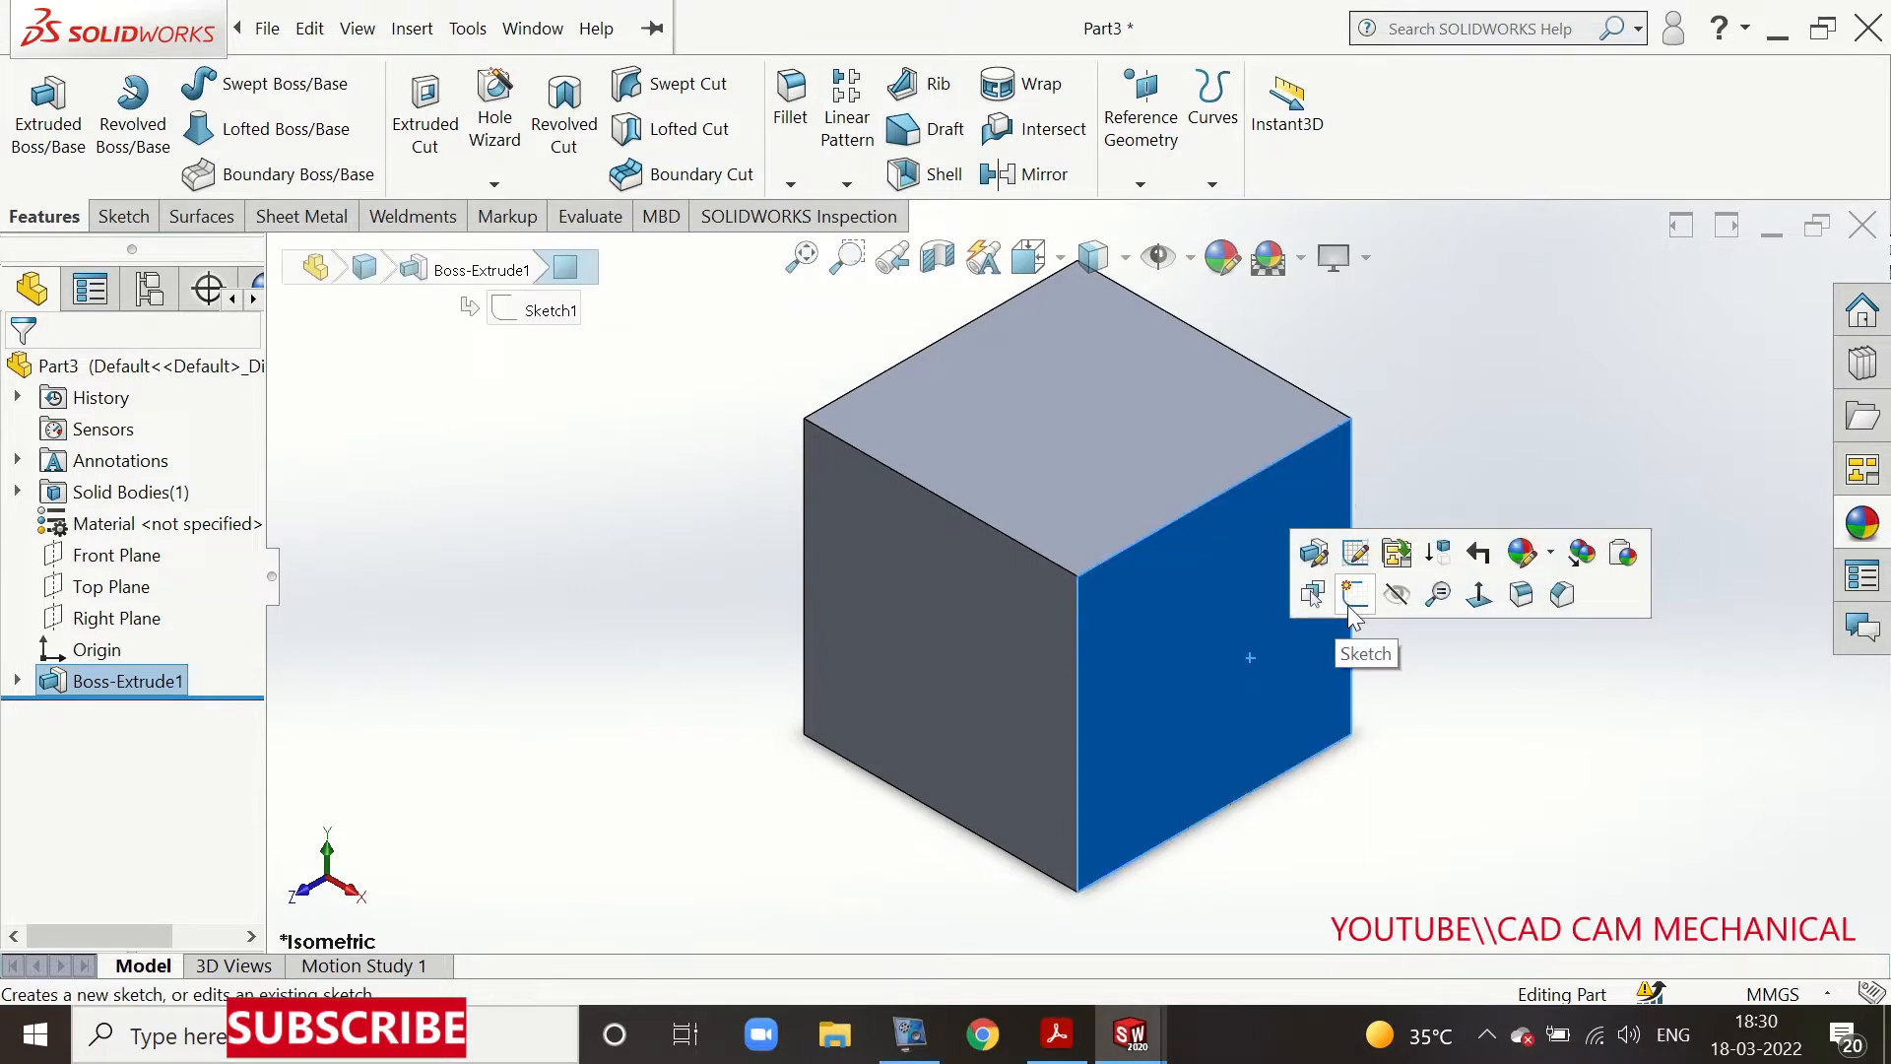
click(1348, 605)
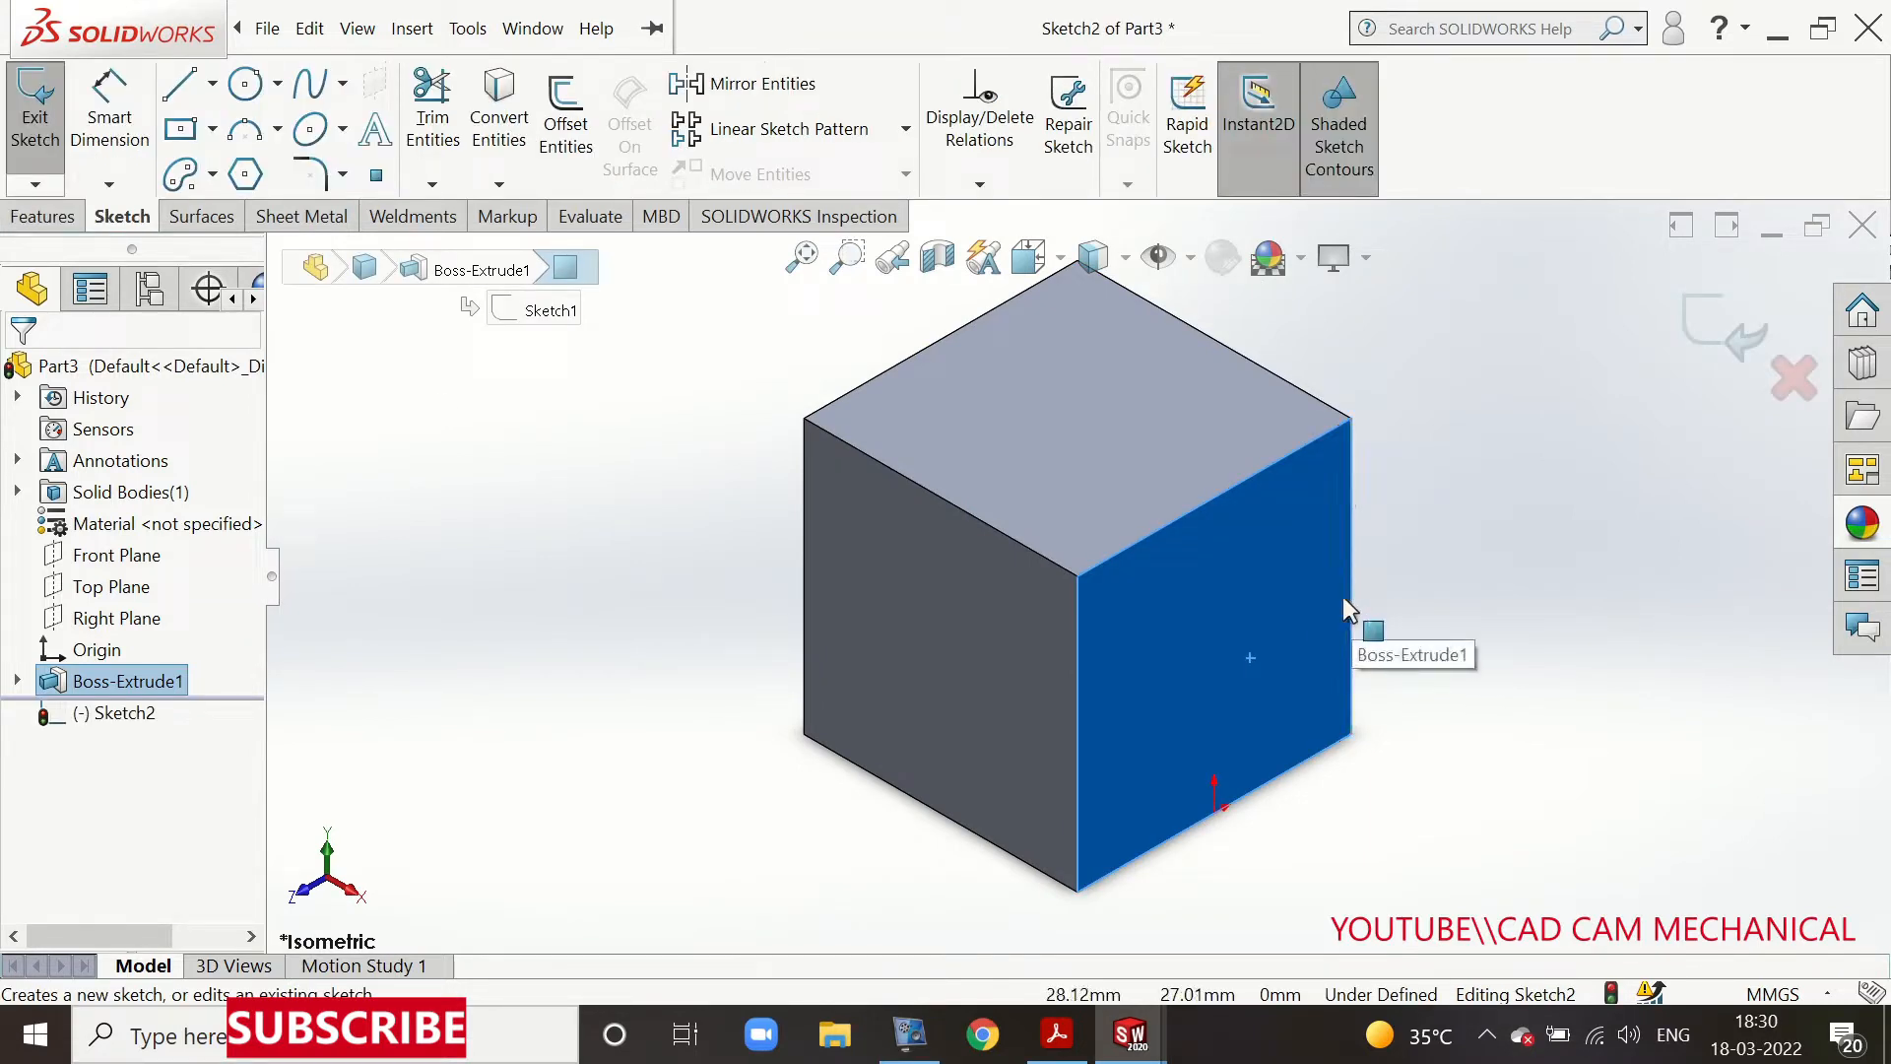
key(ctrl+8)
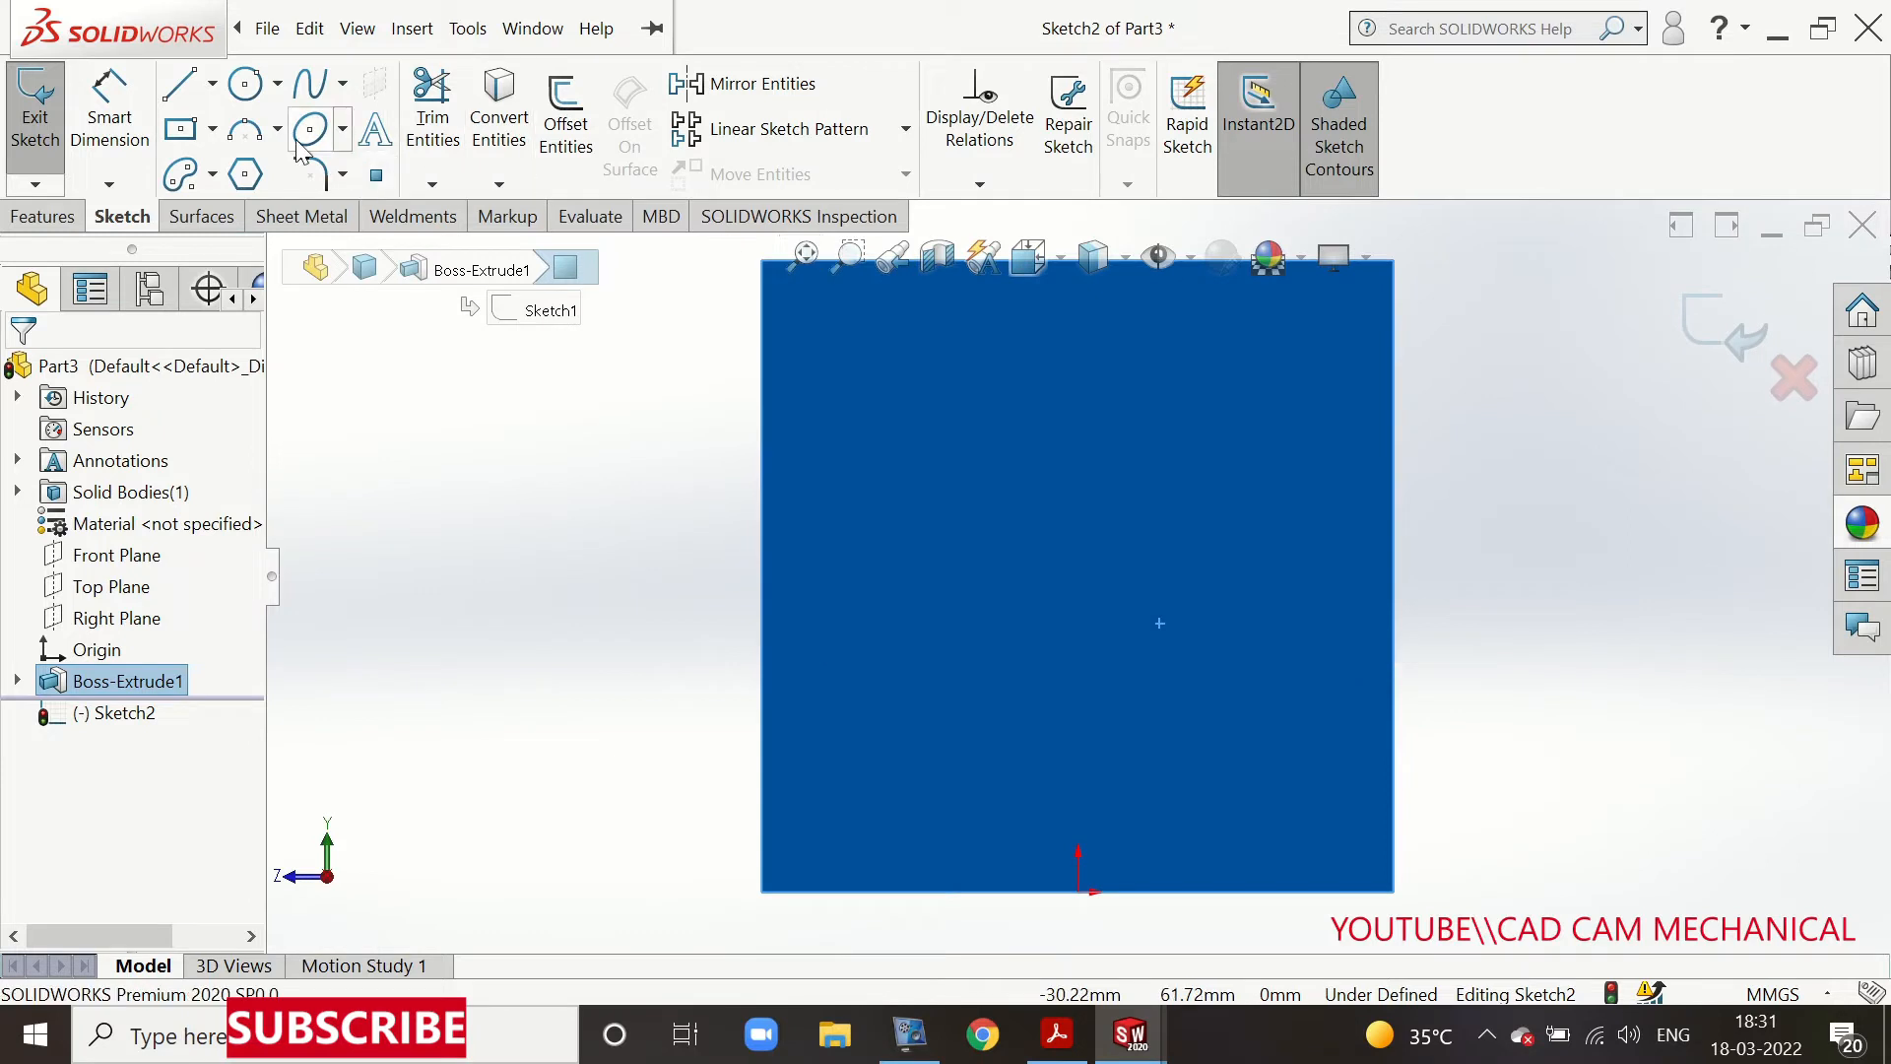
click(211, 128)
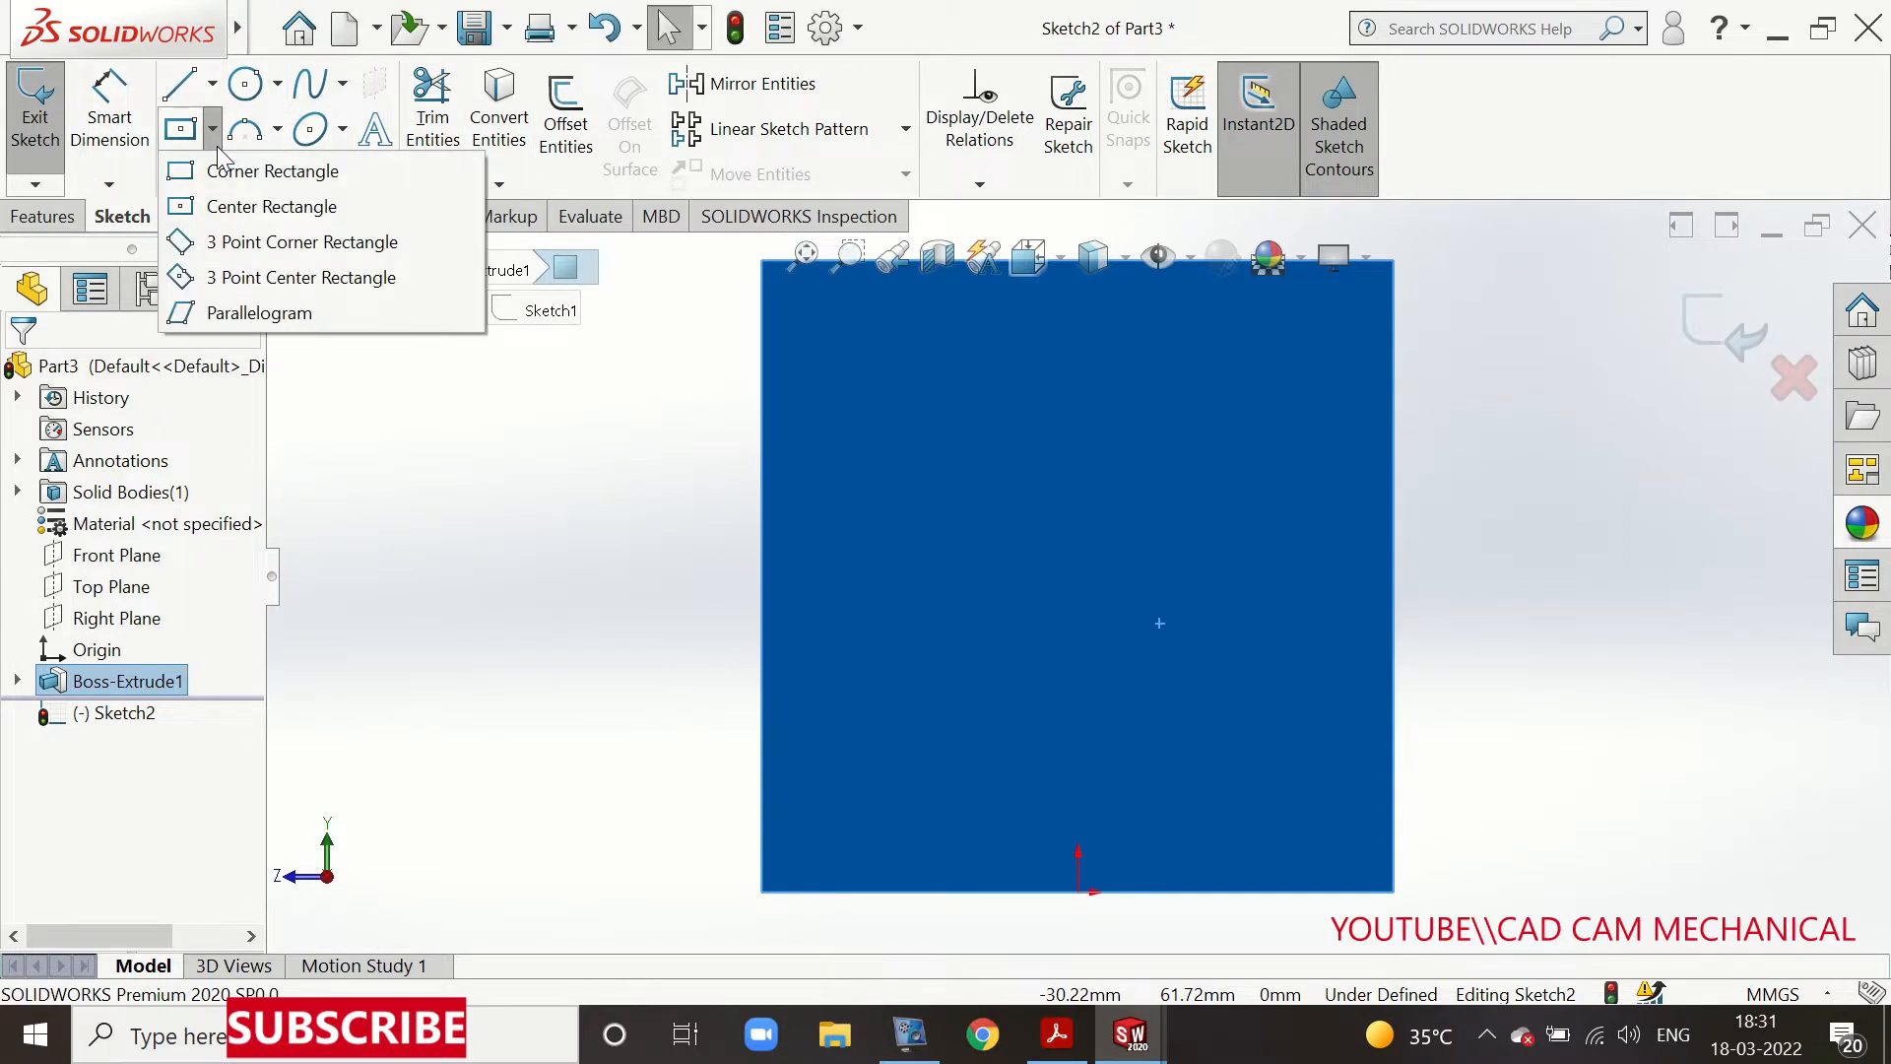
click(231, 203)
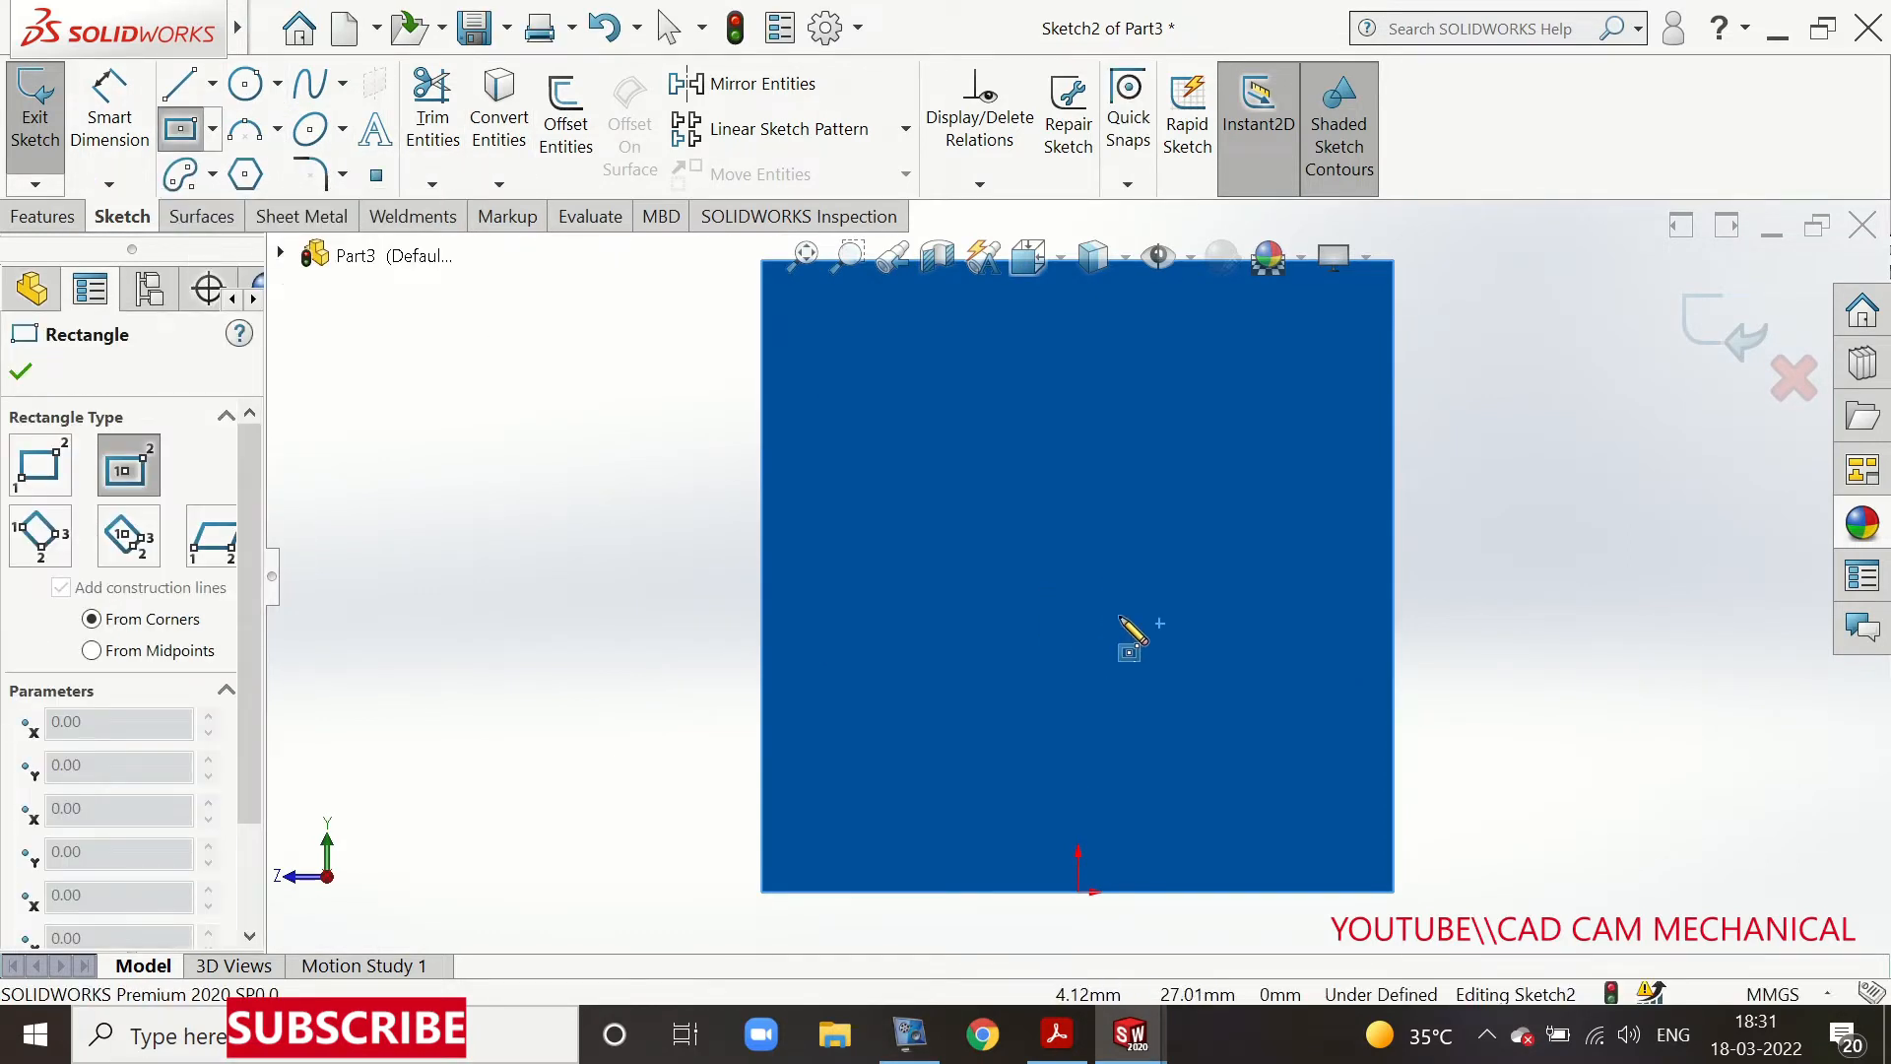
click(1078, 562)
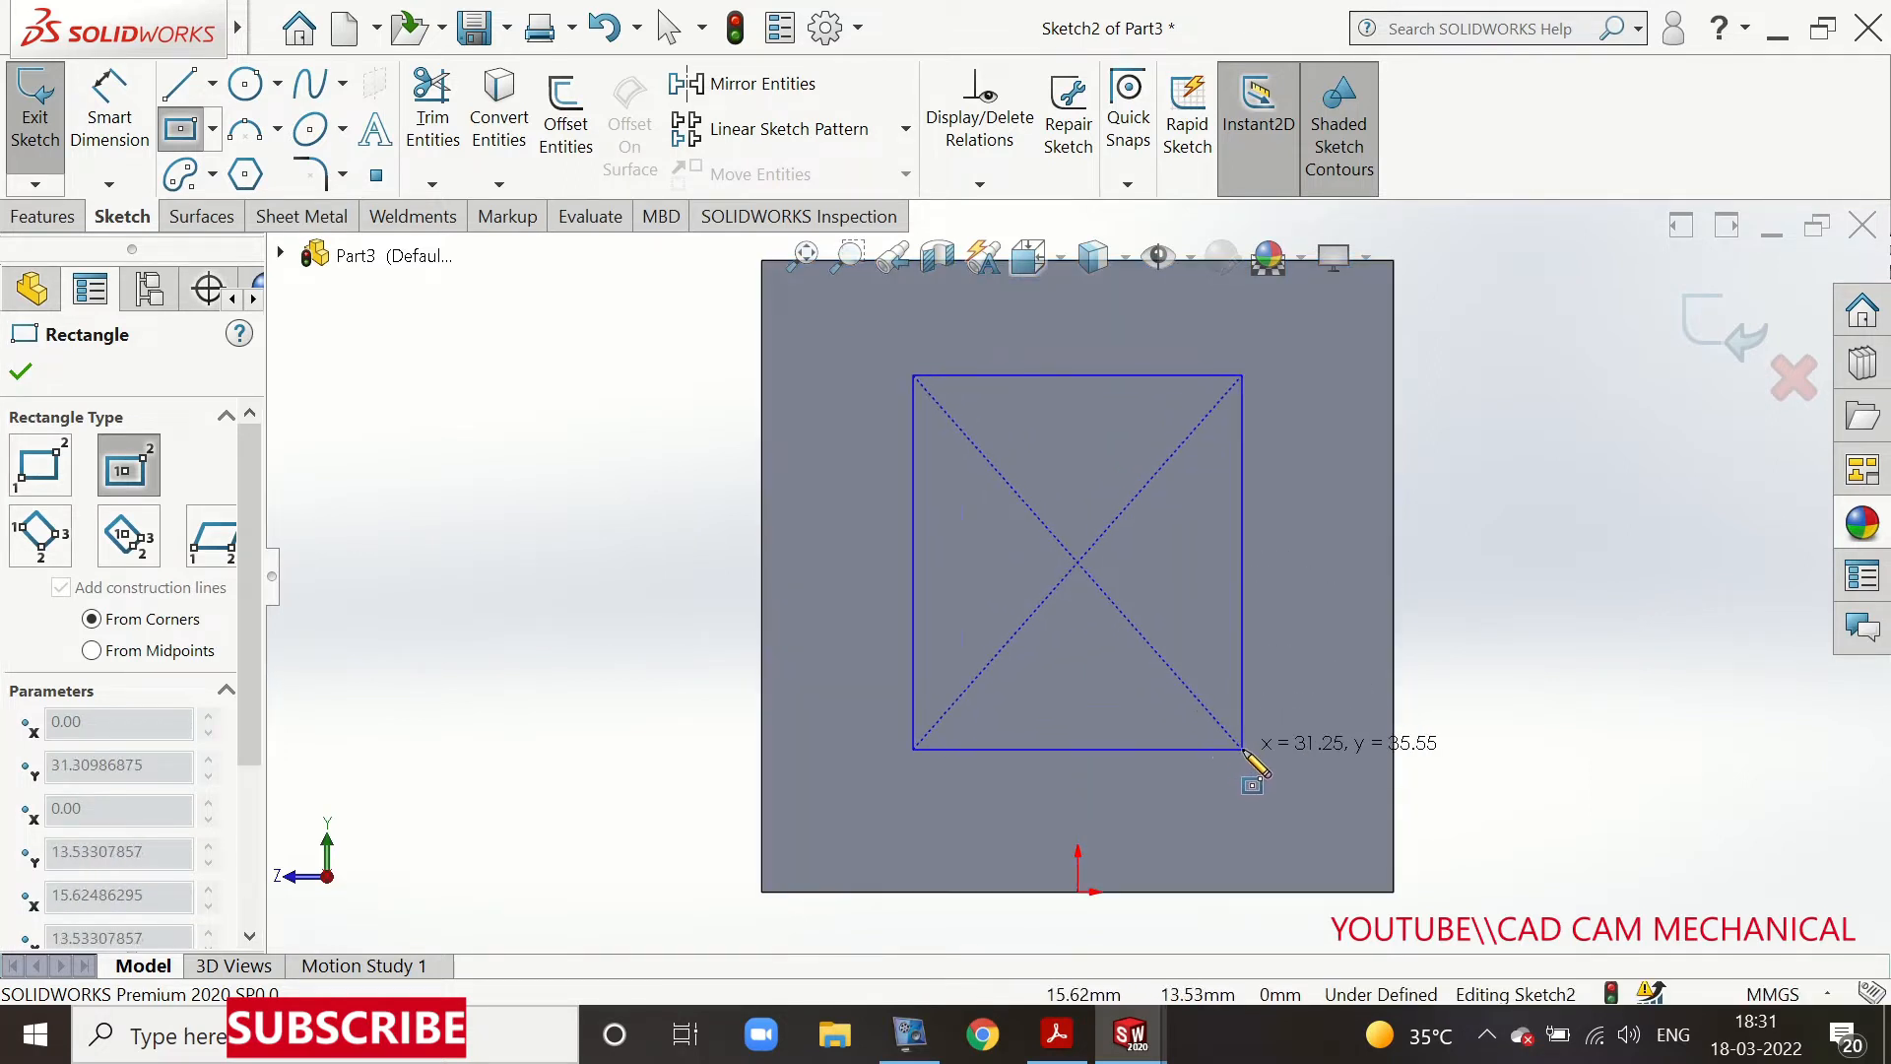
click(1244, 748)
key(Escape)
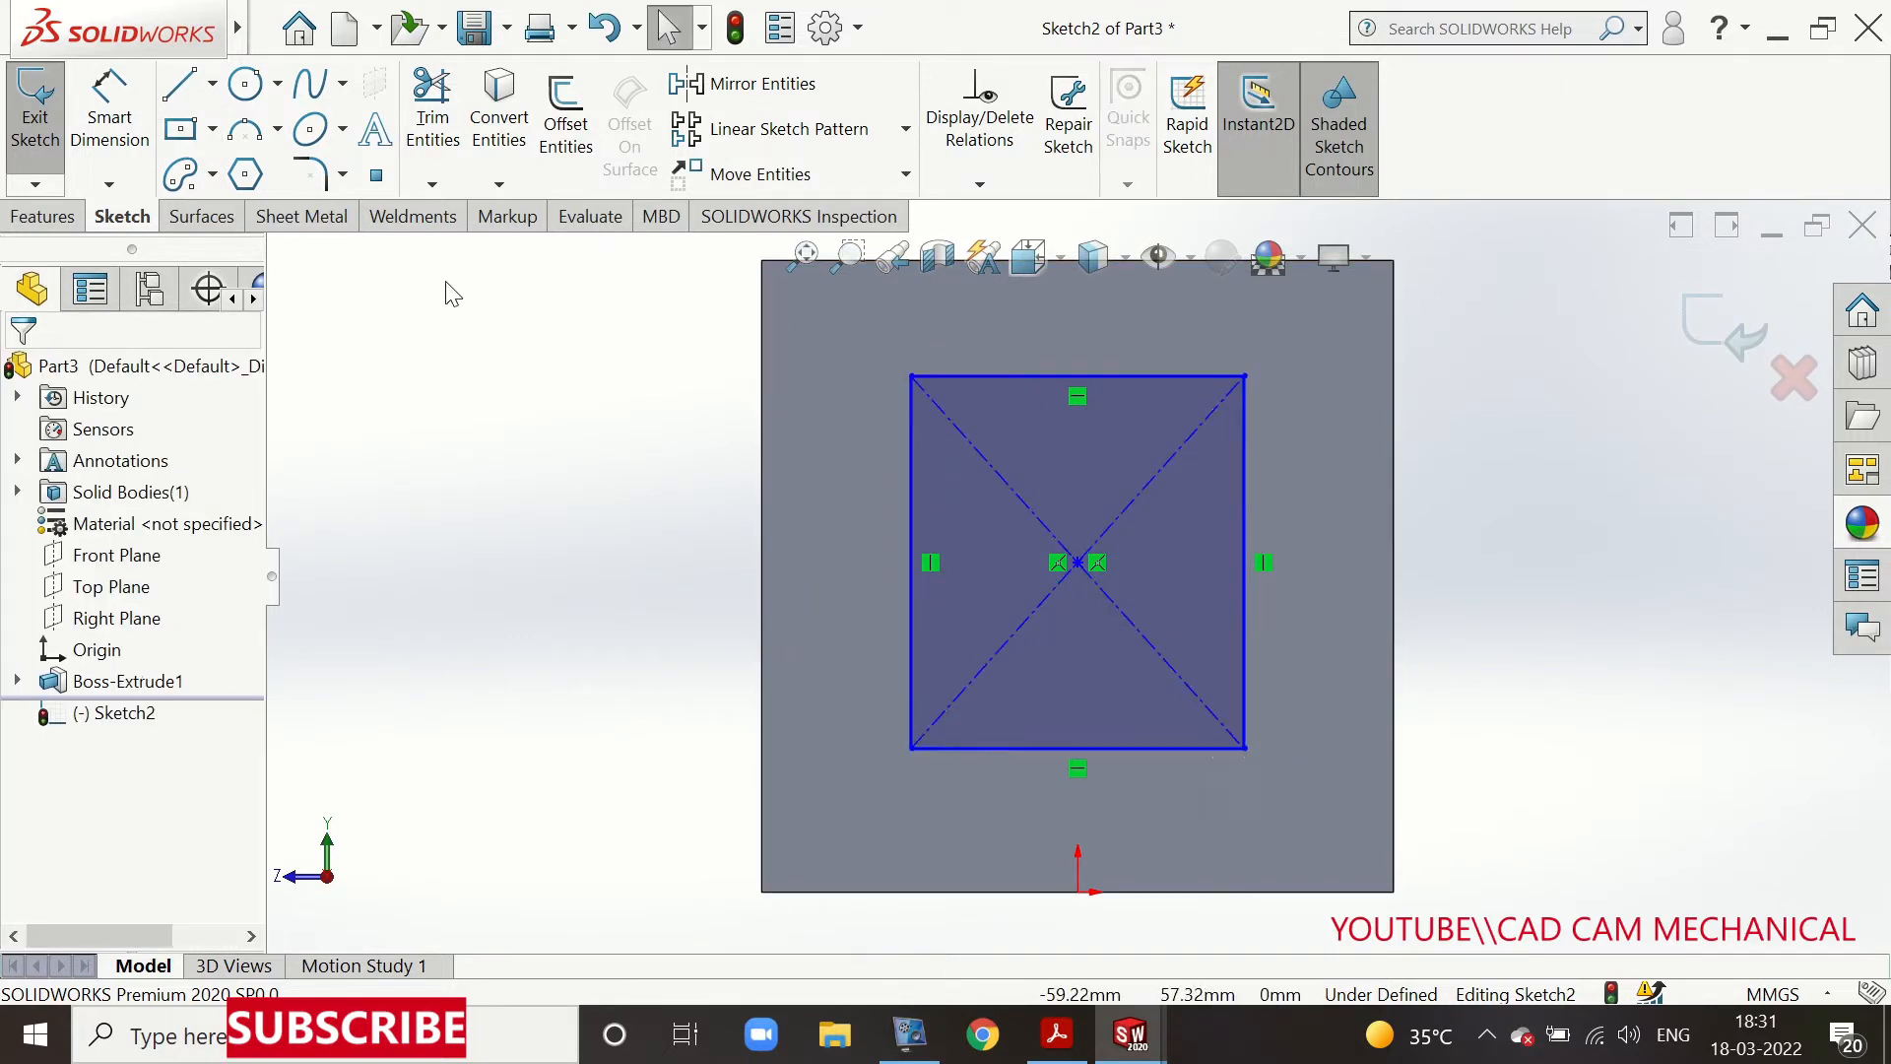
Dimension the rectangle on the right face to 40 mm high and 40 mm wide
click(109, 108)
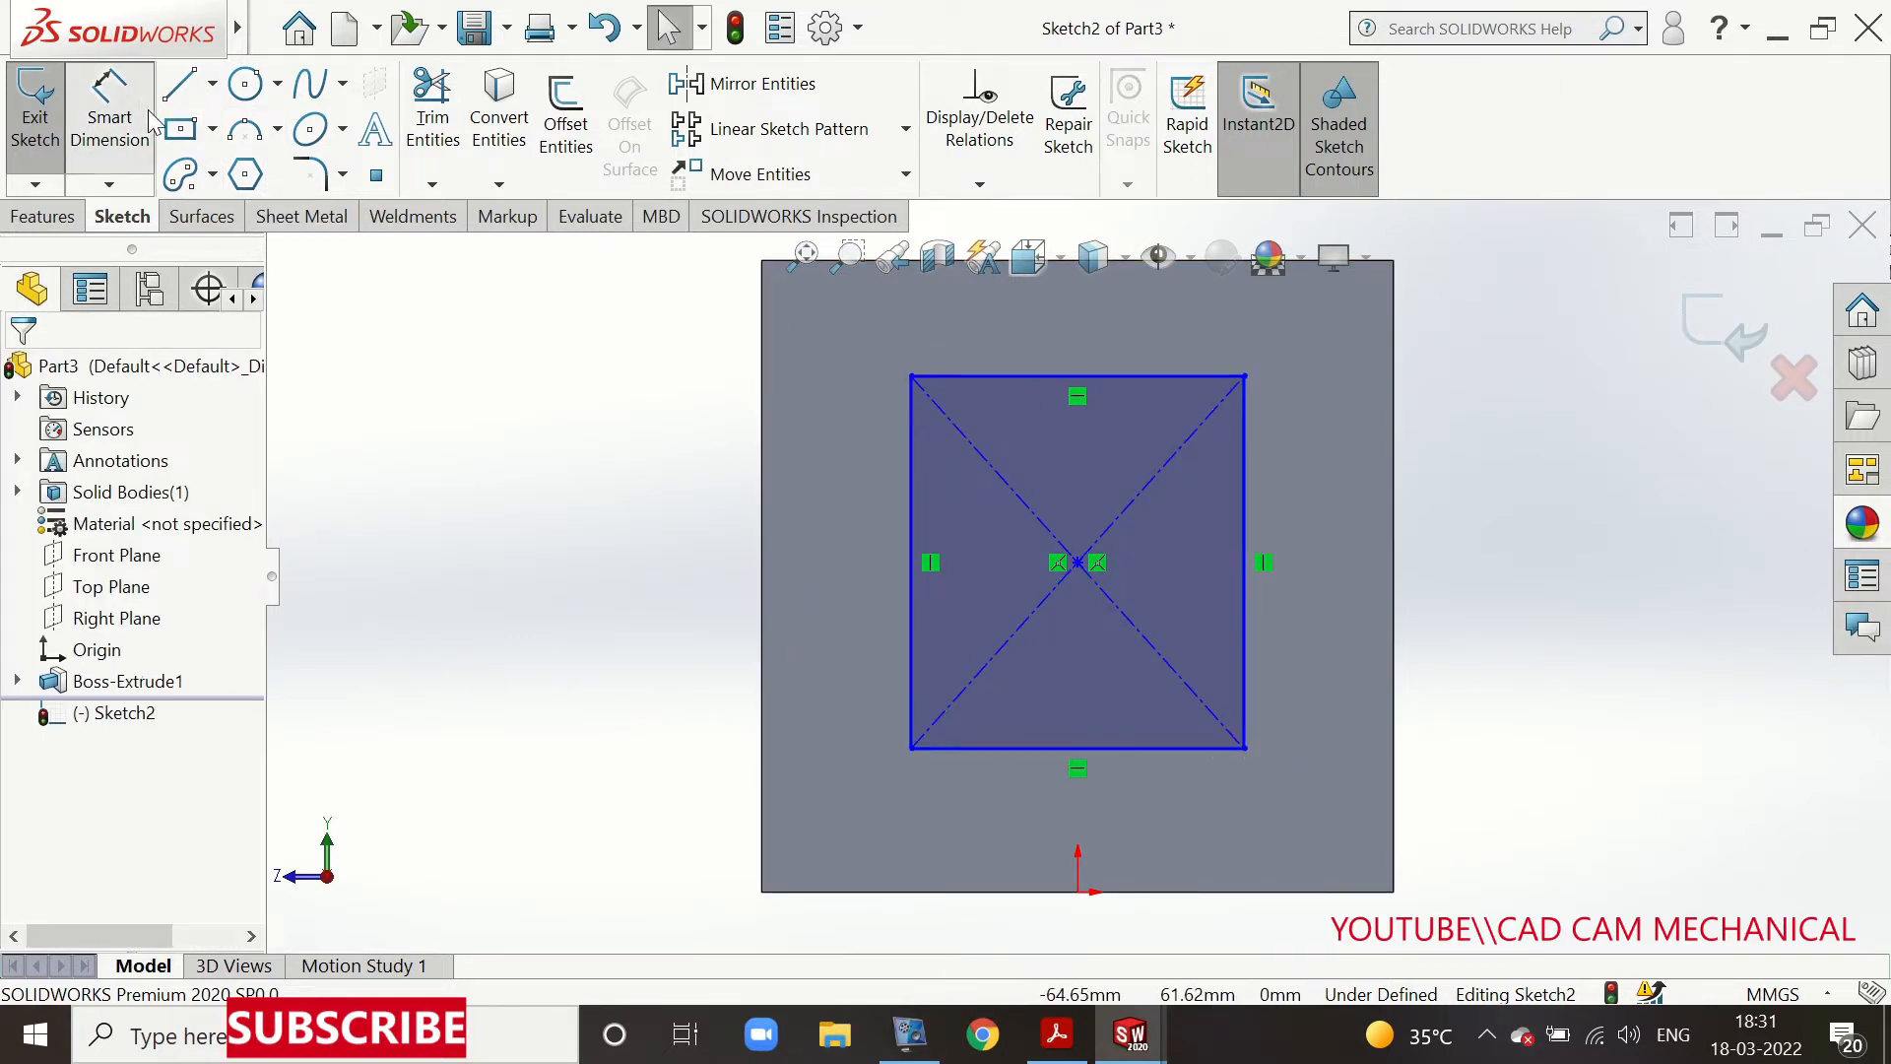
click(915, 589)
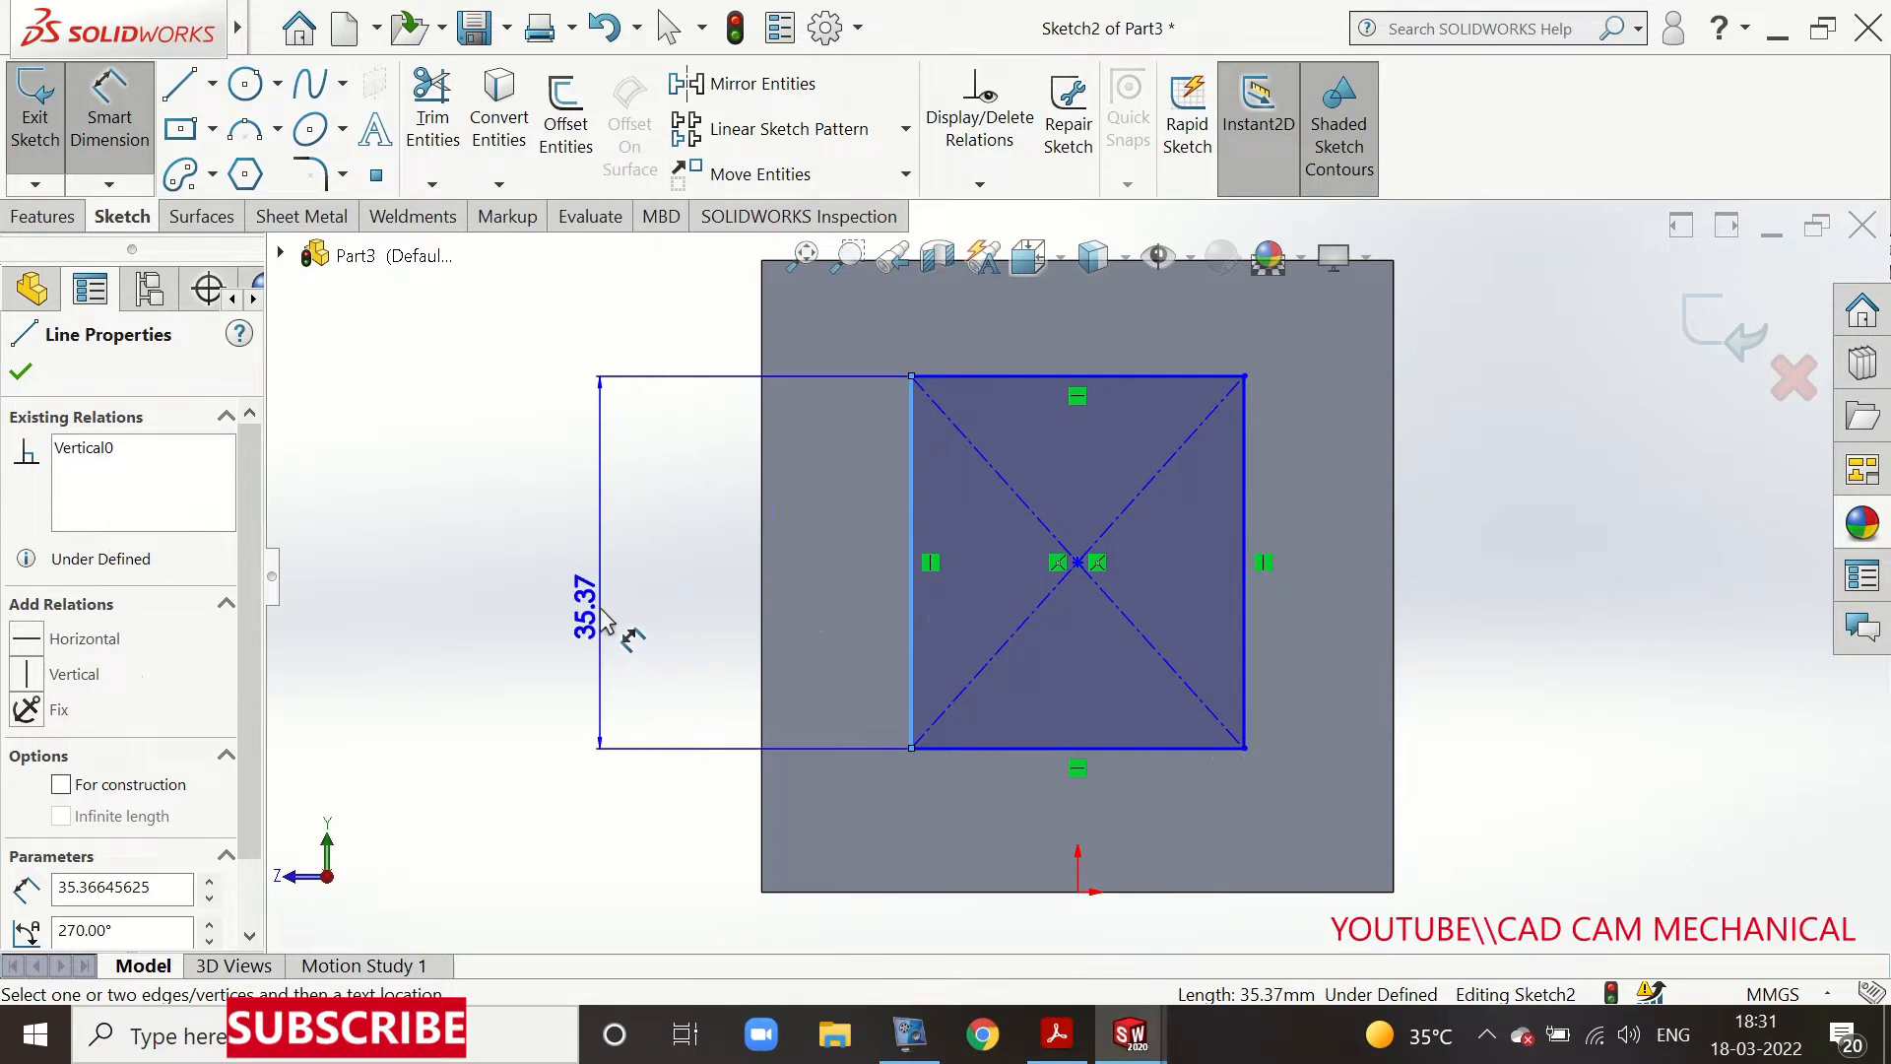
click(603, 620)
text(40)
key(Return)
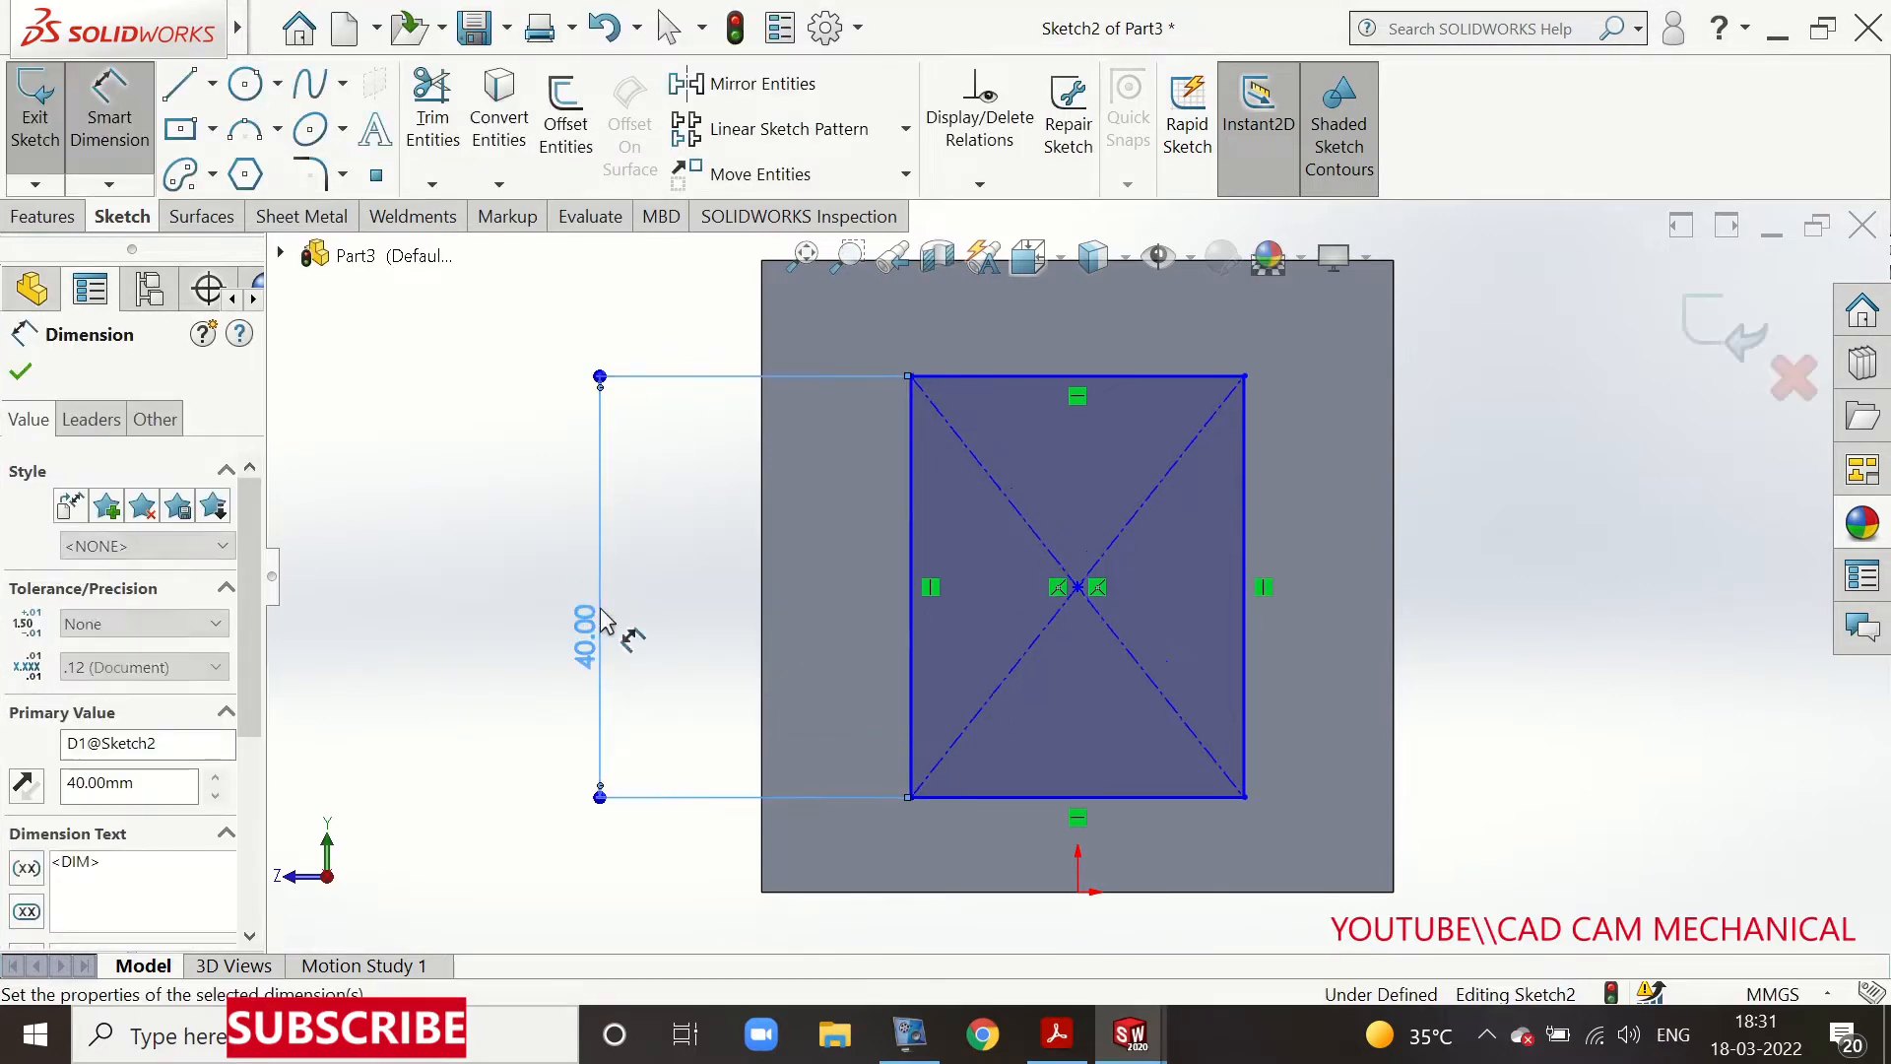
click(1170, 795)
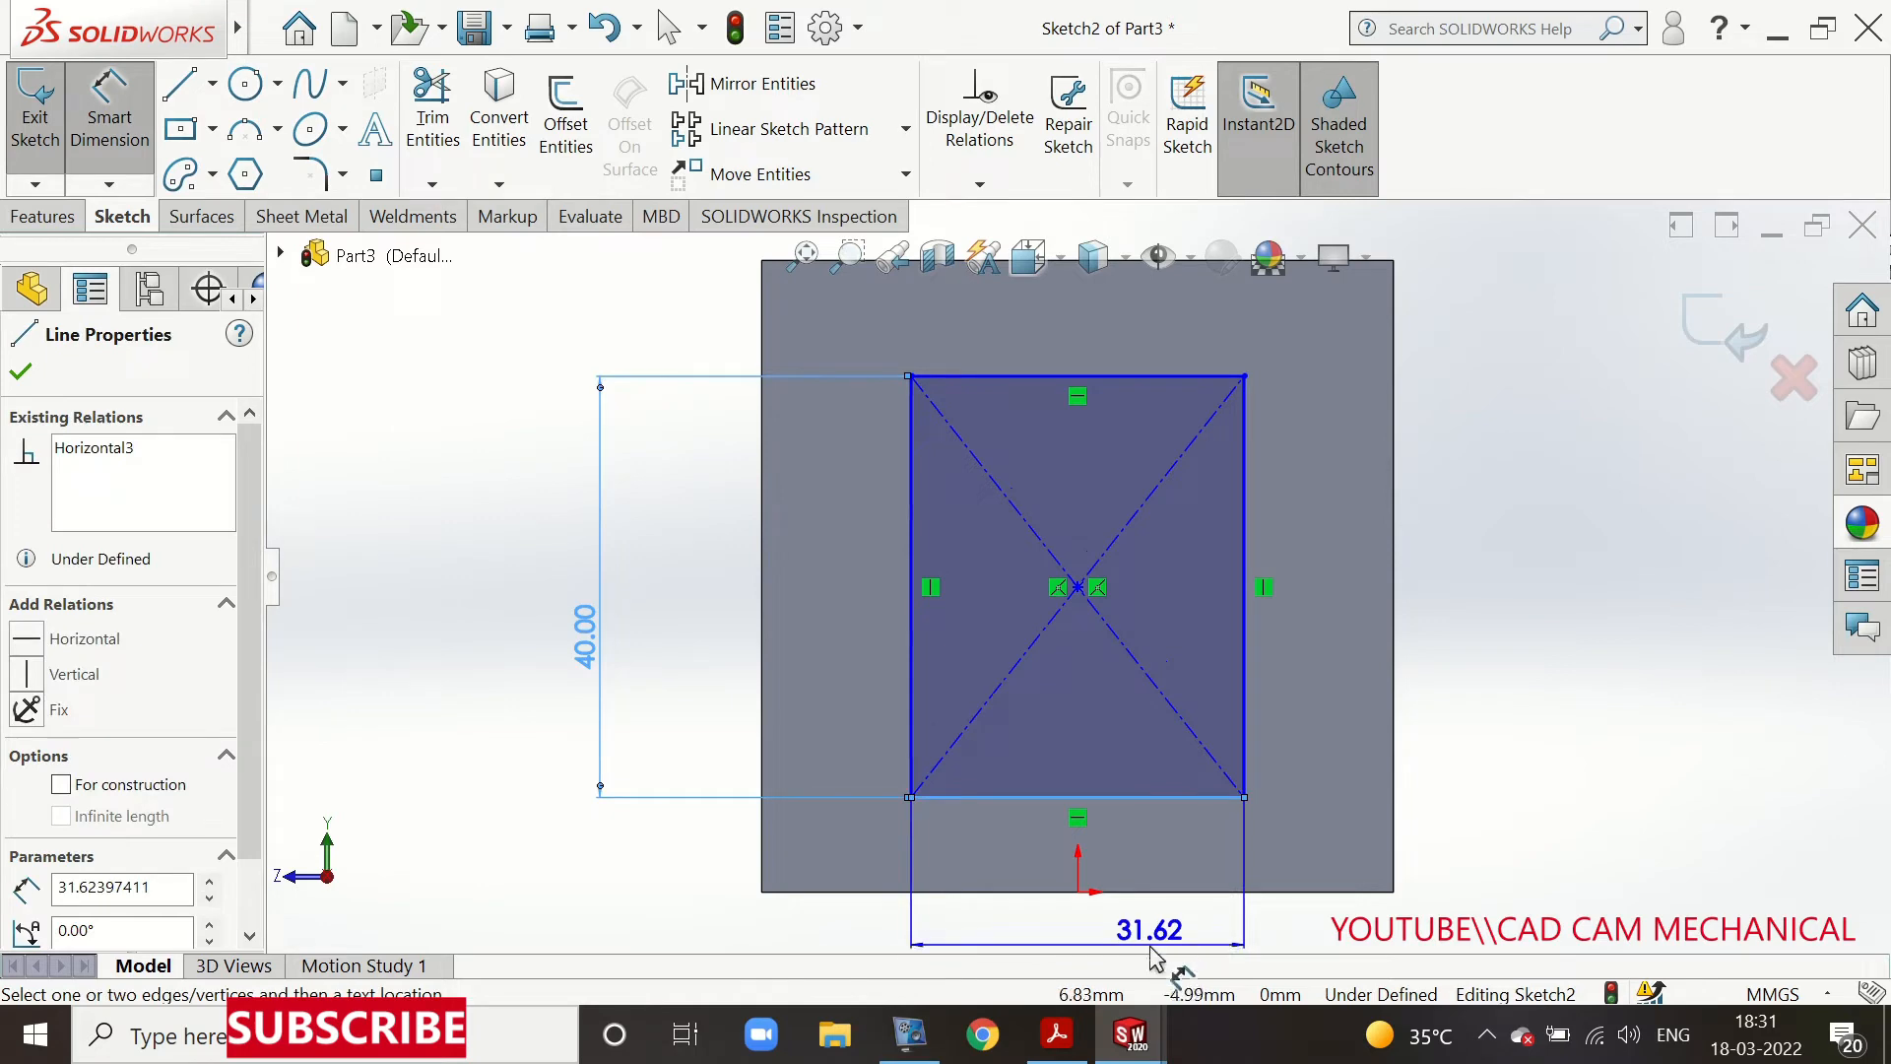
click(1161, 966)
text(40)
key(Return)
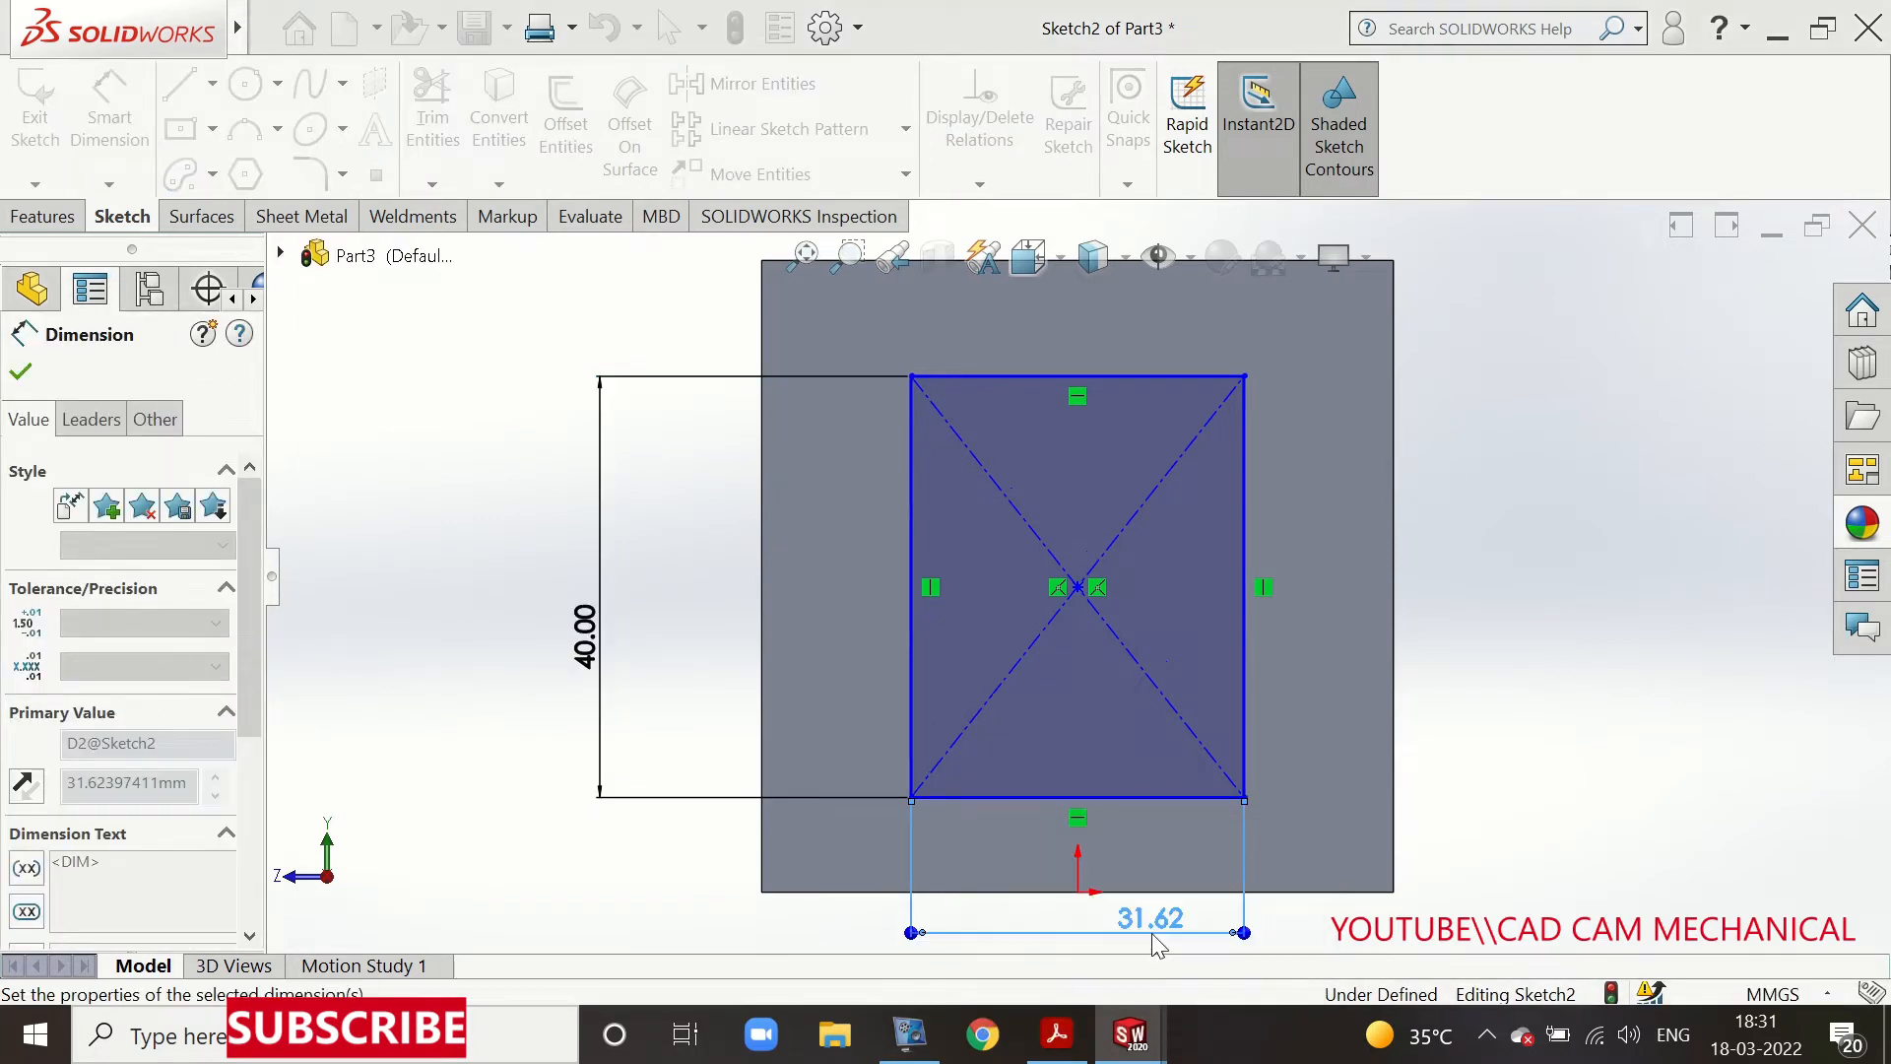
Place the square 10 mm from the face's left edge and 10 mm from its bottom edge, and close the sketch
click(914, 549)
click(764, 588)
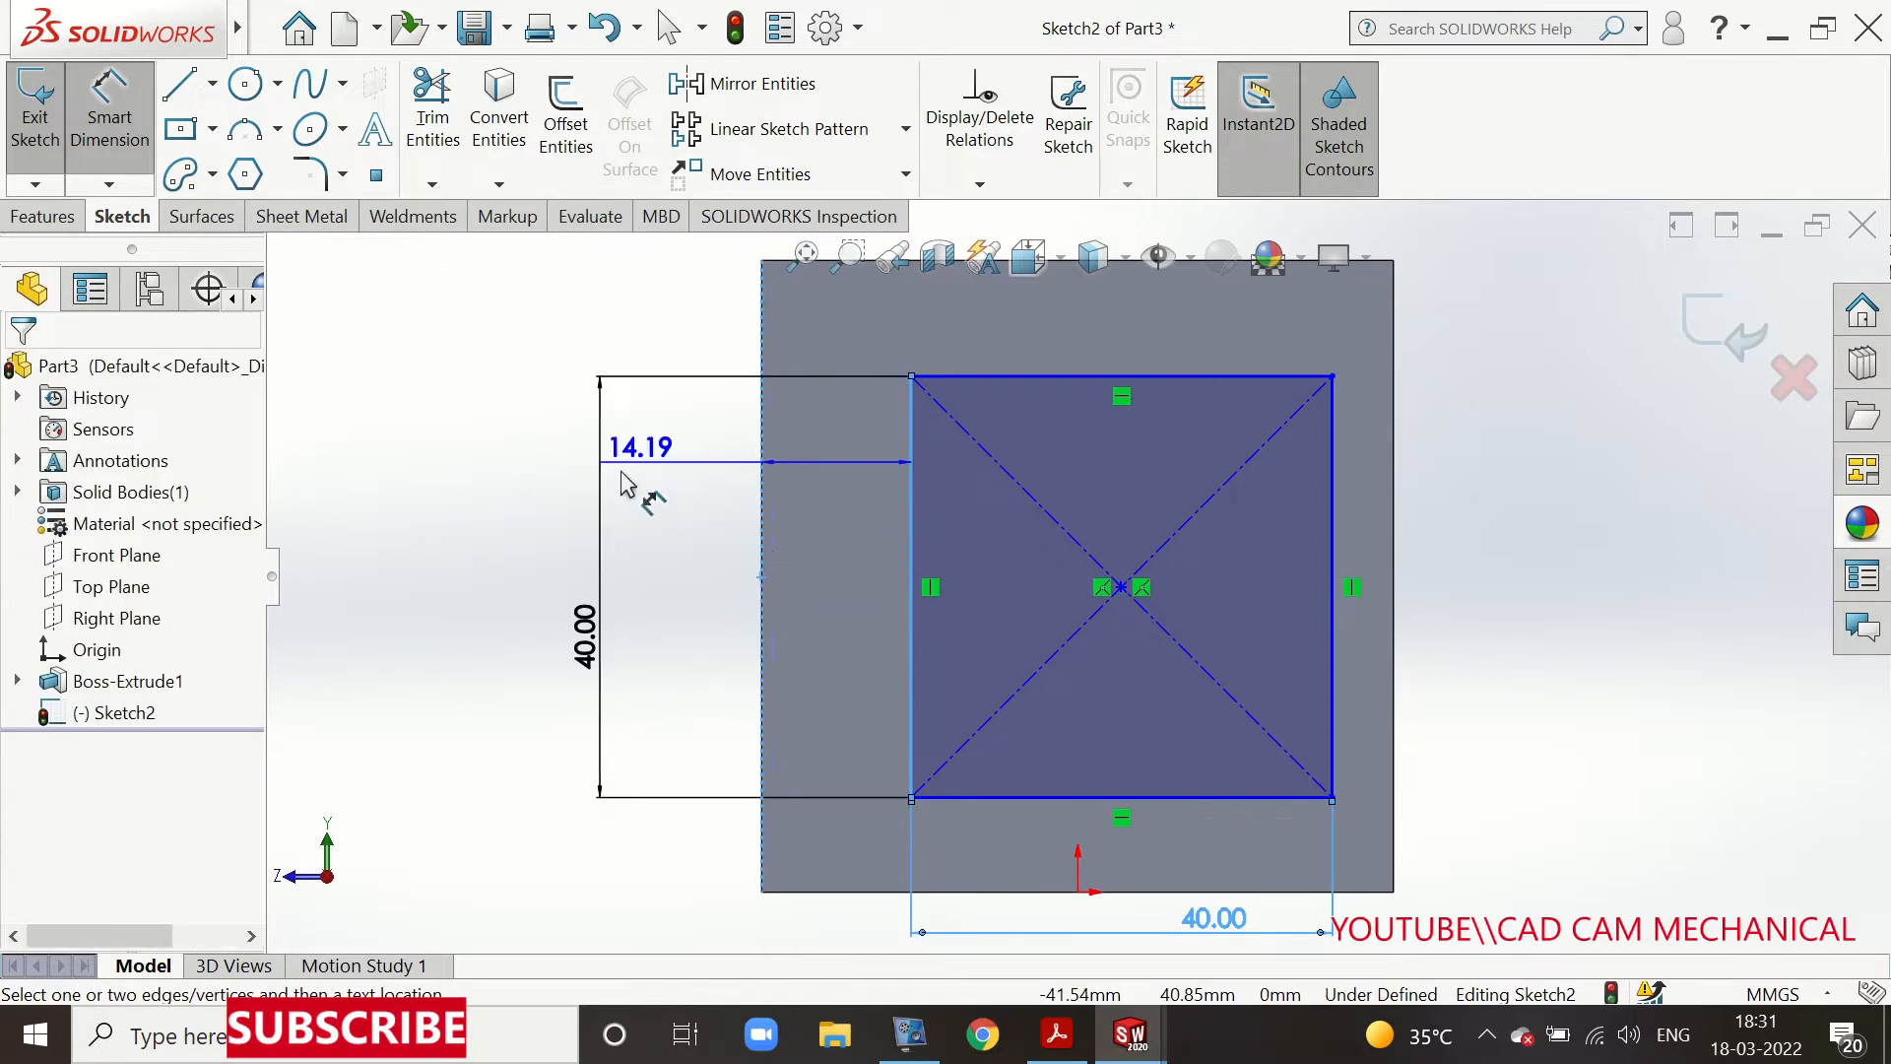
click(555, 497)
text(10)
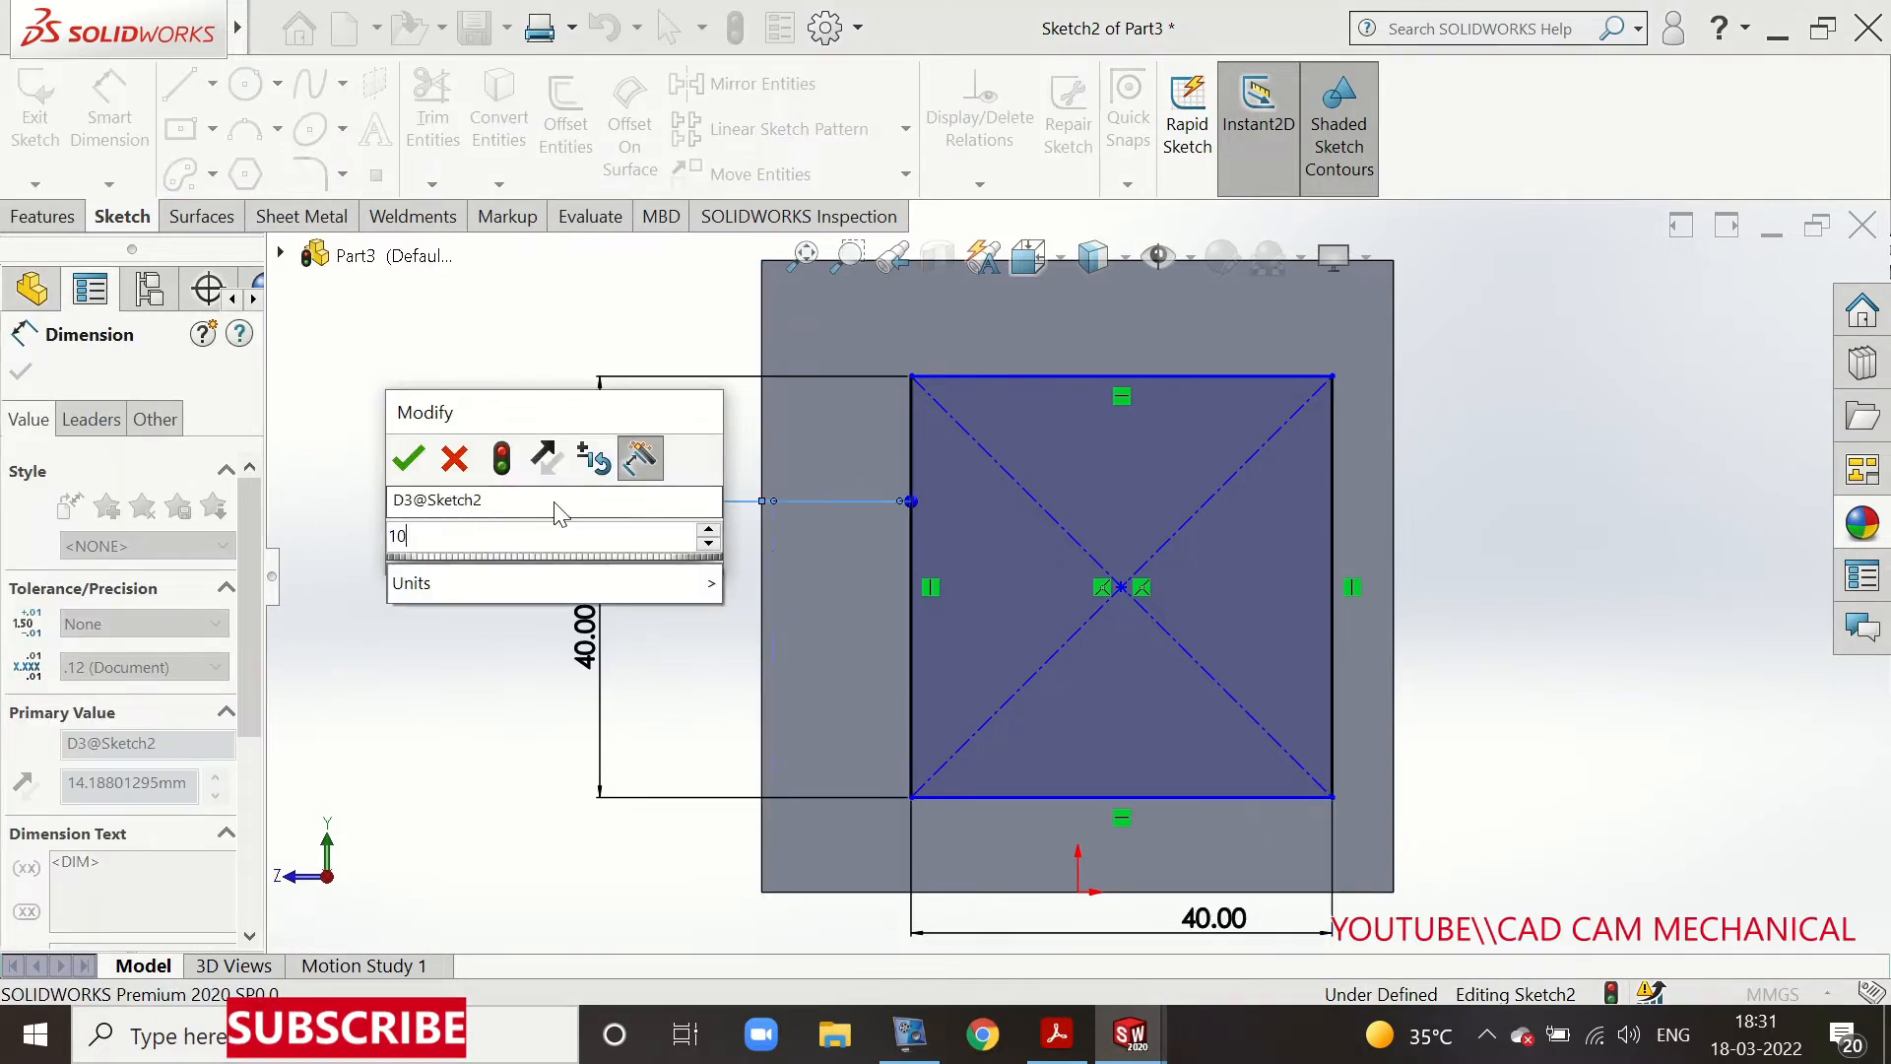
key(Return)
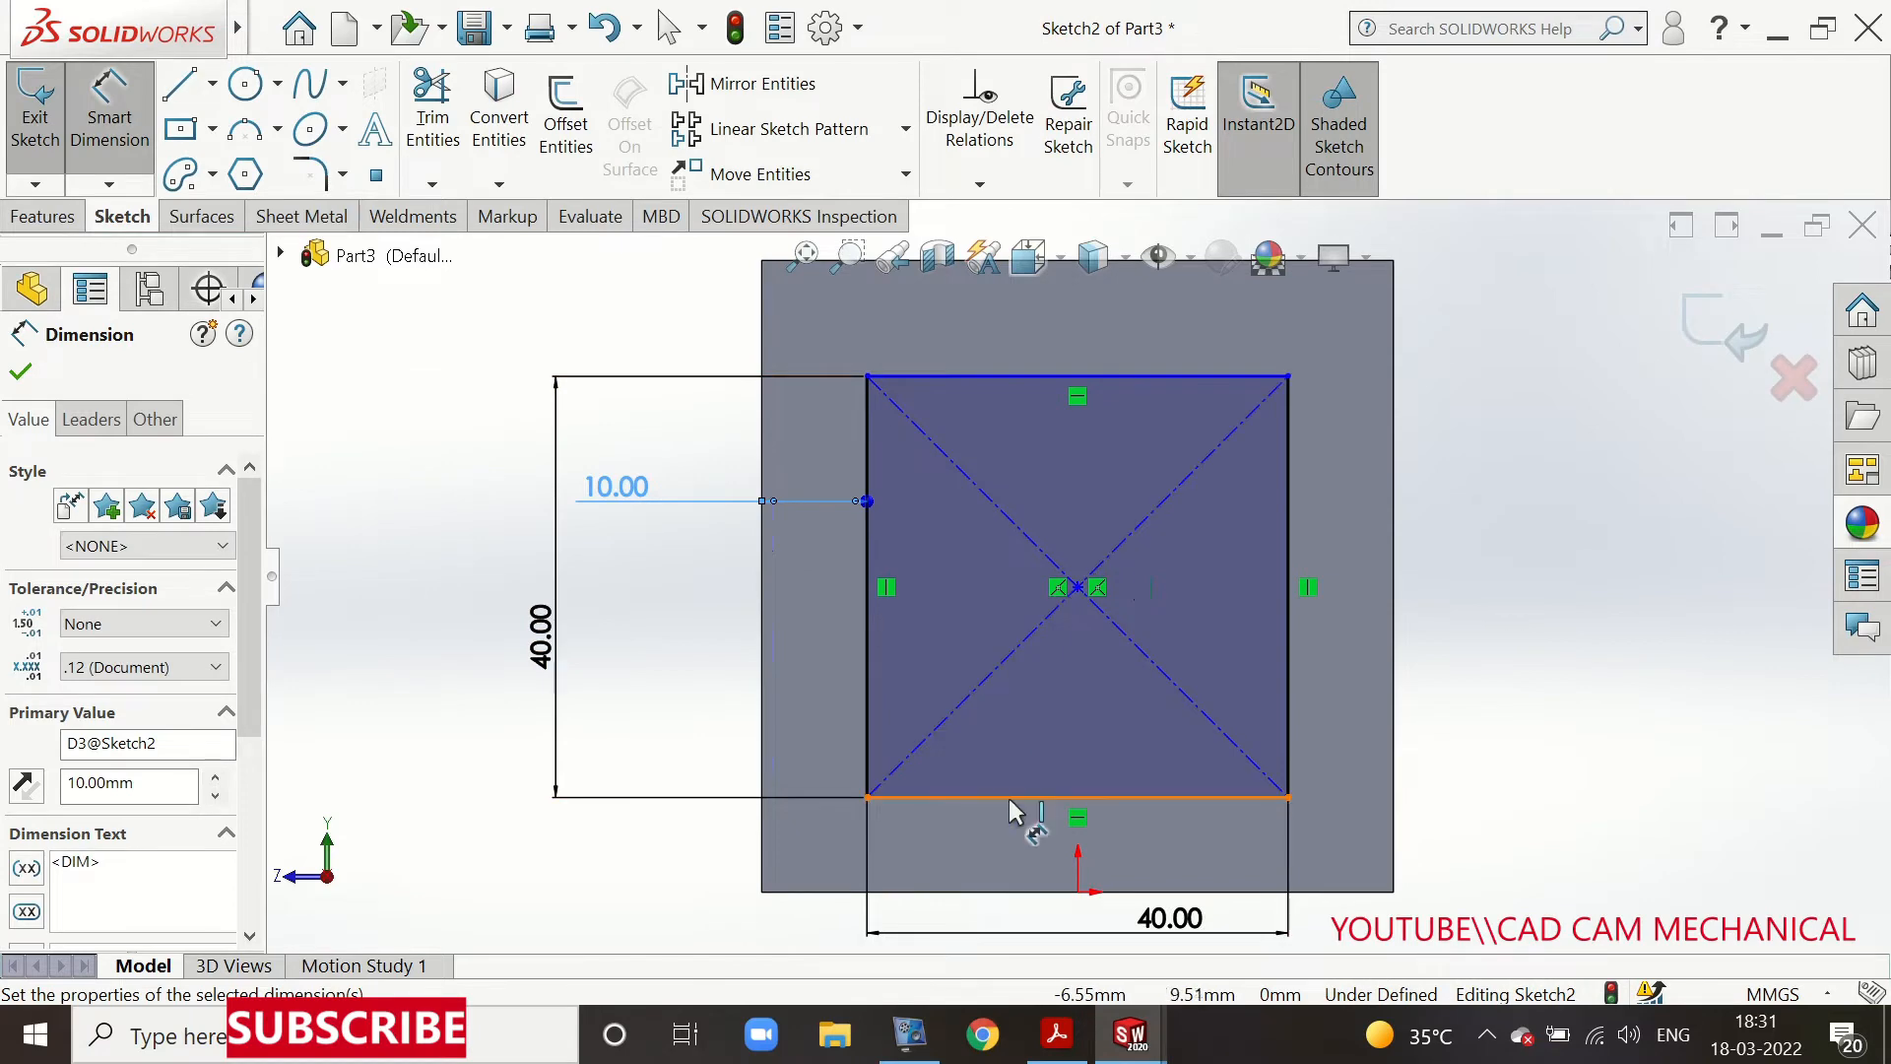
click(1010, 845)
click(997, 892)
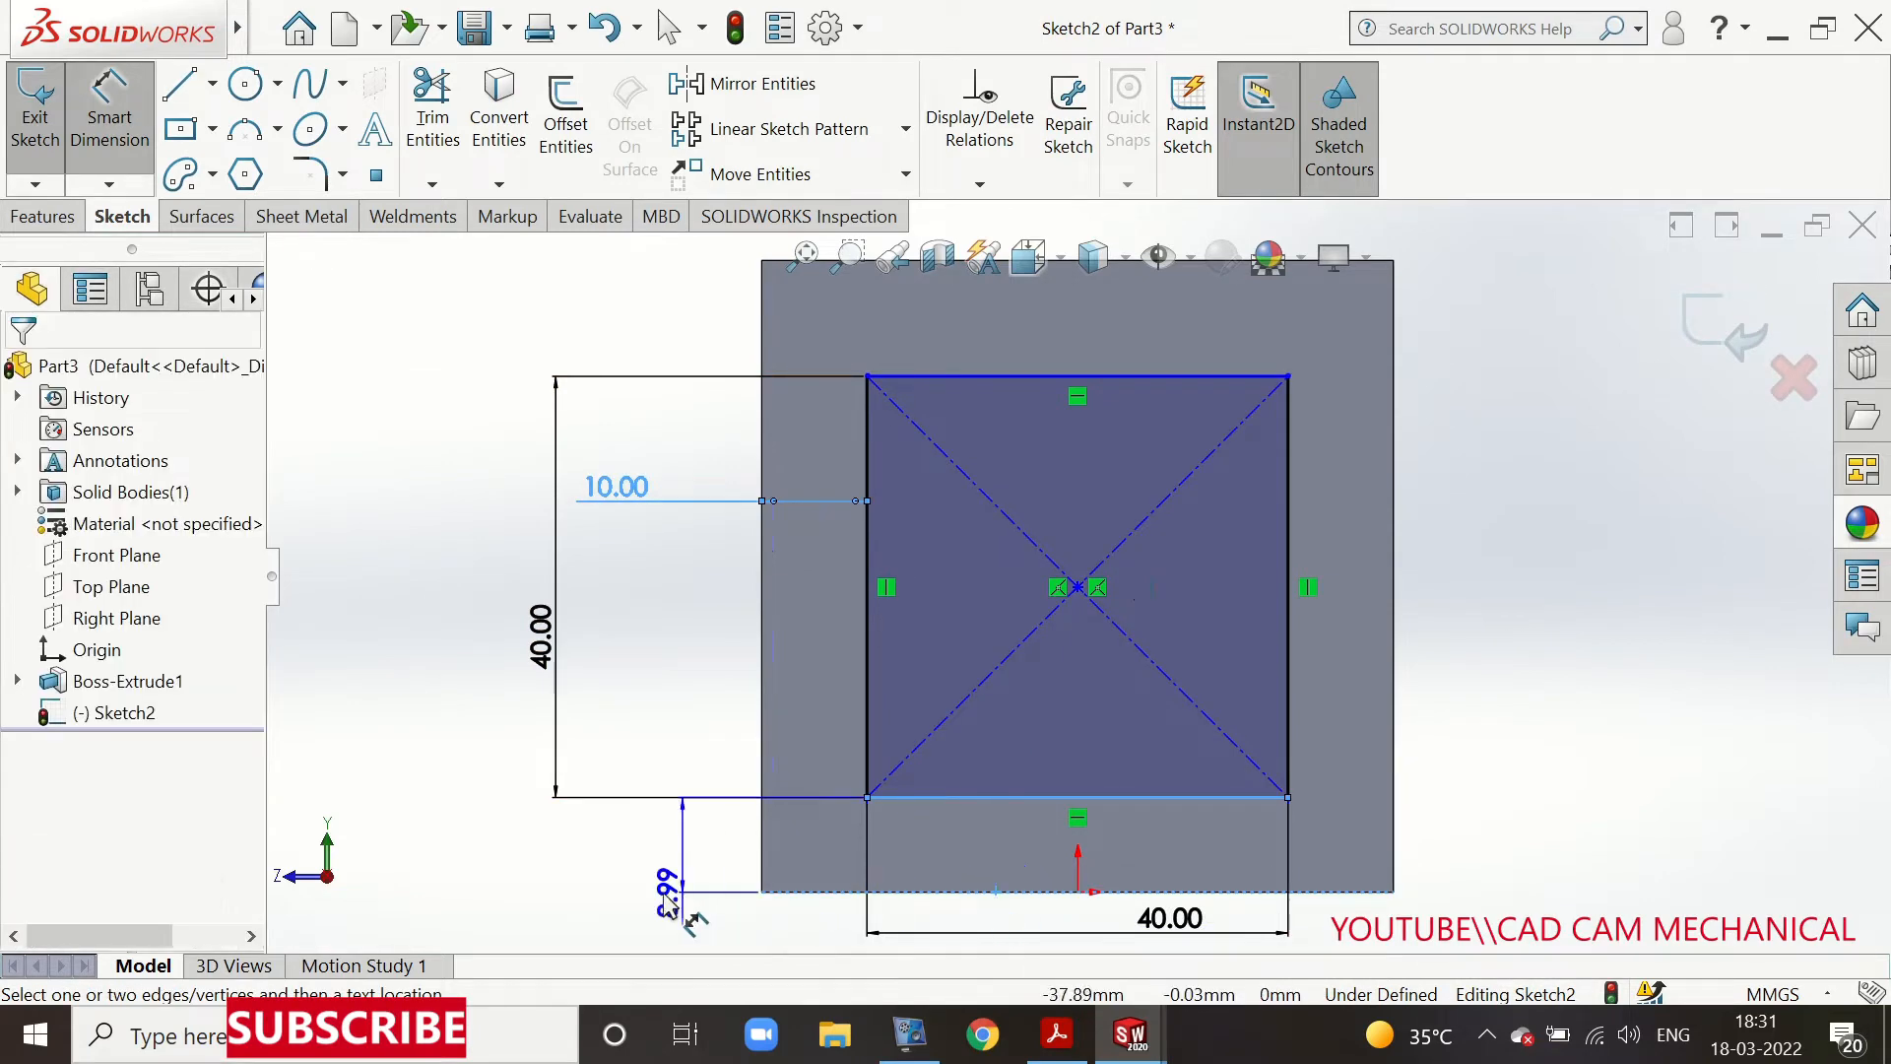
click(658, 900)
text(10)
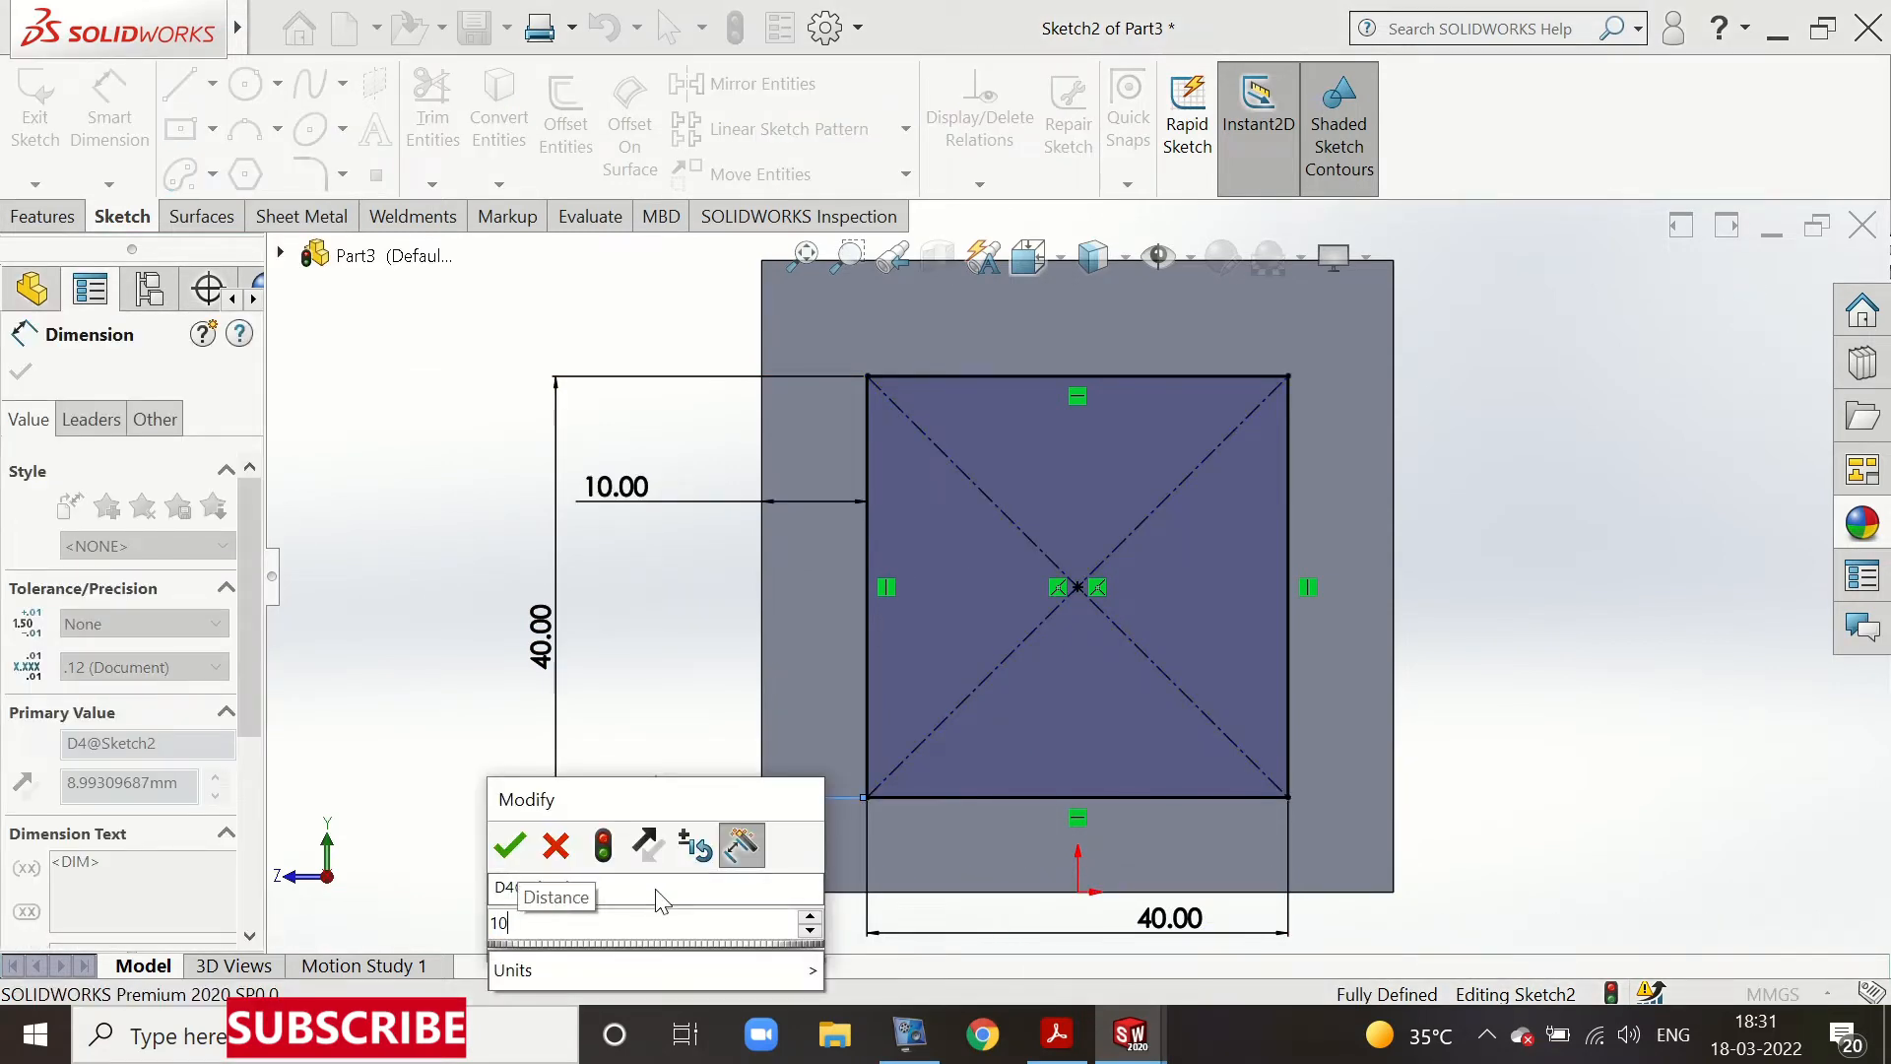
key(Return)
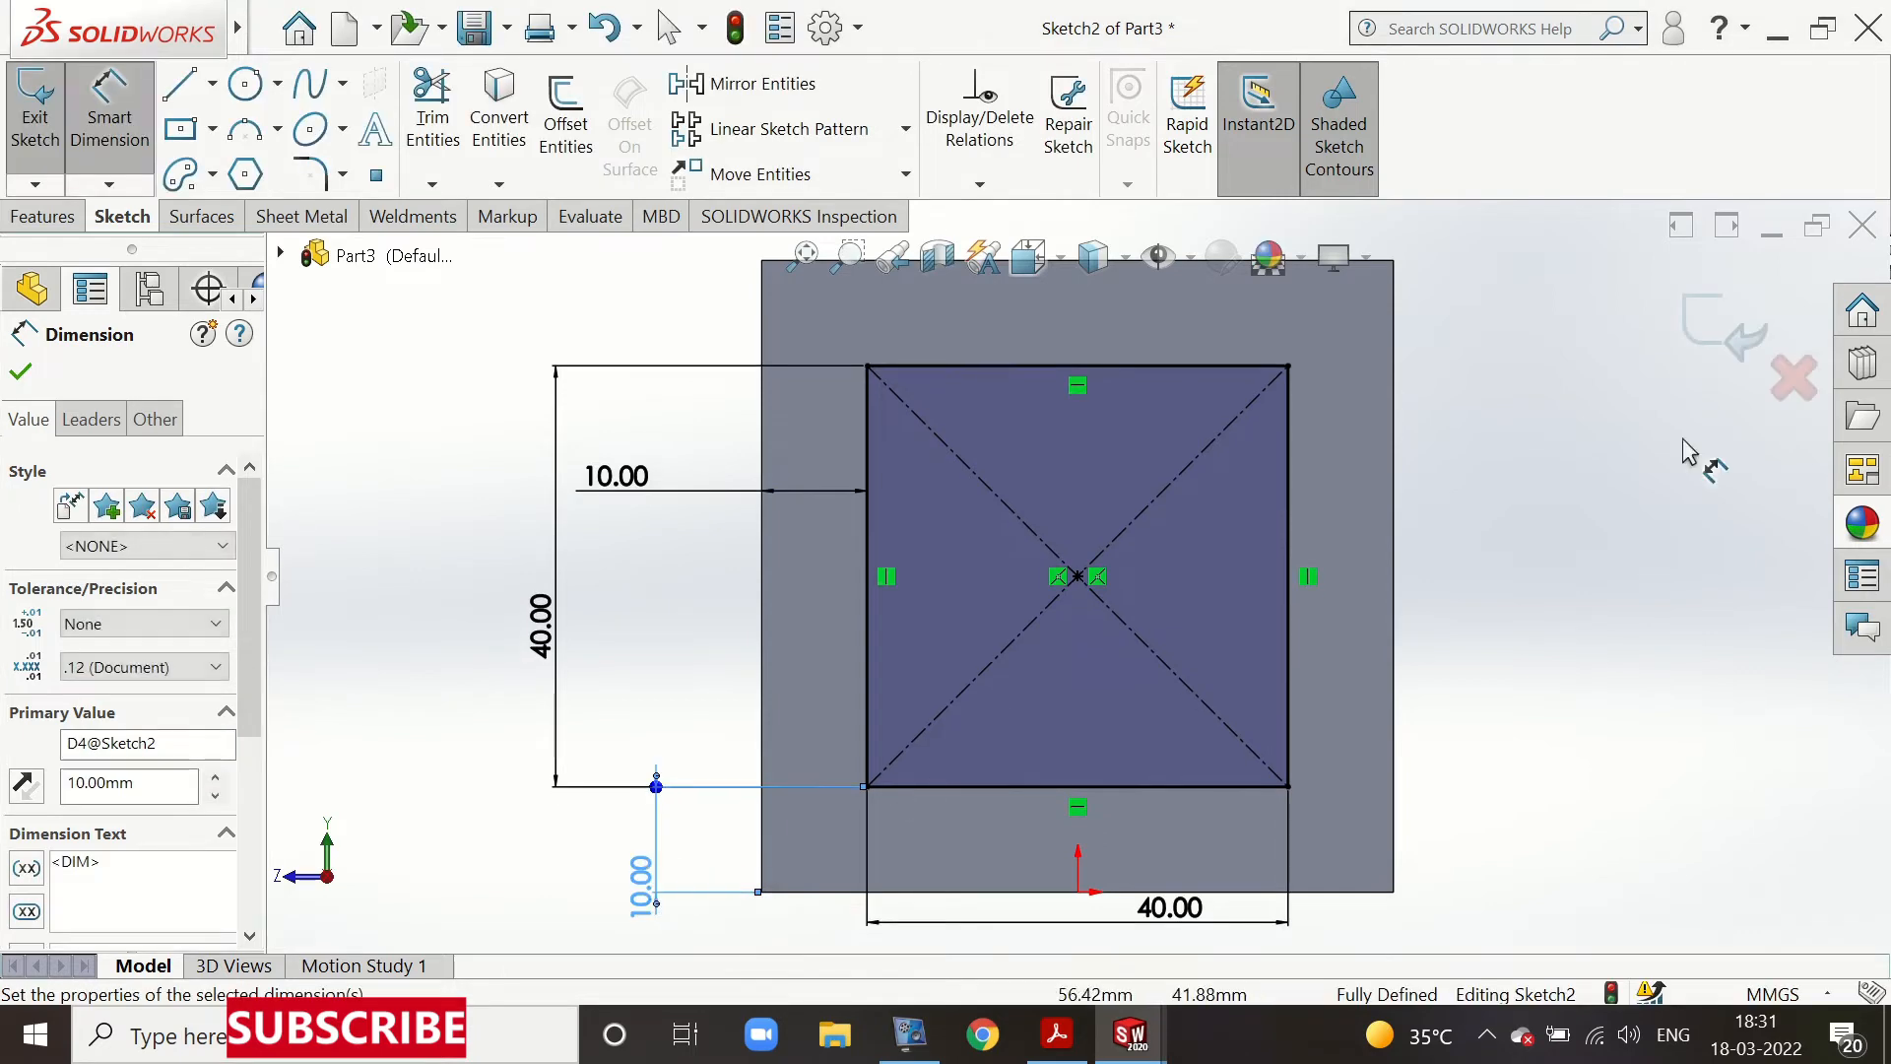
click(1714, 325)
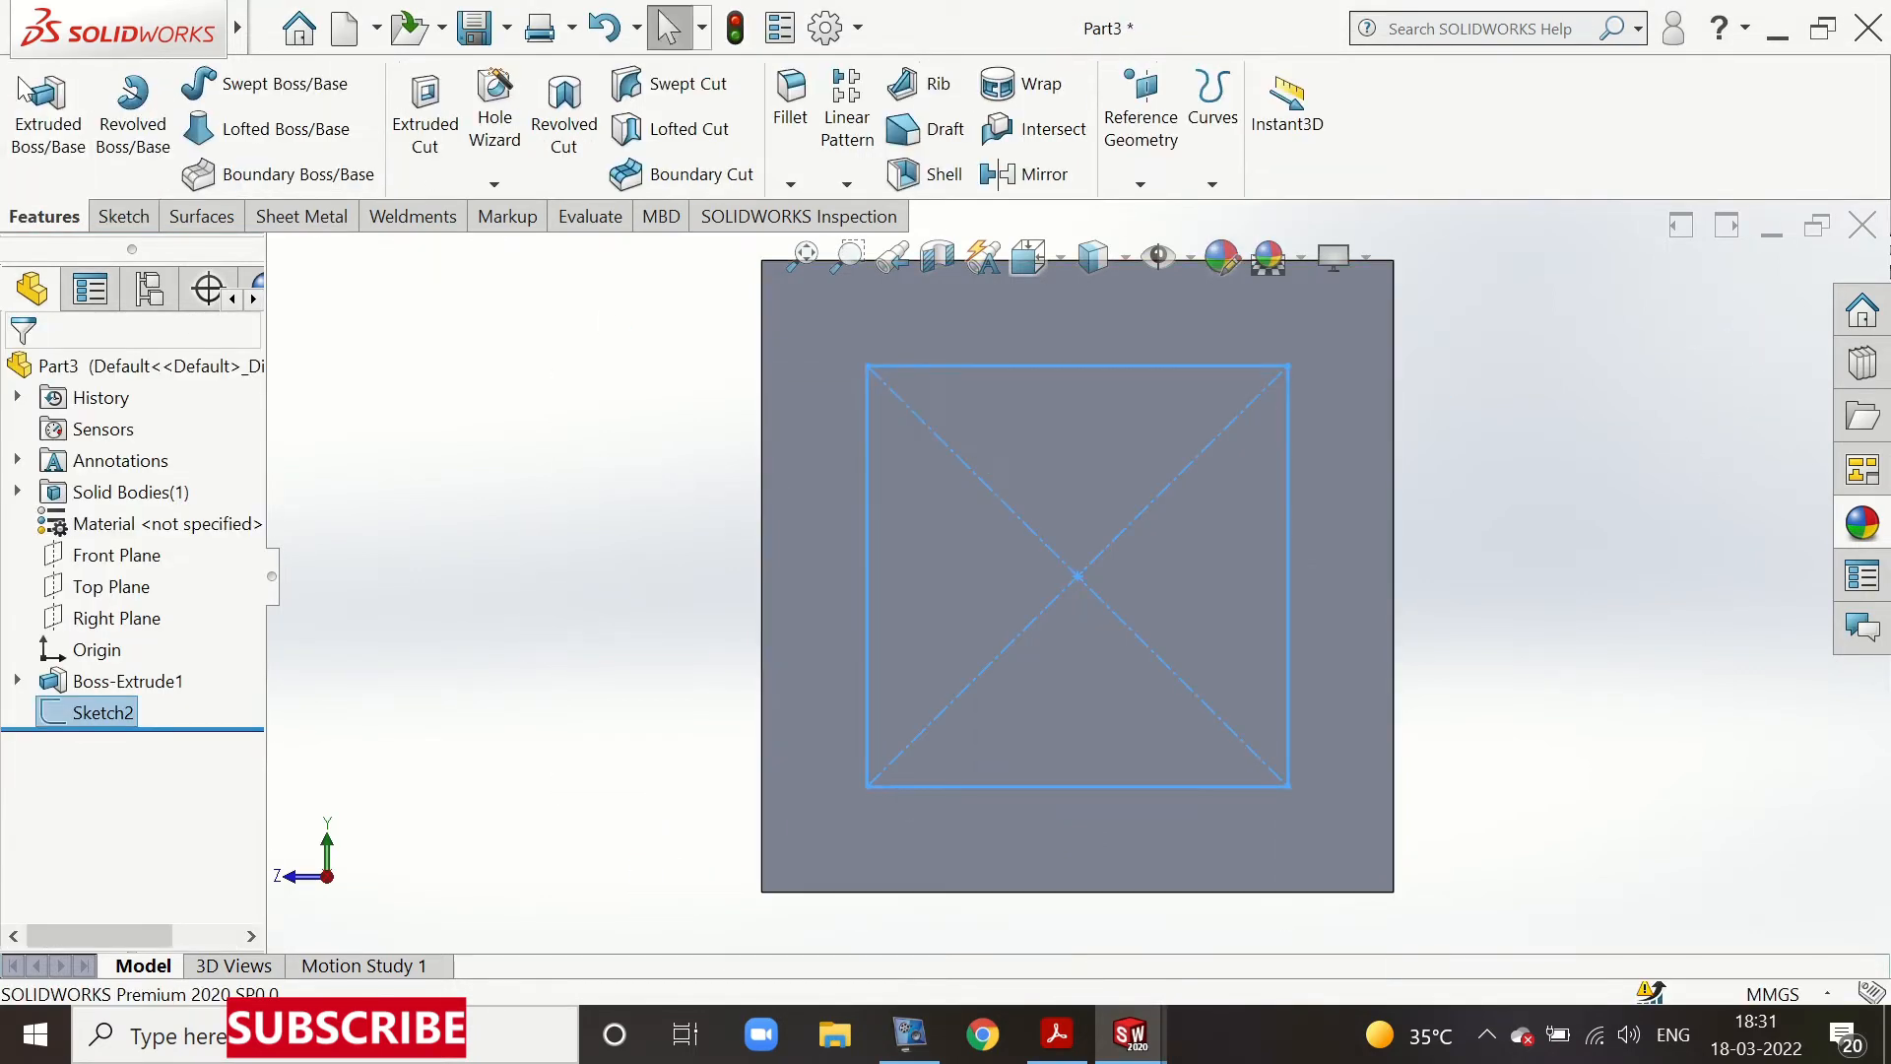
Cut the square sketch on the right face through the whole cube with an Extruded Cut set to Through All
click(39, 99)
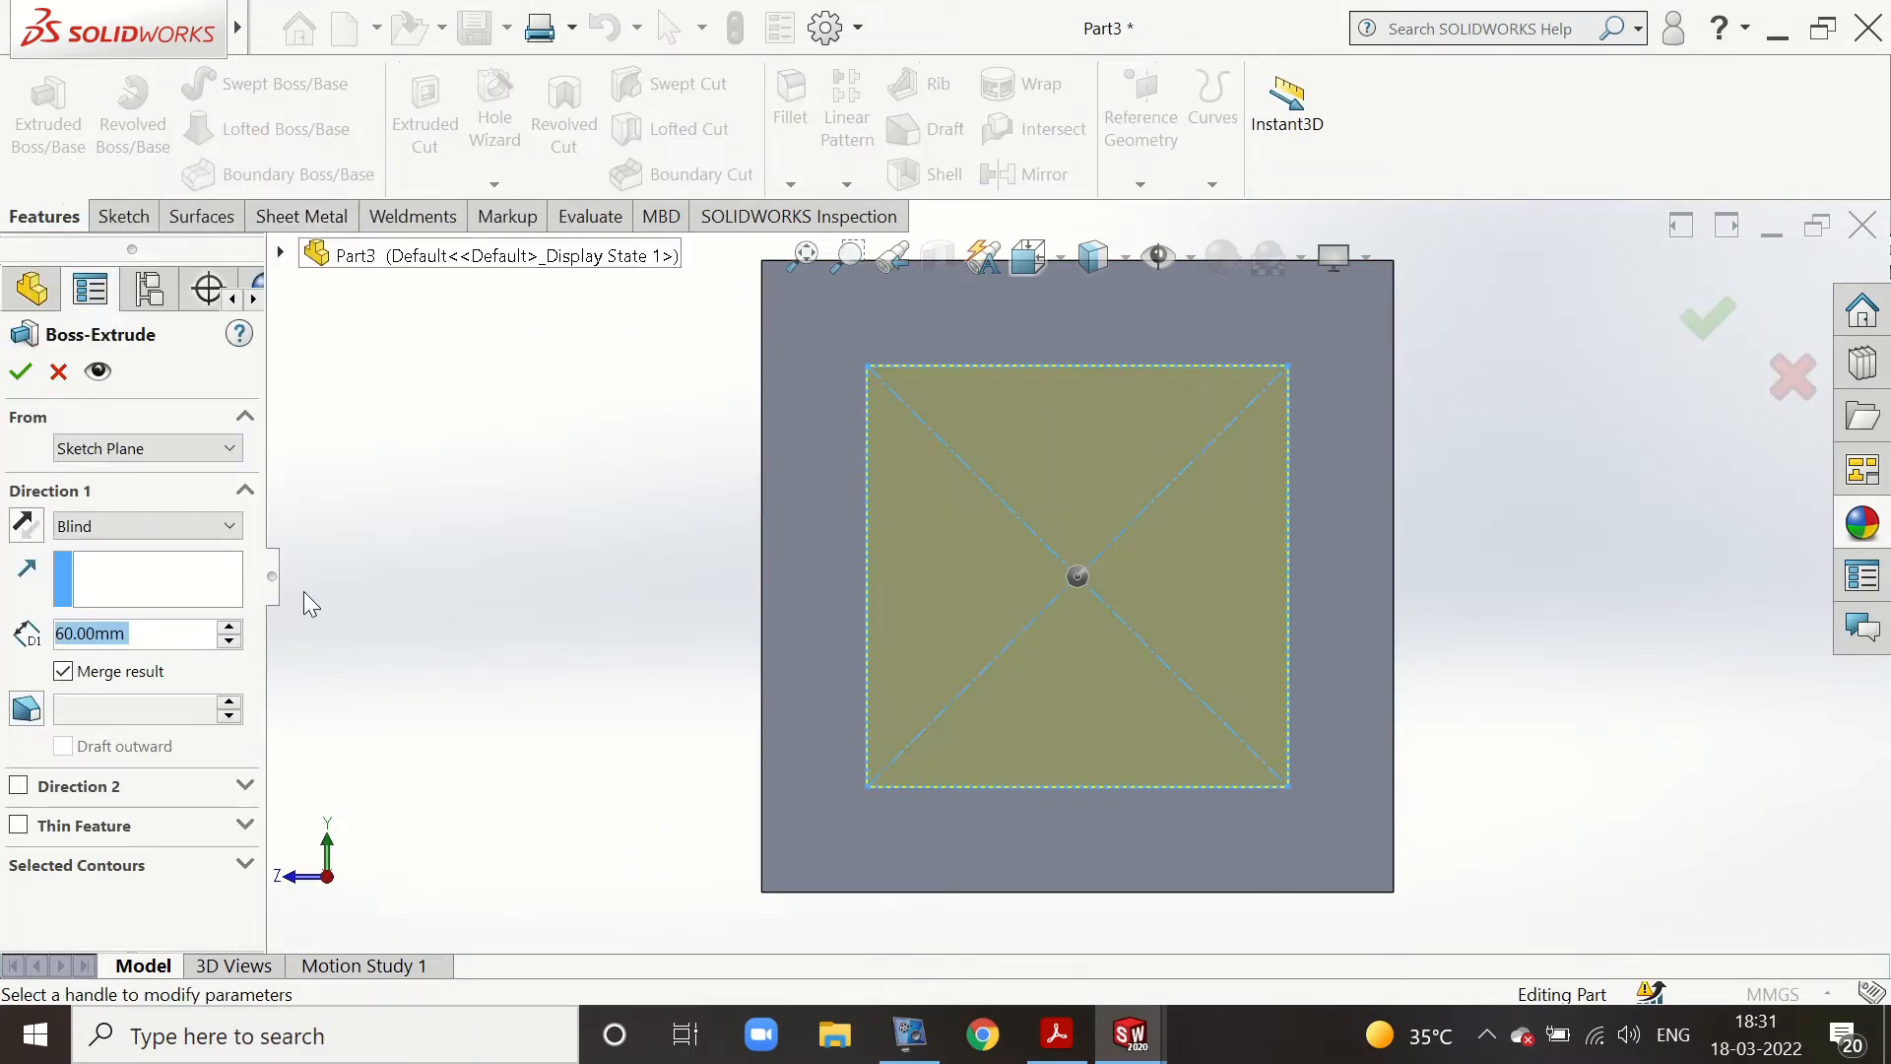
click(59, 373)
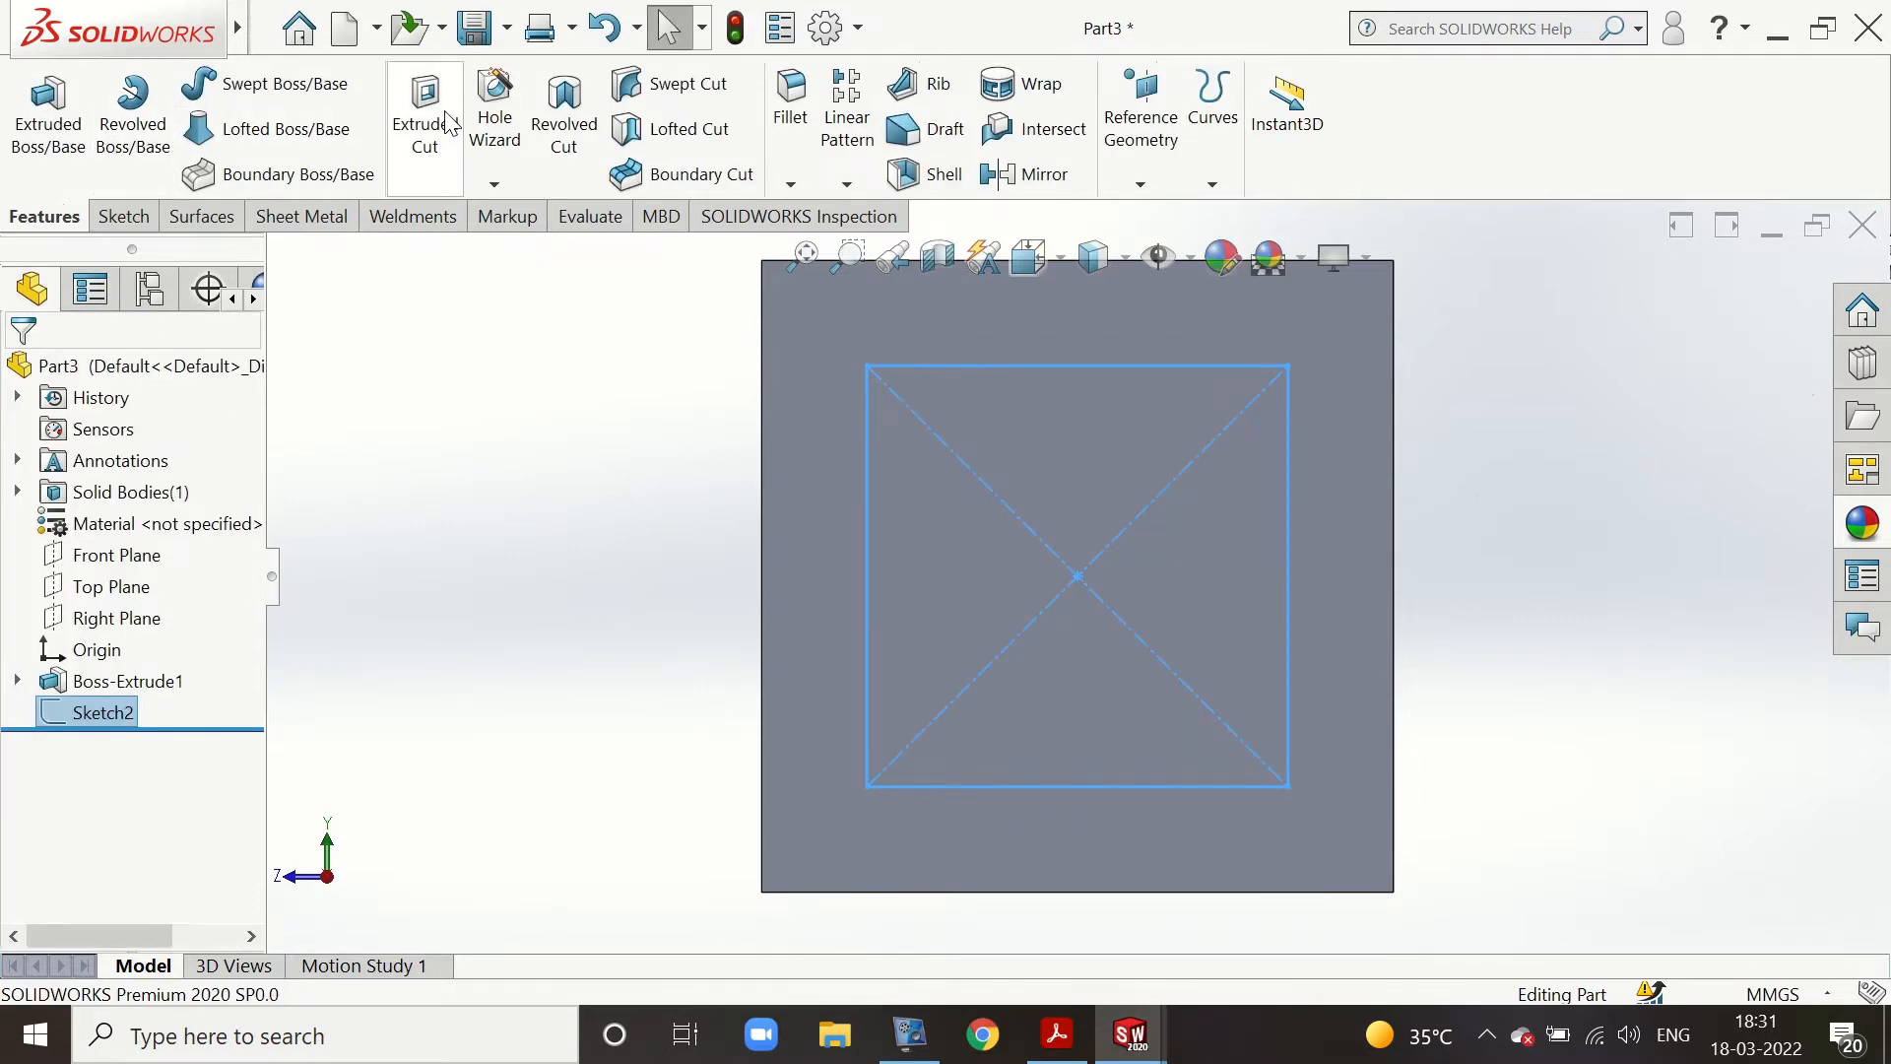
click(434, 109)
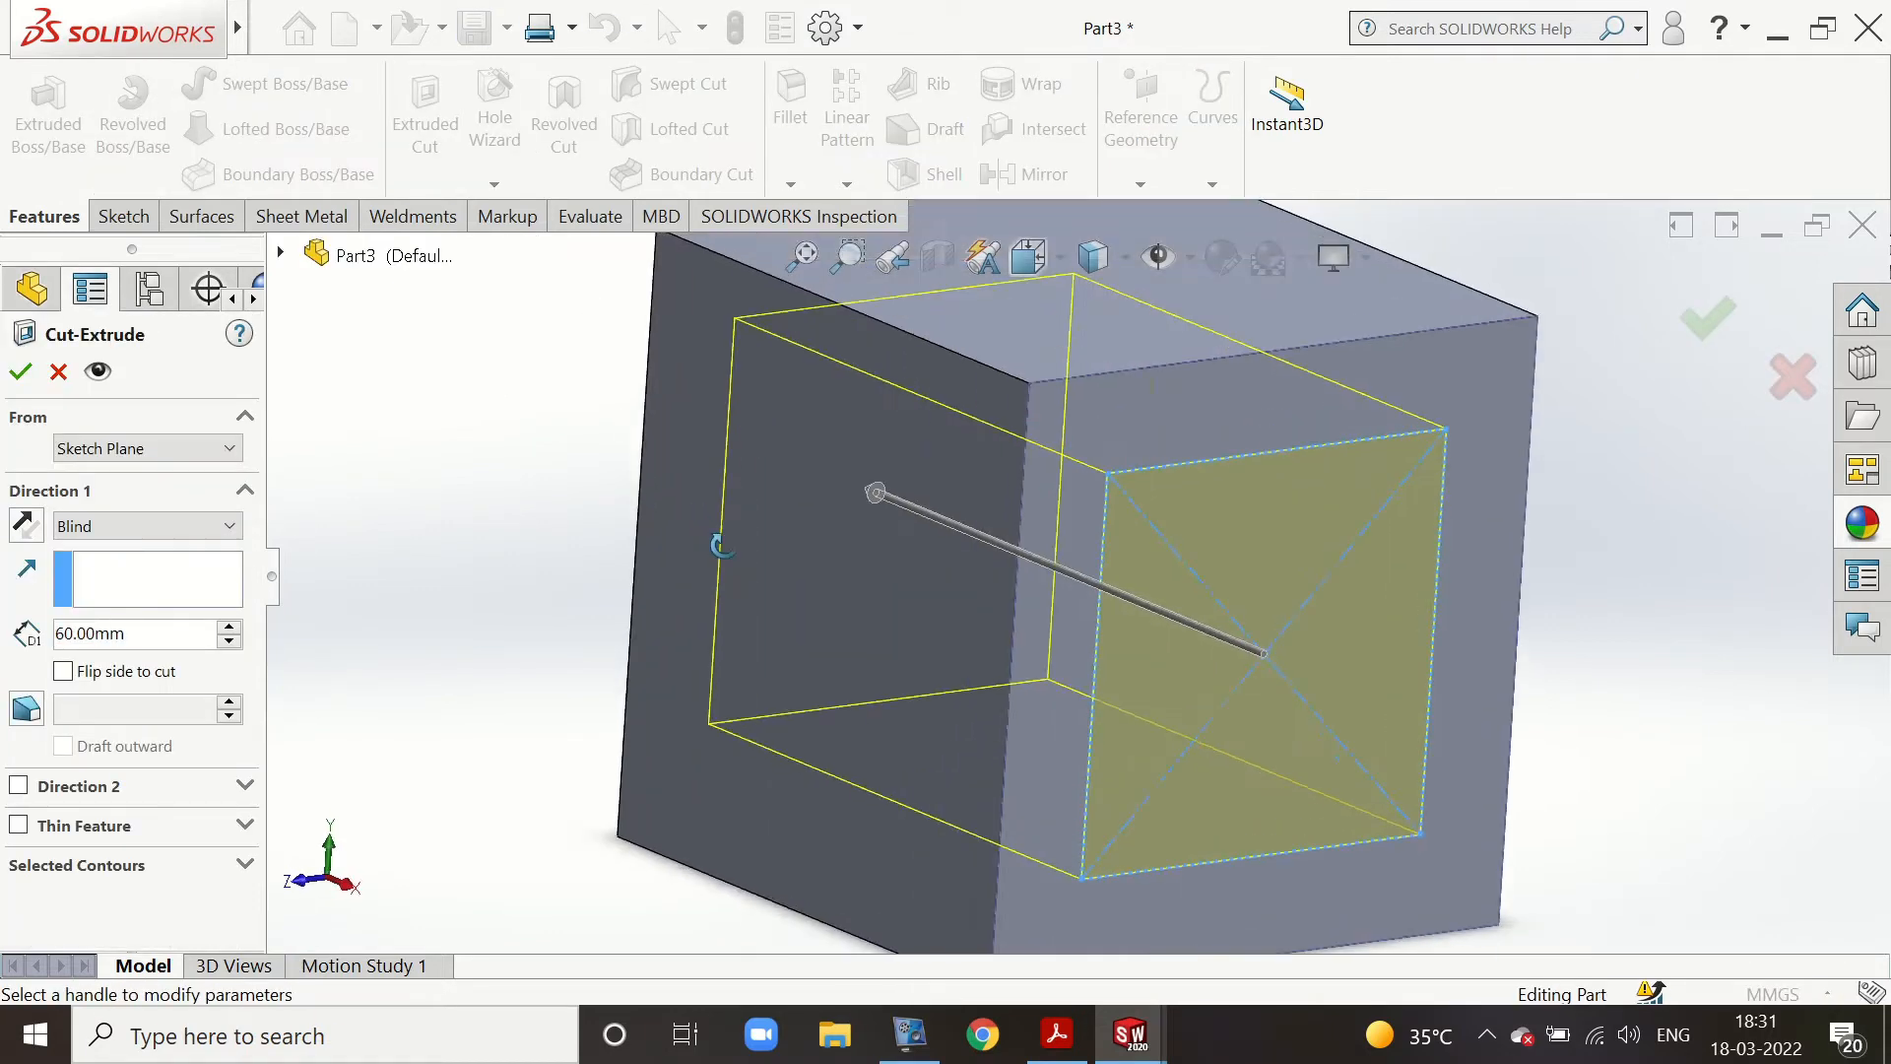
click(175, 524)
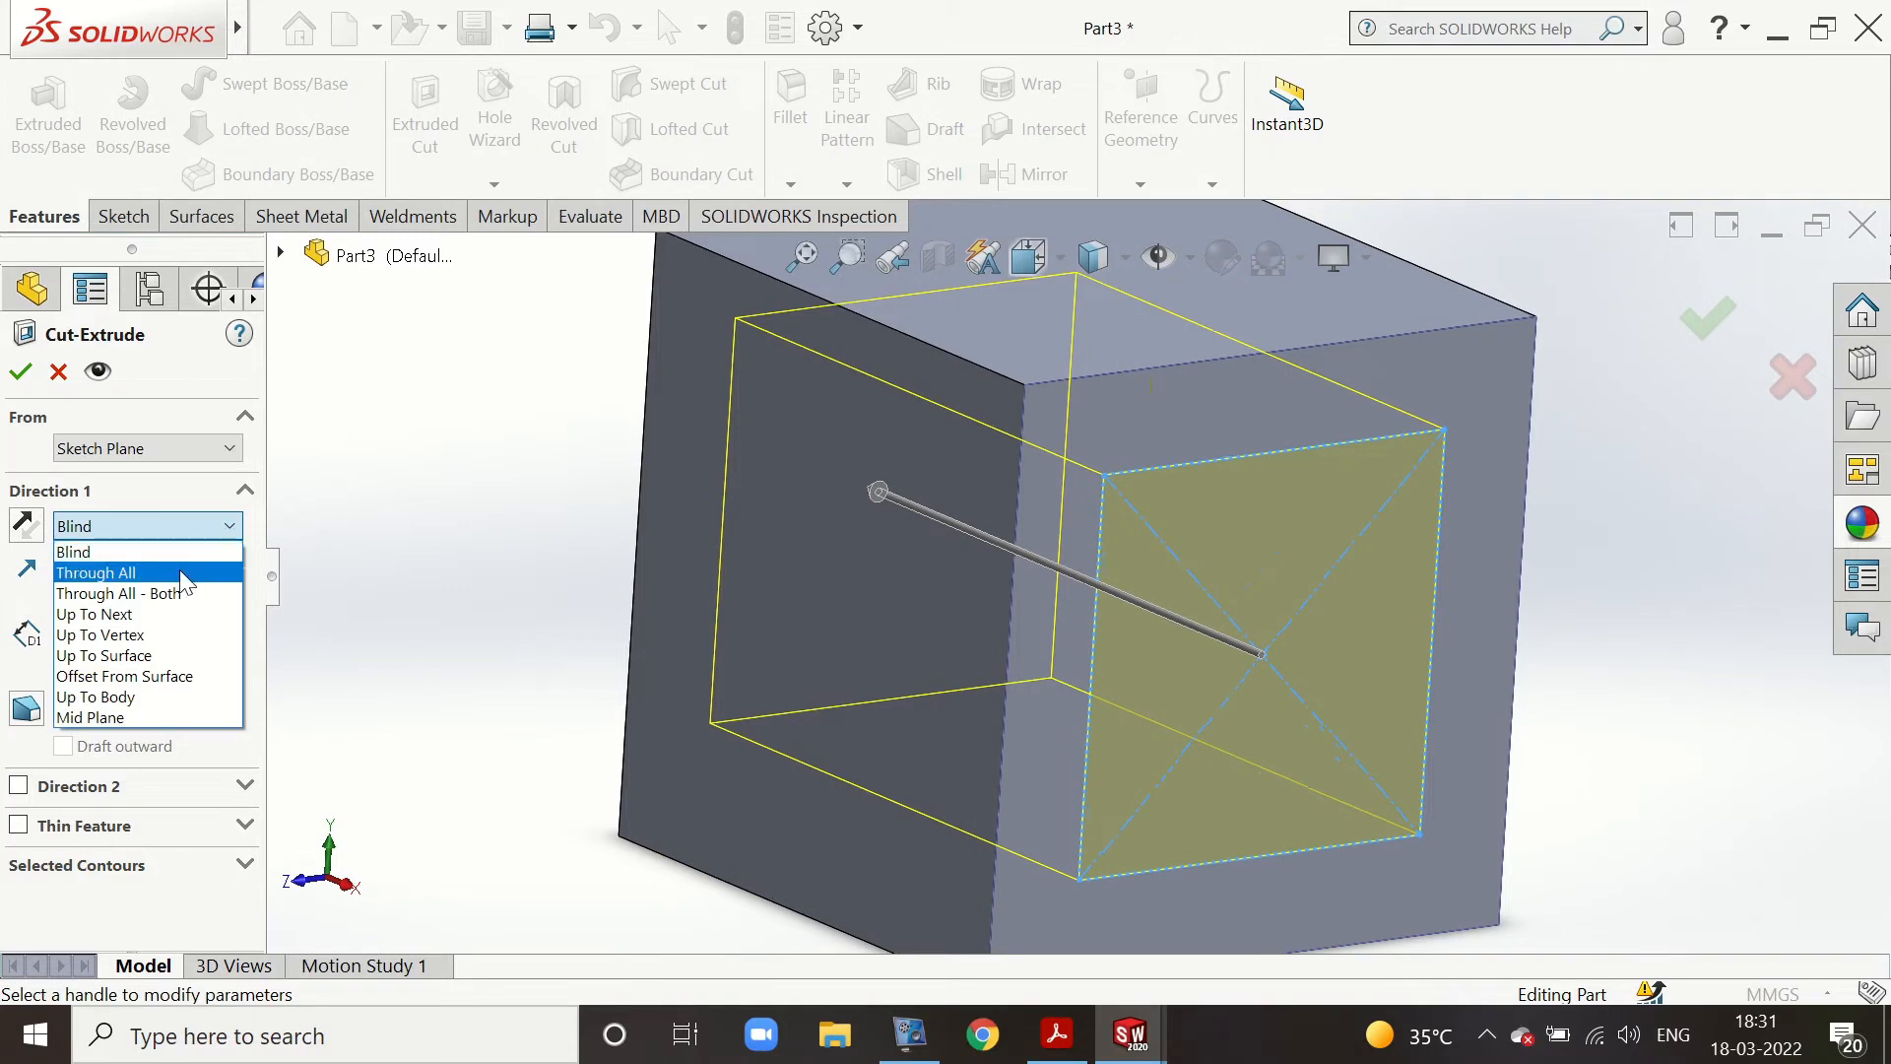
click(179, 569)
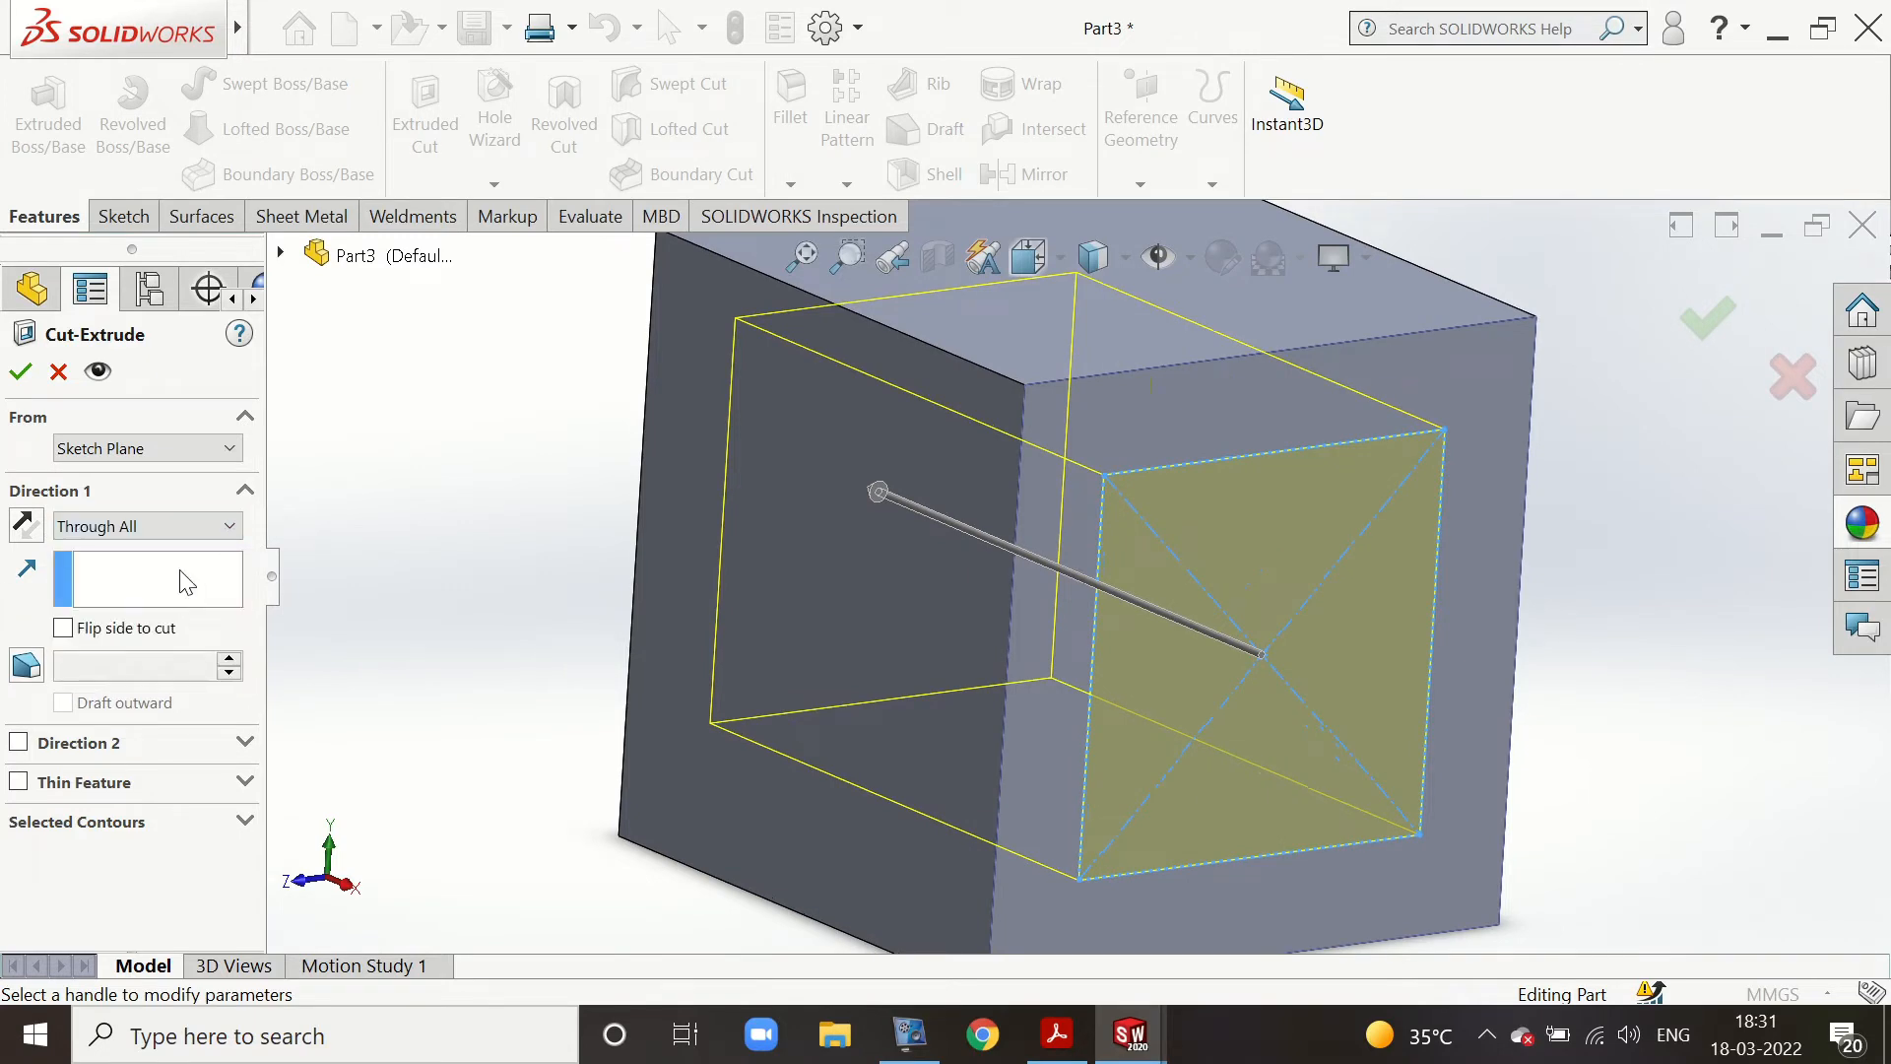
click(22, 373)
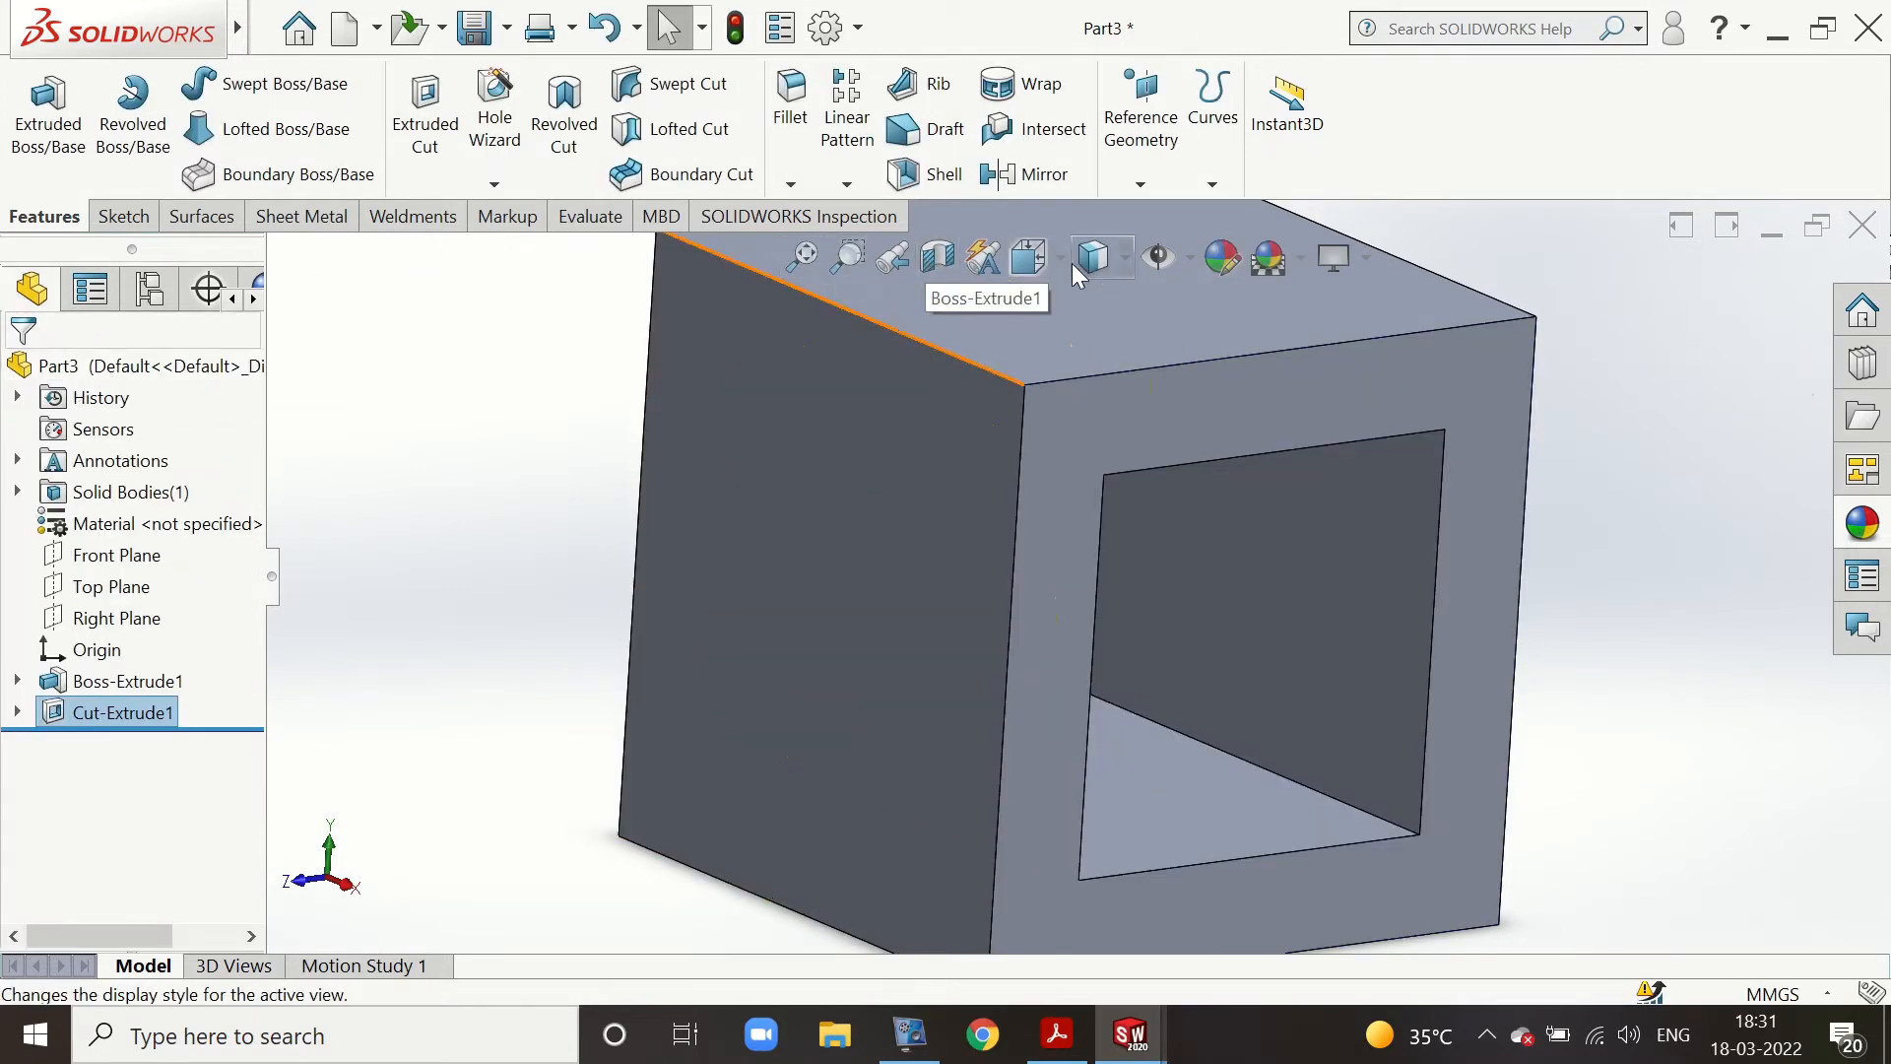
Start a new sketch on the cube's solid front face and view that face straight on
middle_drag(1511, 785, 1318, 562)
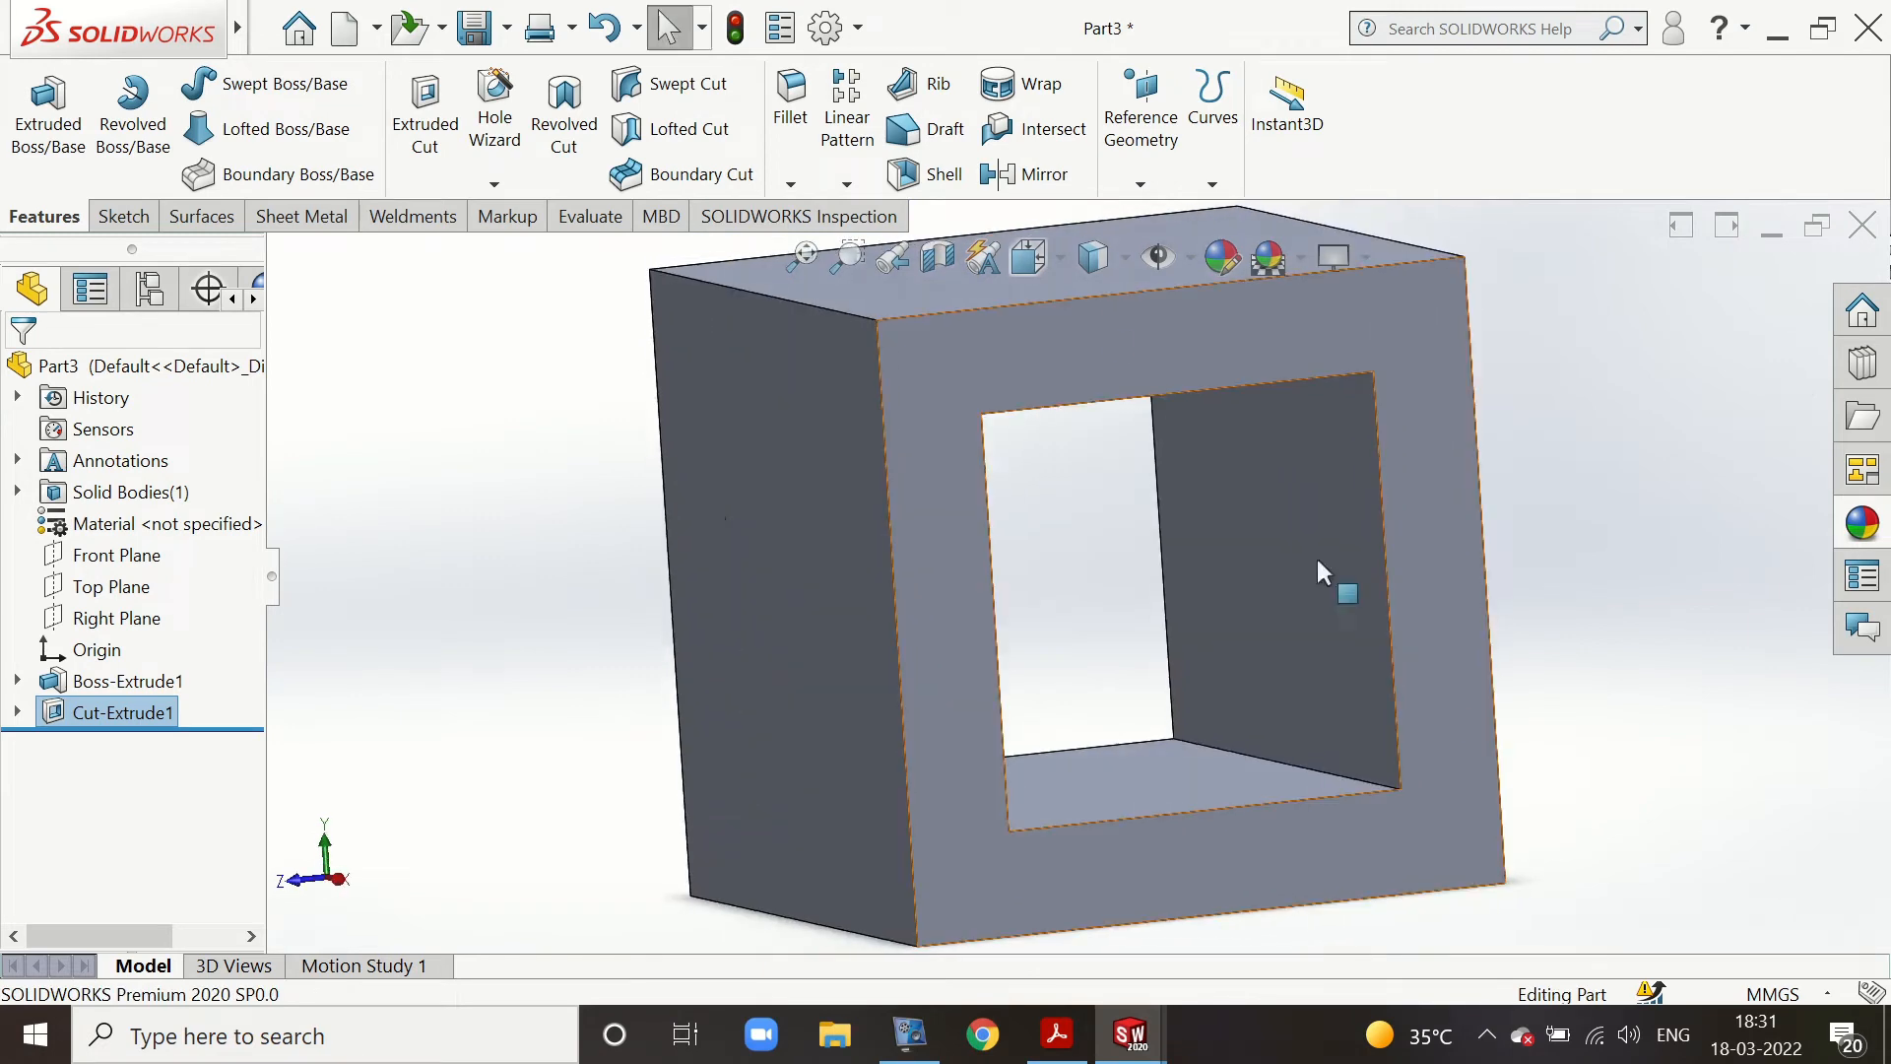
click(1054, 263)
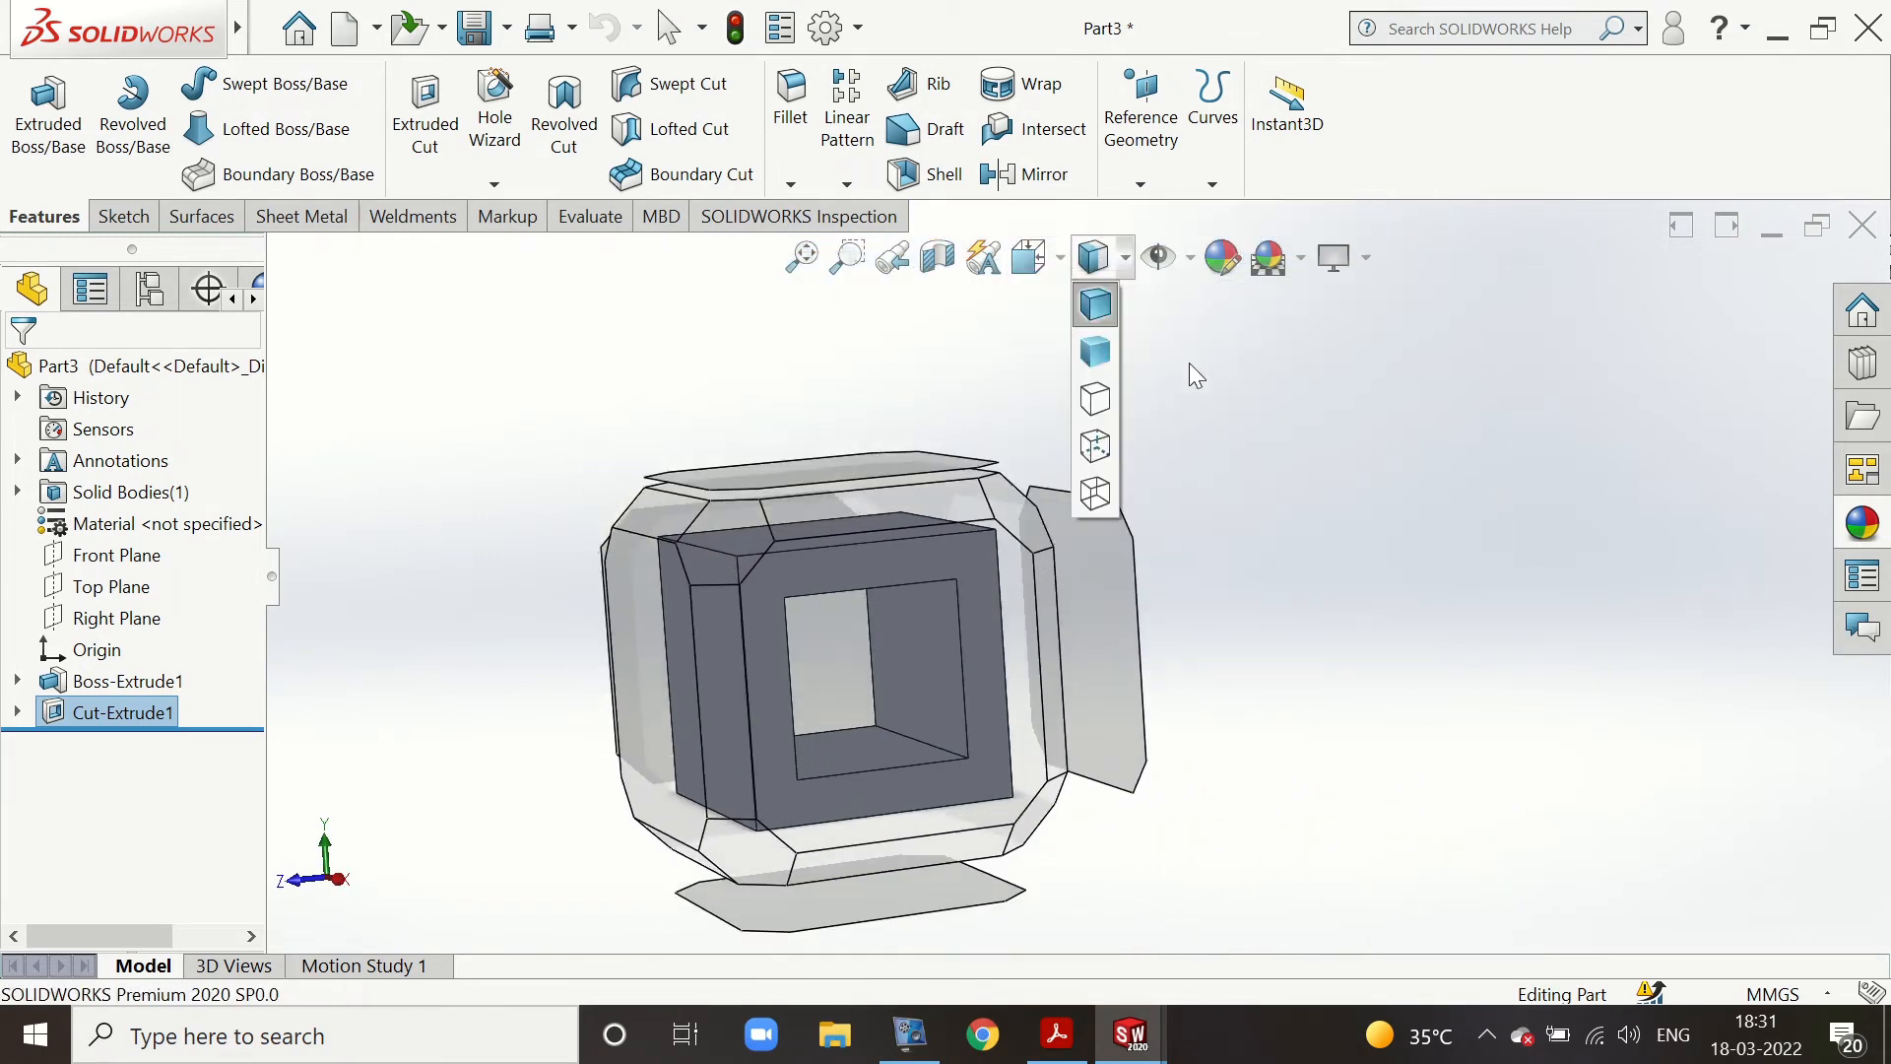
click(1061, 258)
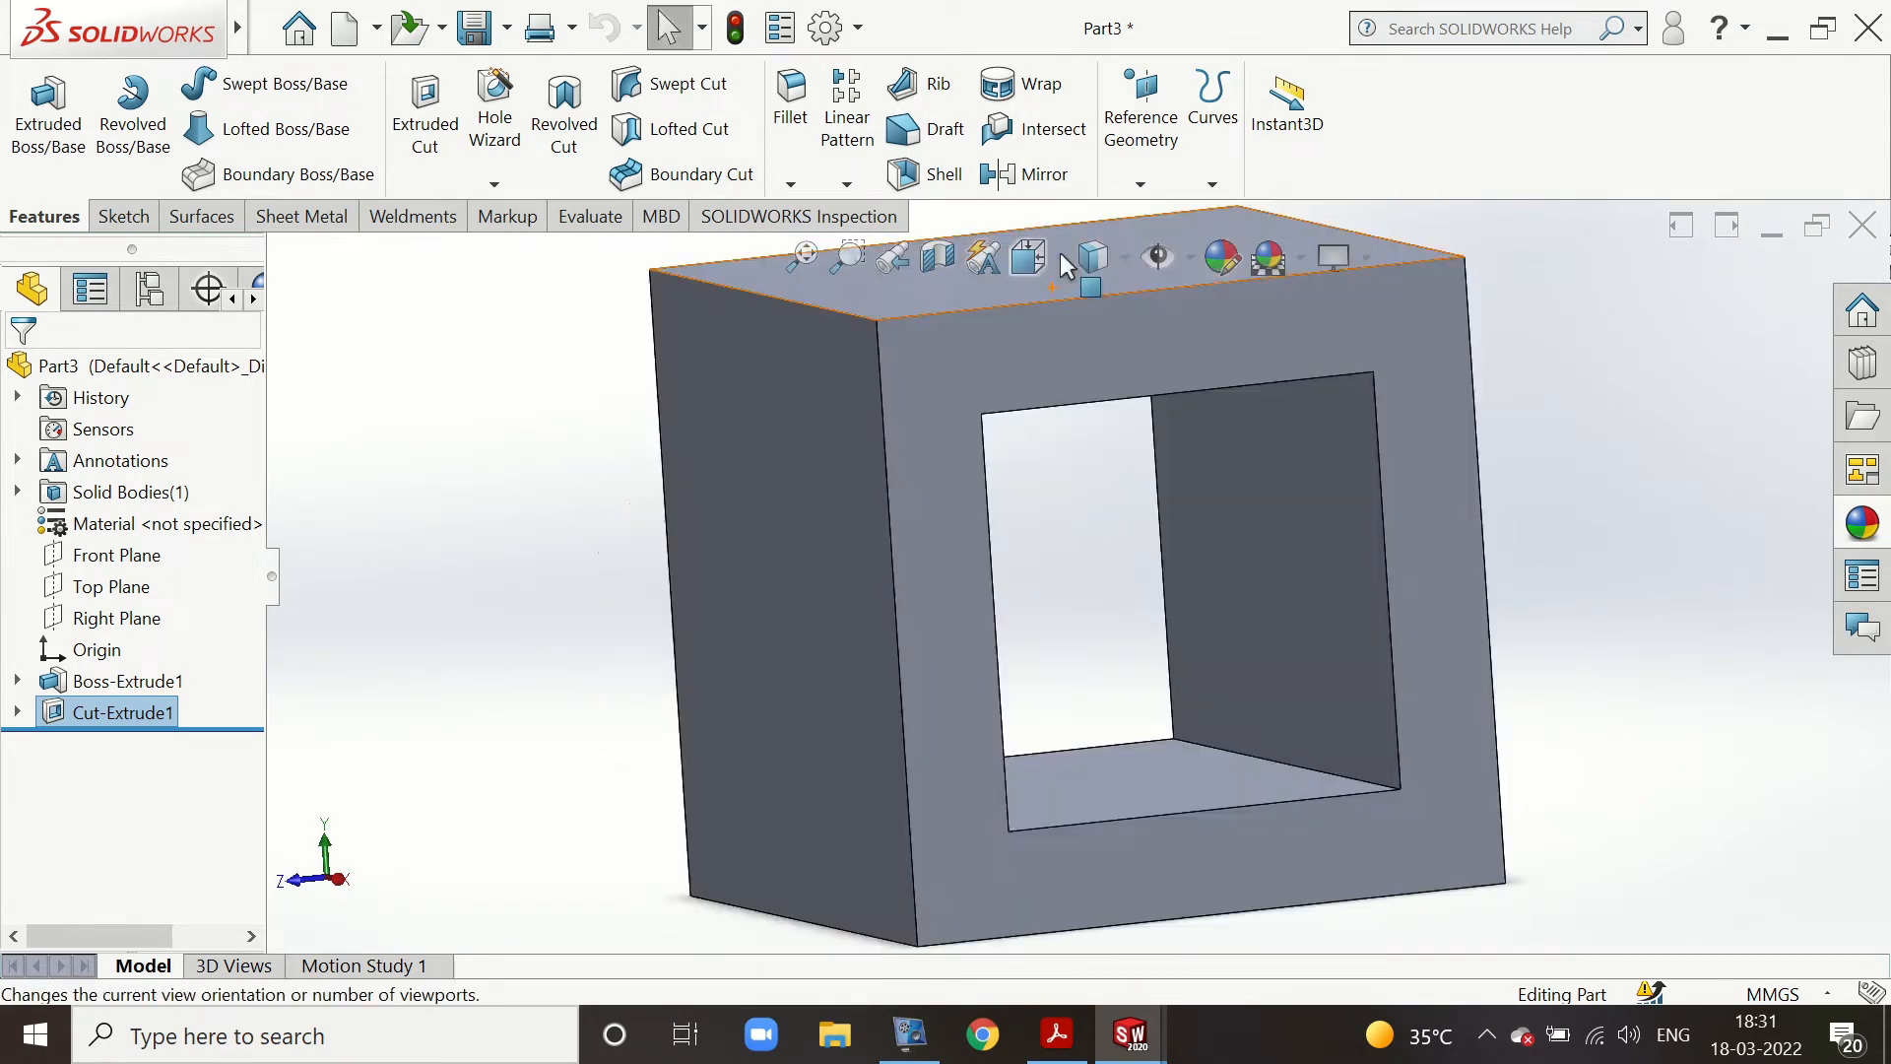
click(1060, 262)
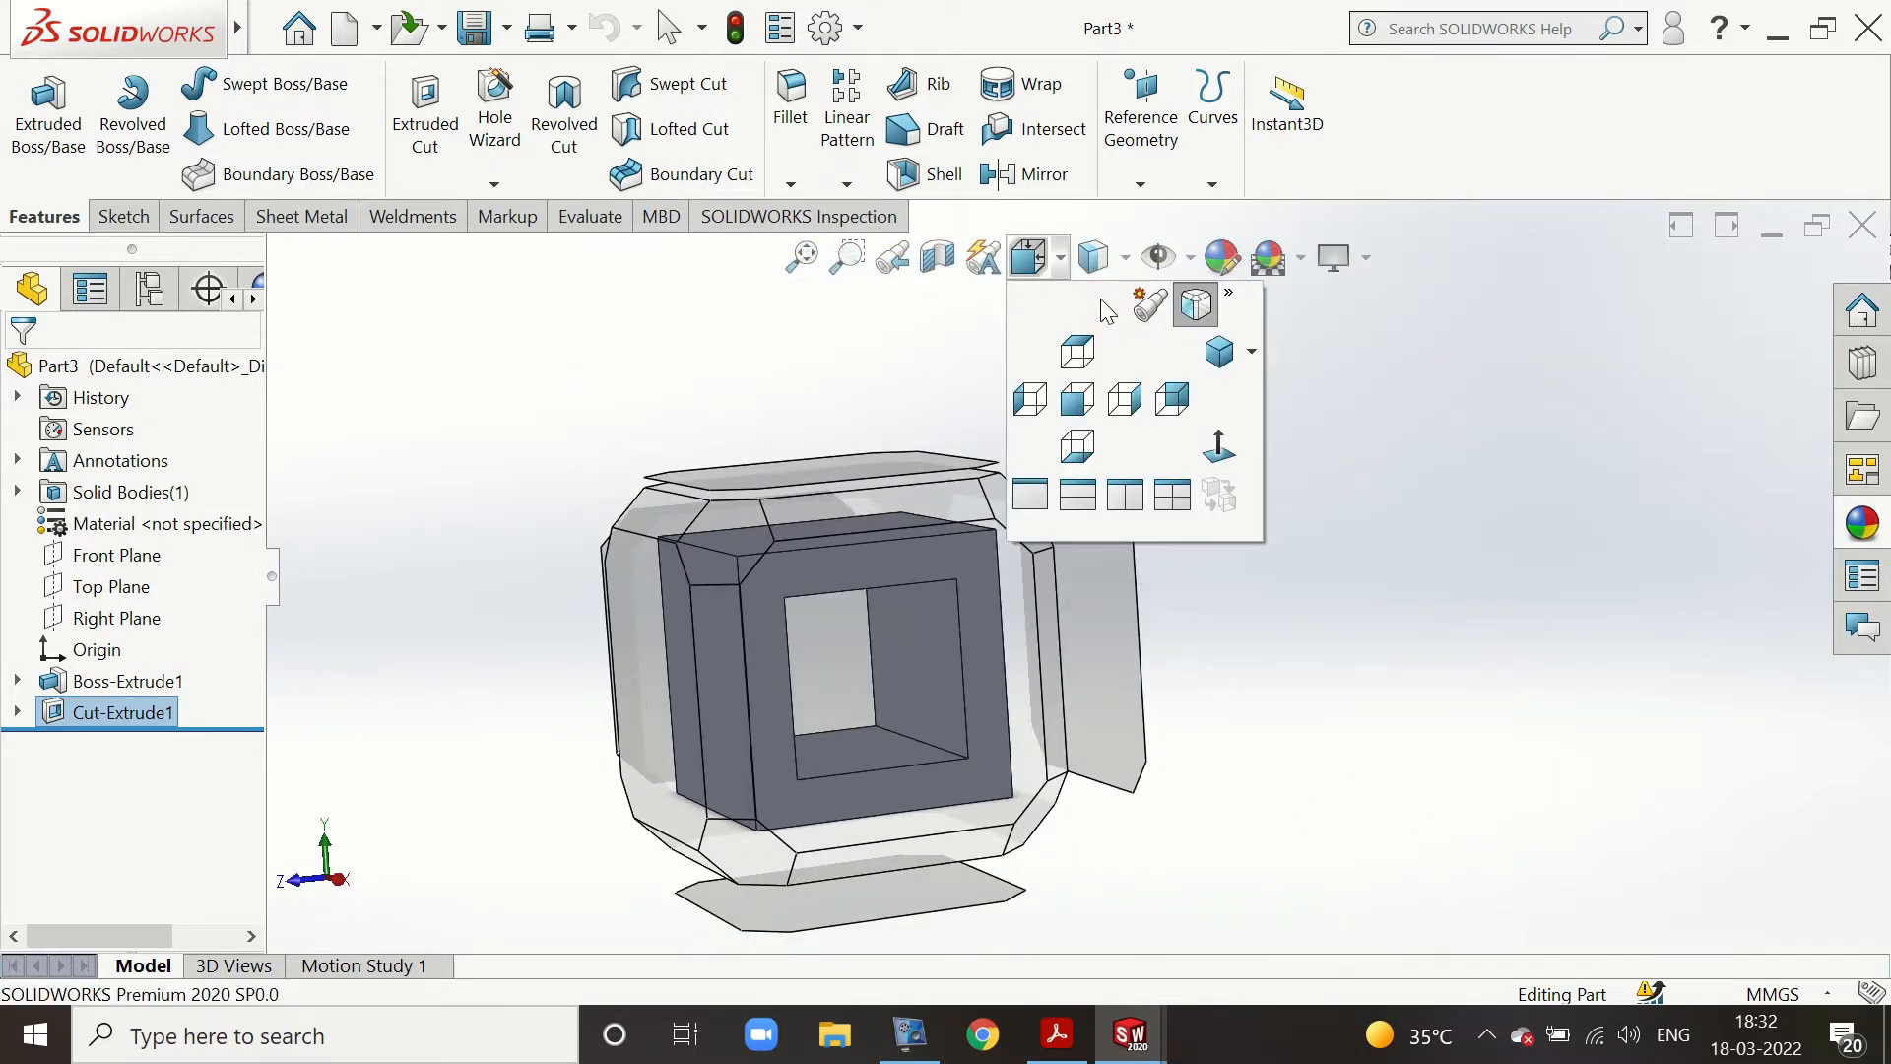
click(1218, 353)
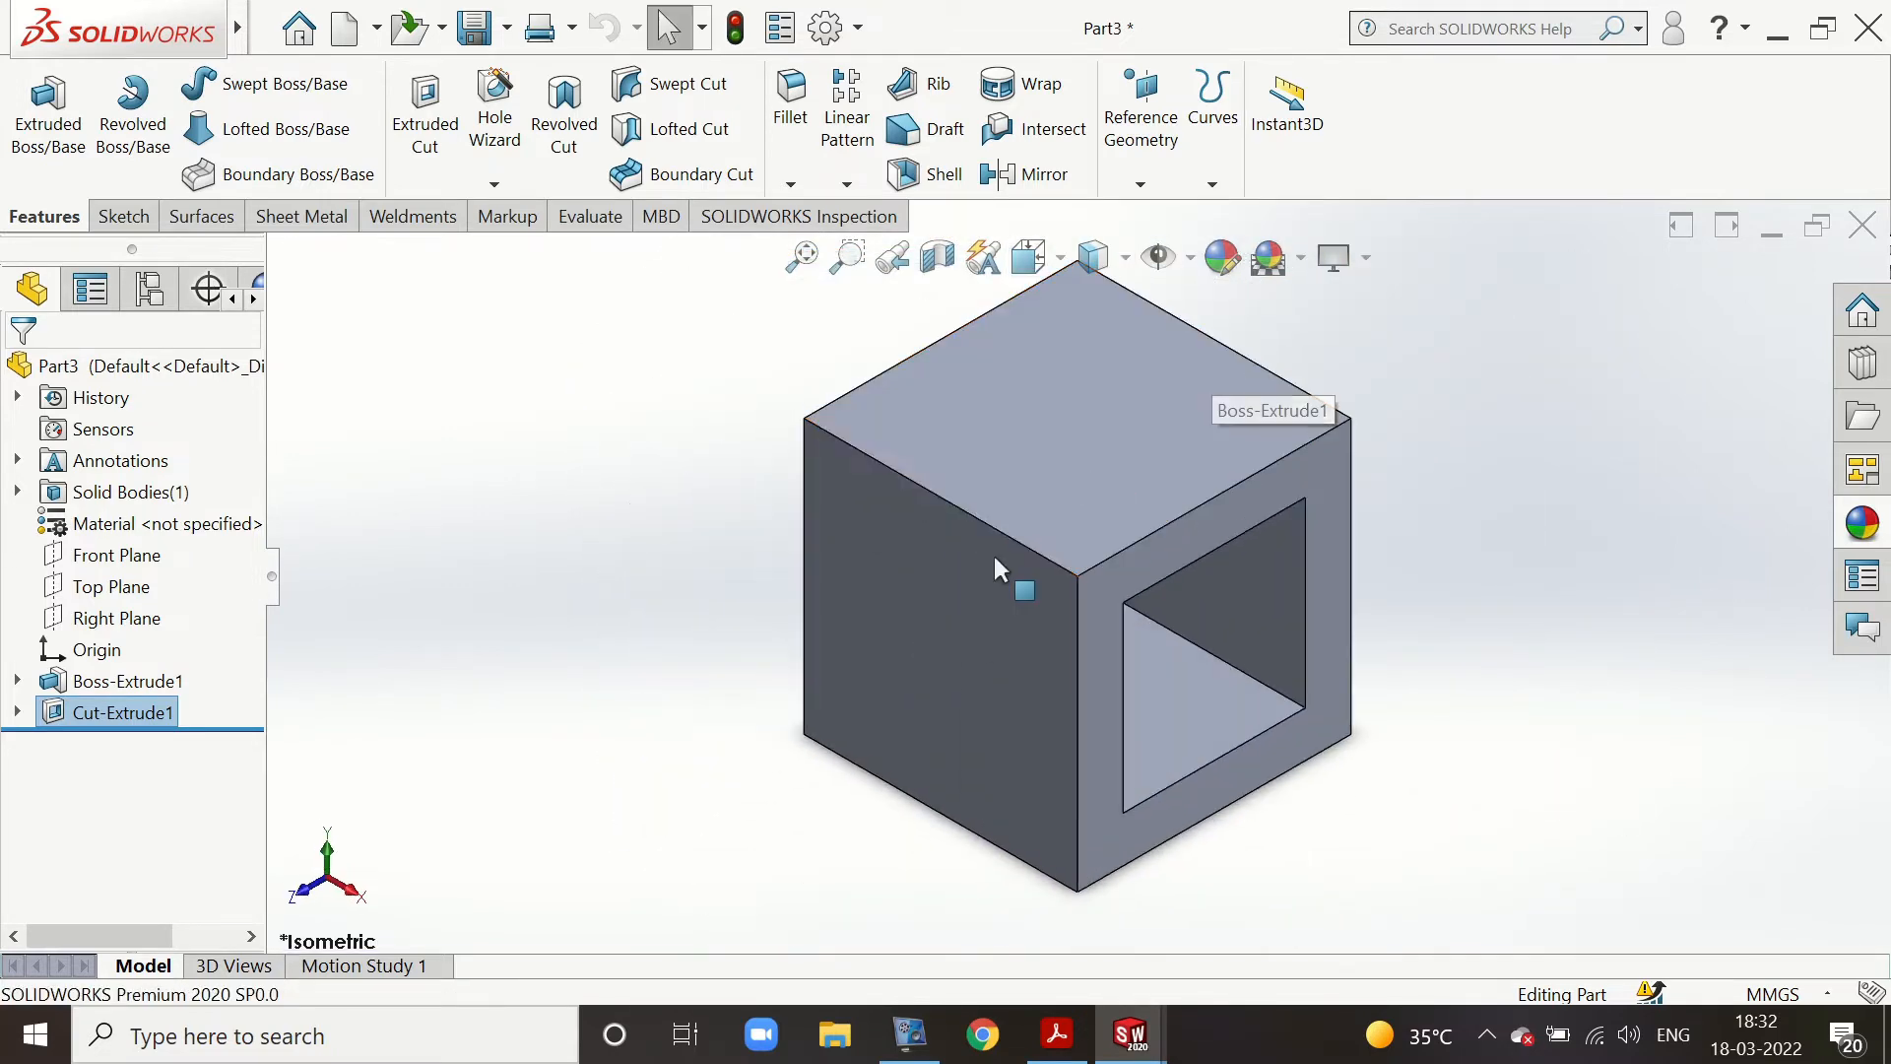
click(985, 637)
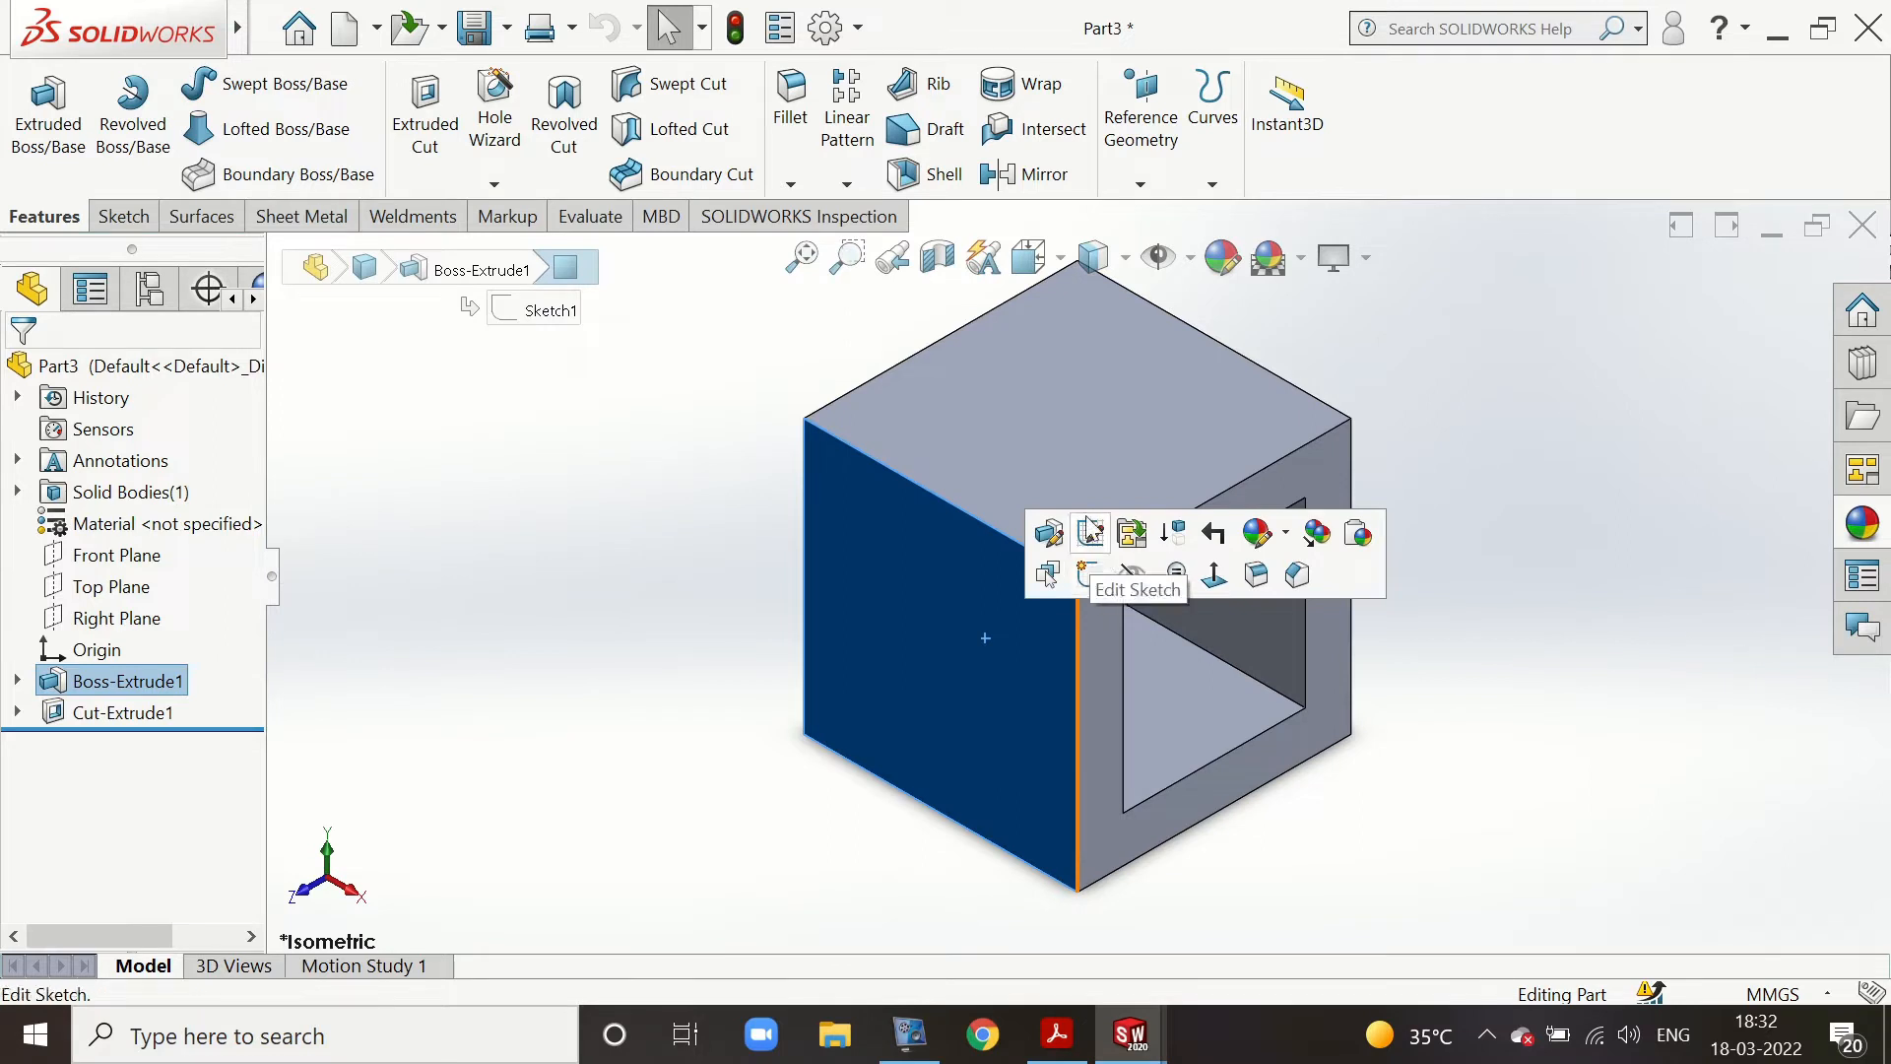
click(1089, 576)
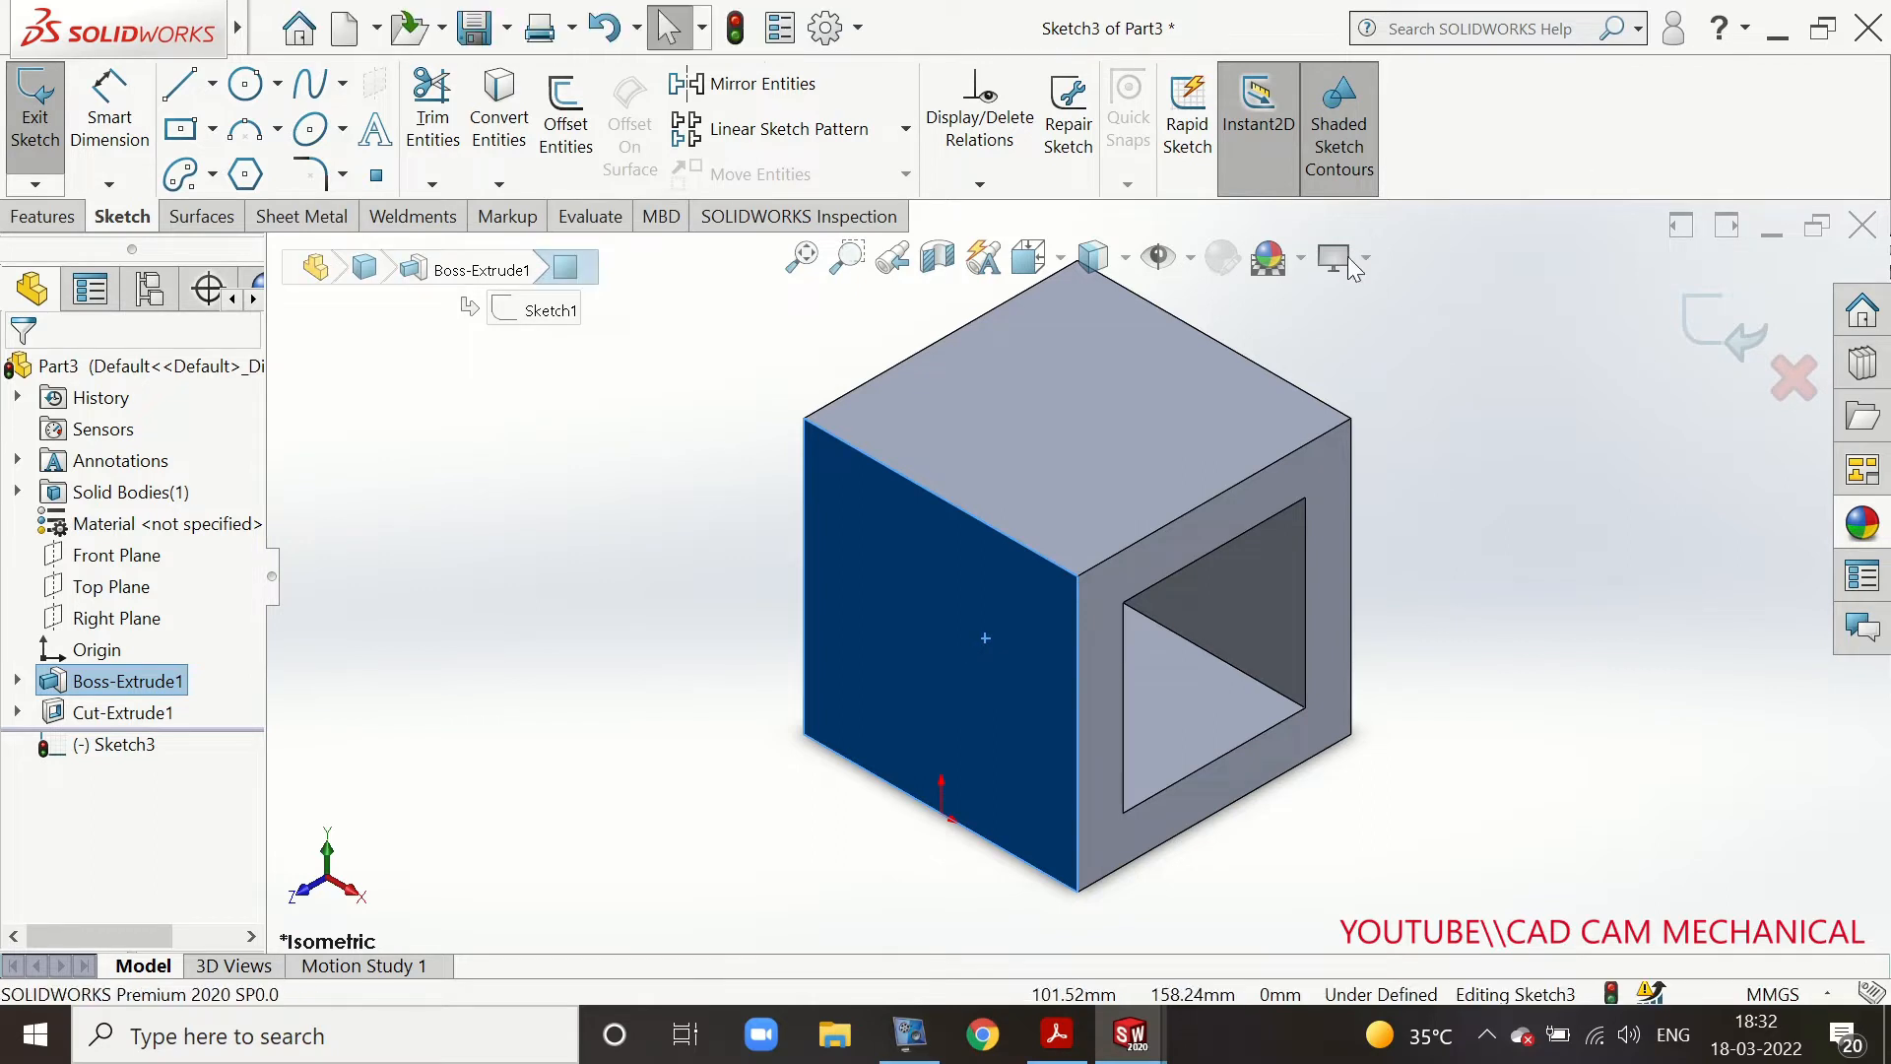
click(1063, 259)
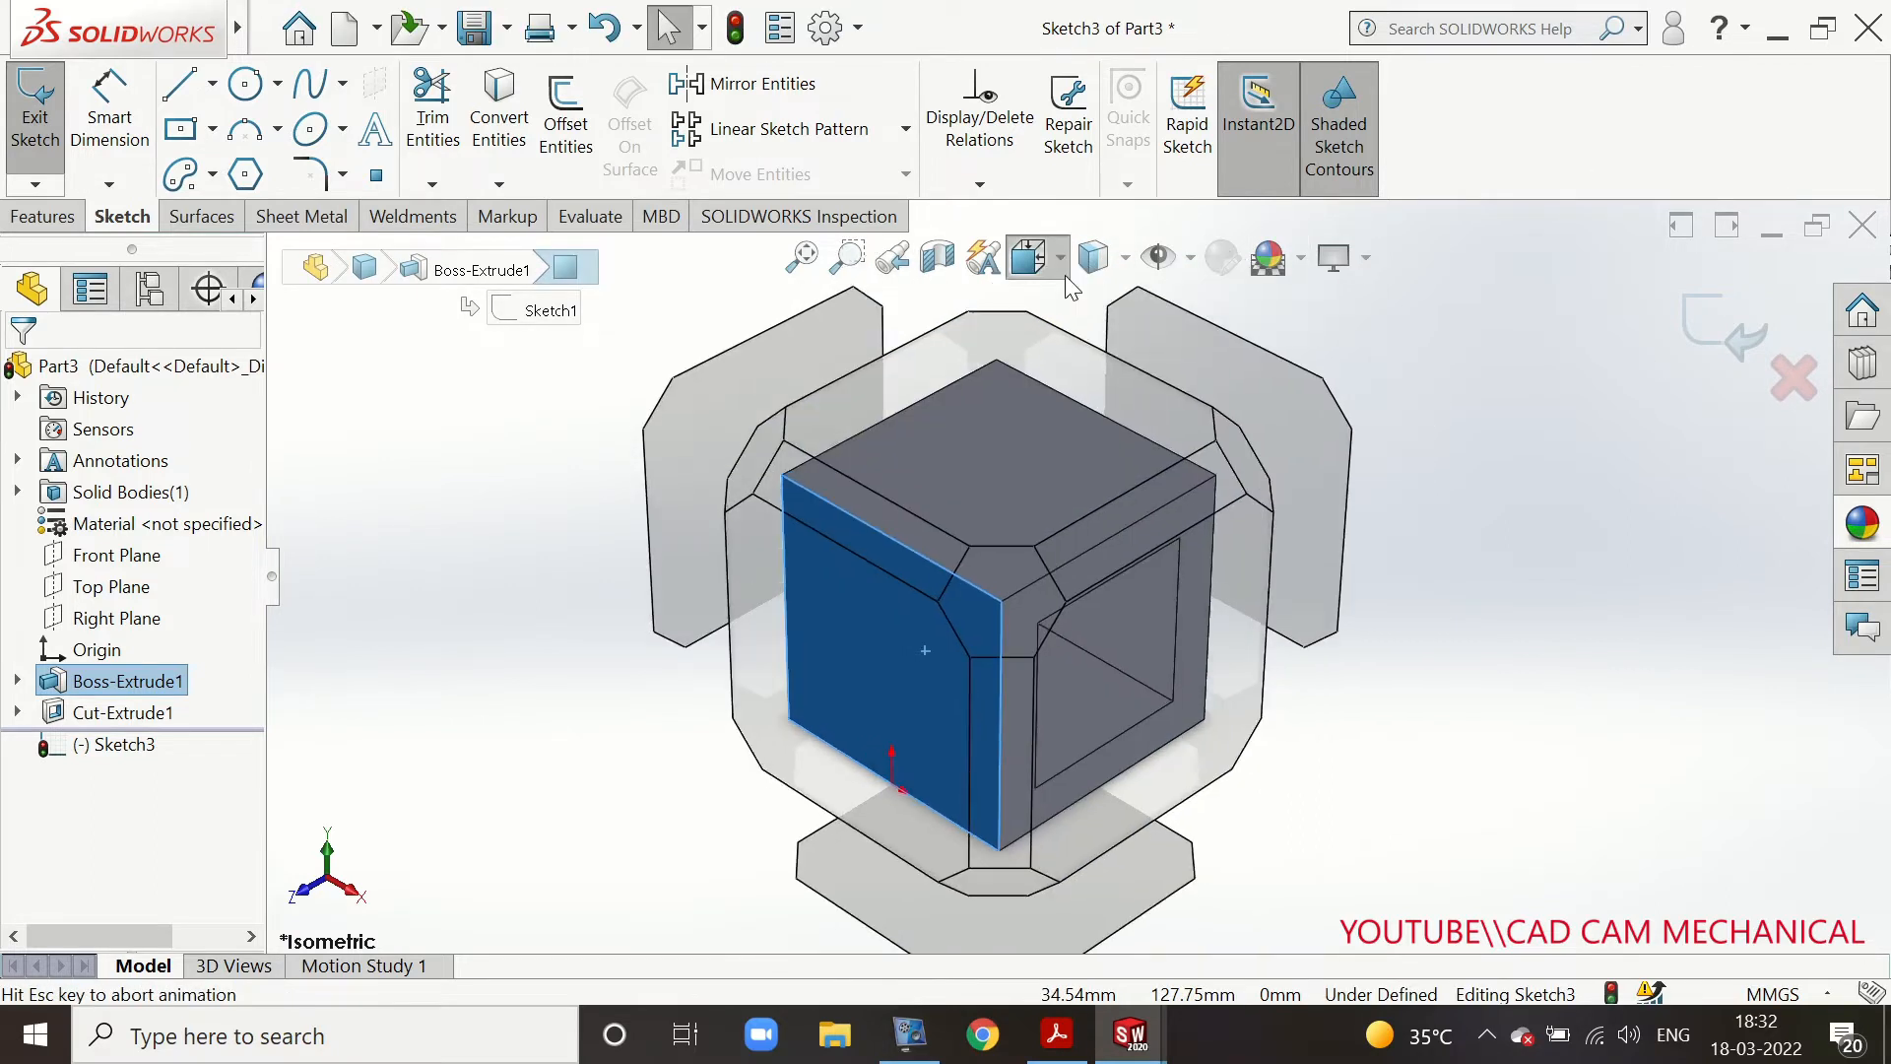
click(1220, 434)
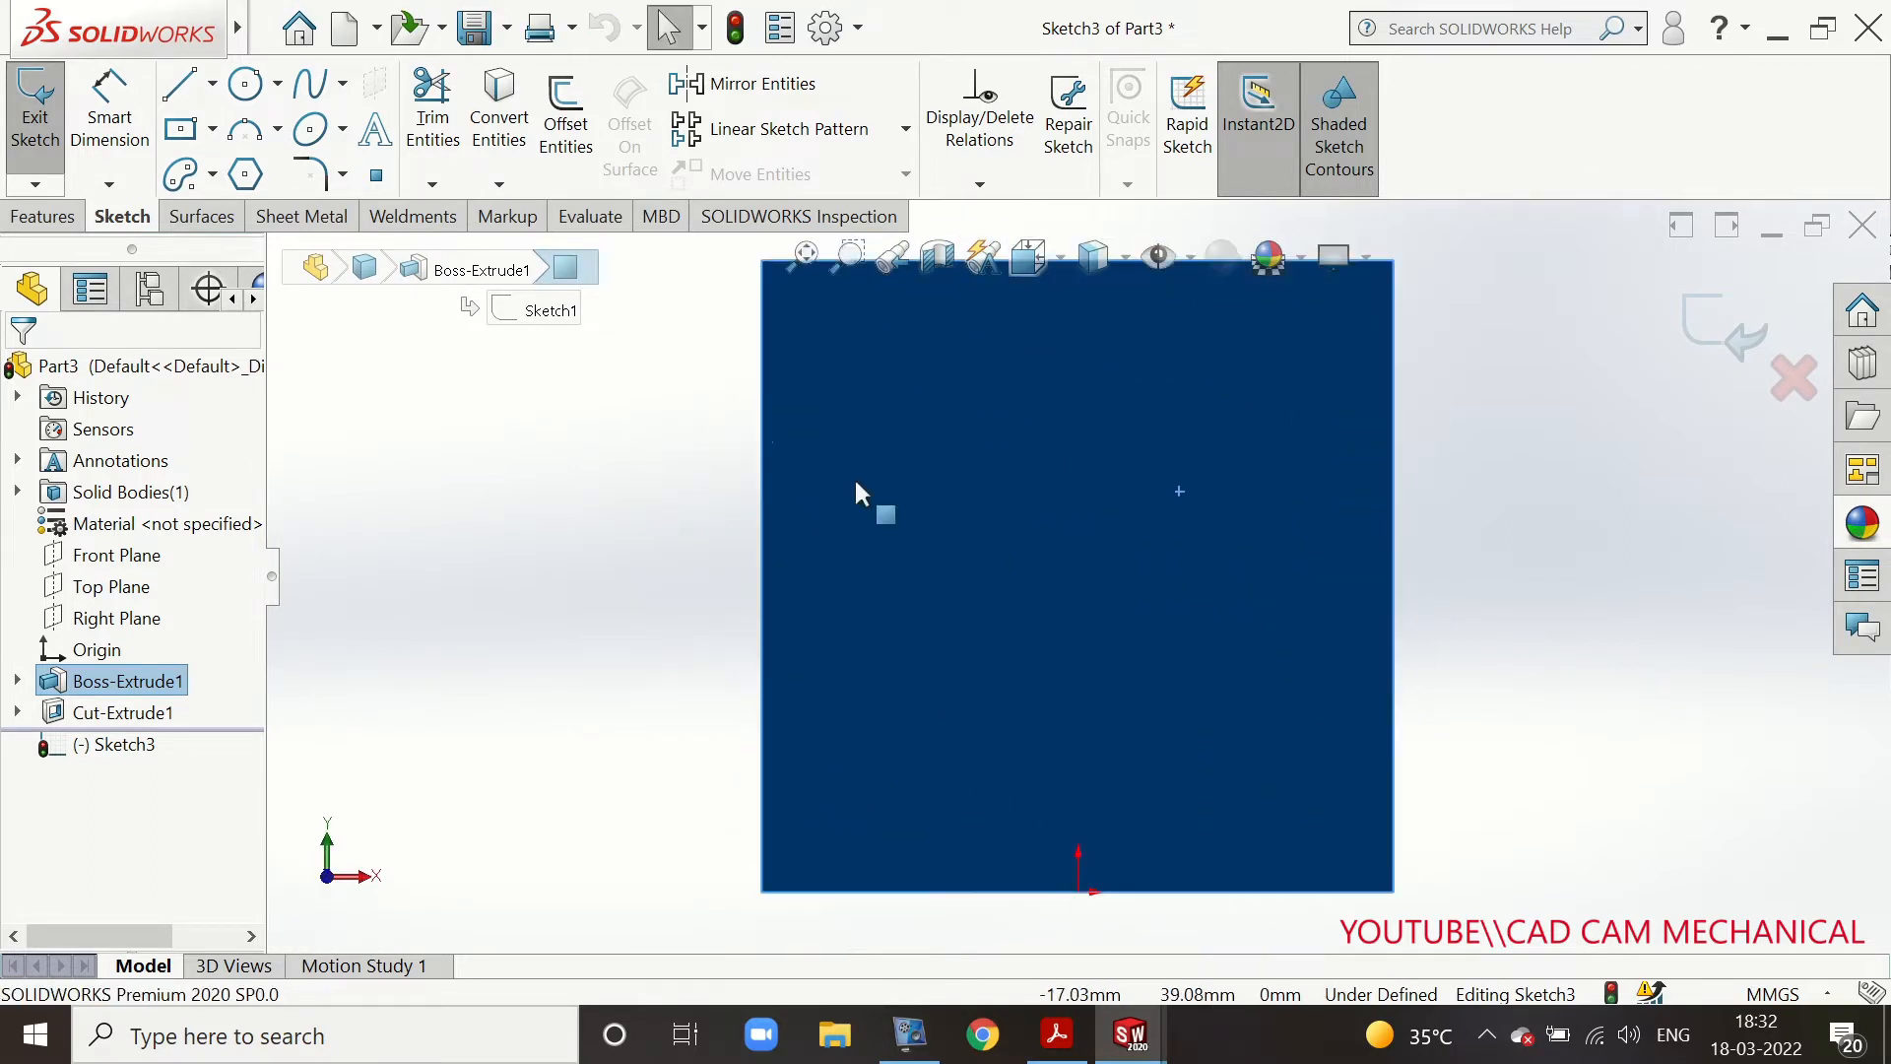
Sketch a center rectangle about 30.9 mm wide and 30.1 mm high in the middle of the front face
click(212, 131)
click(276, 203)
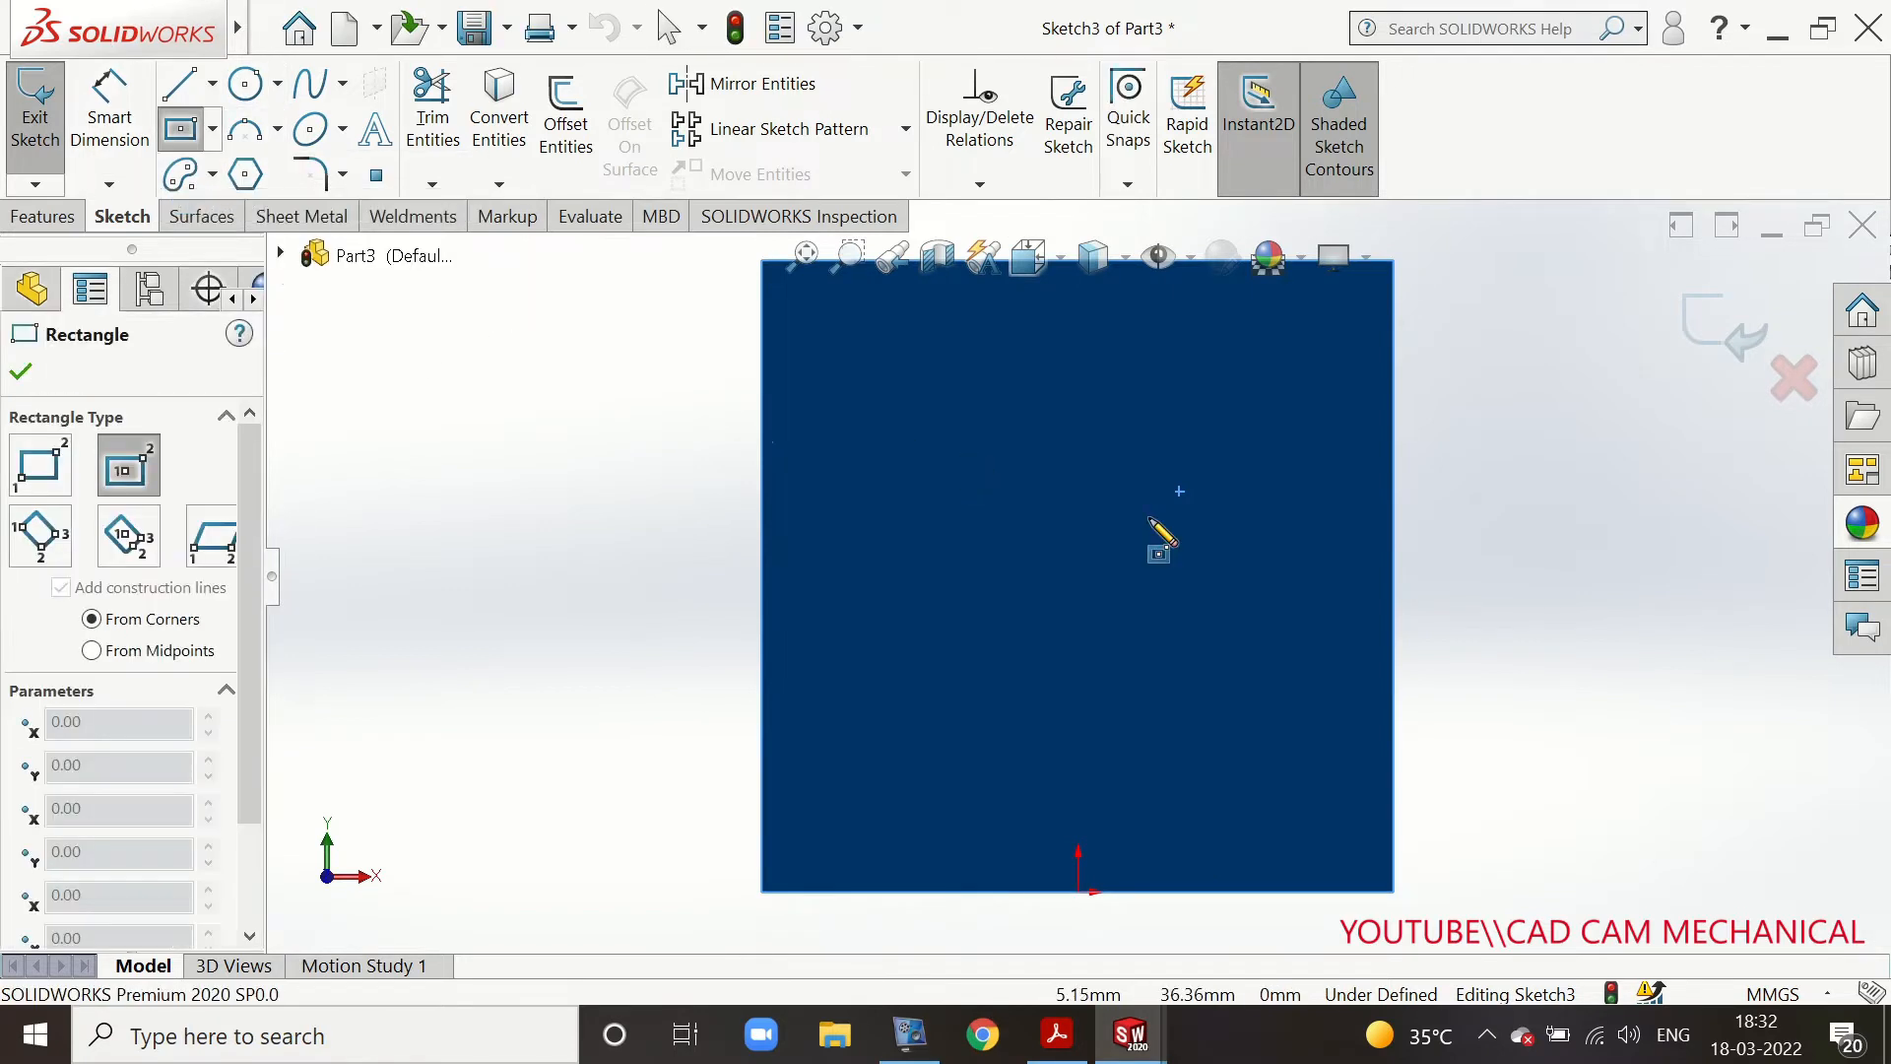
click(1078, 569)
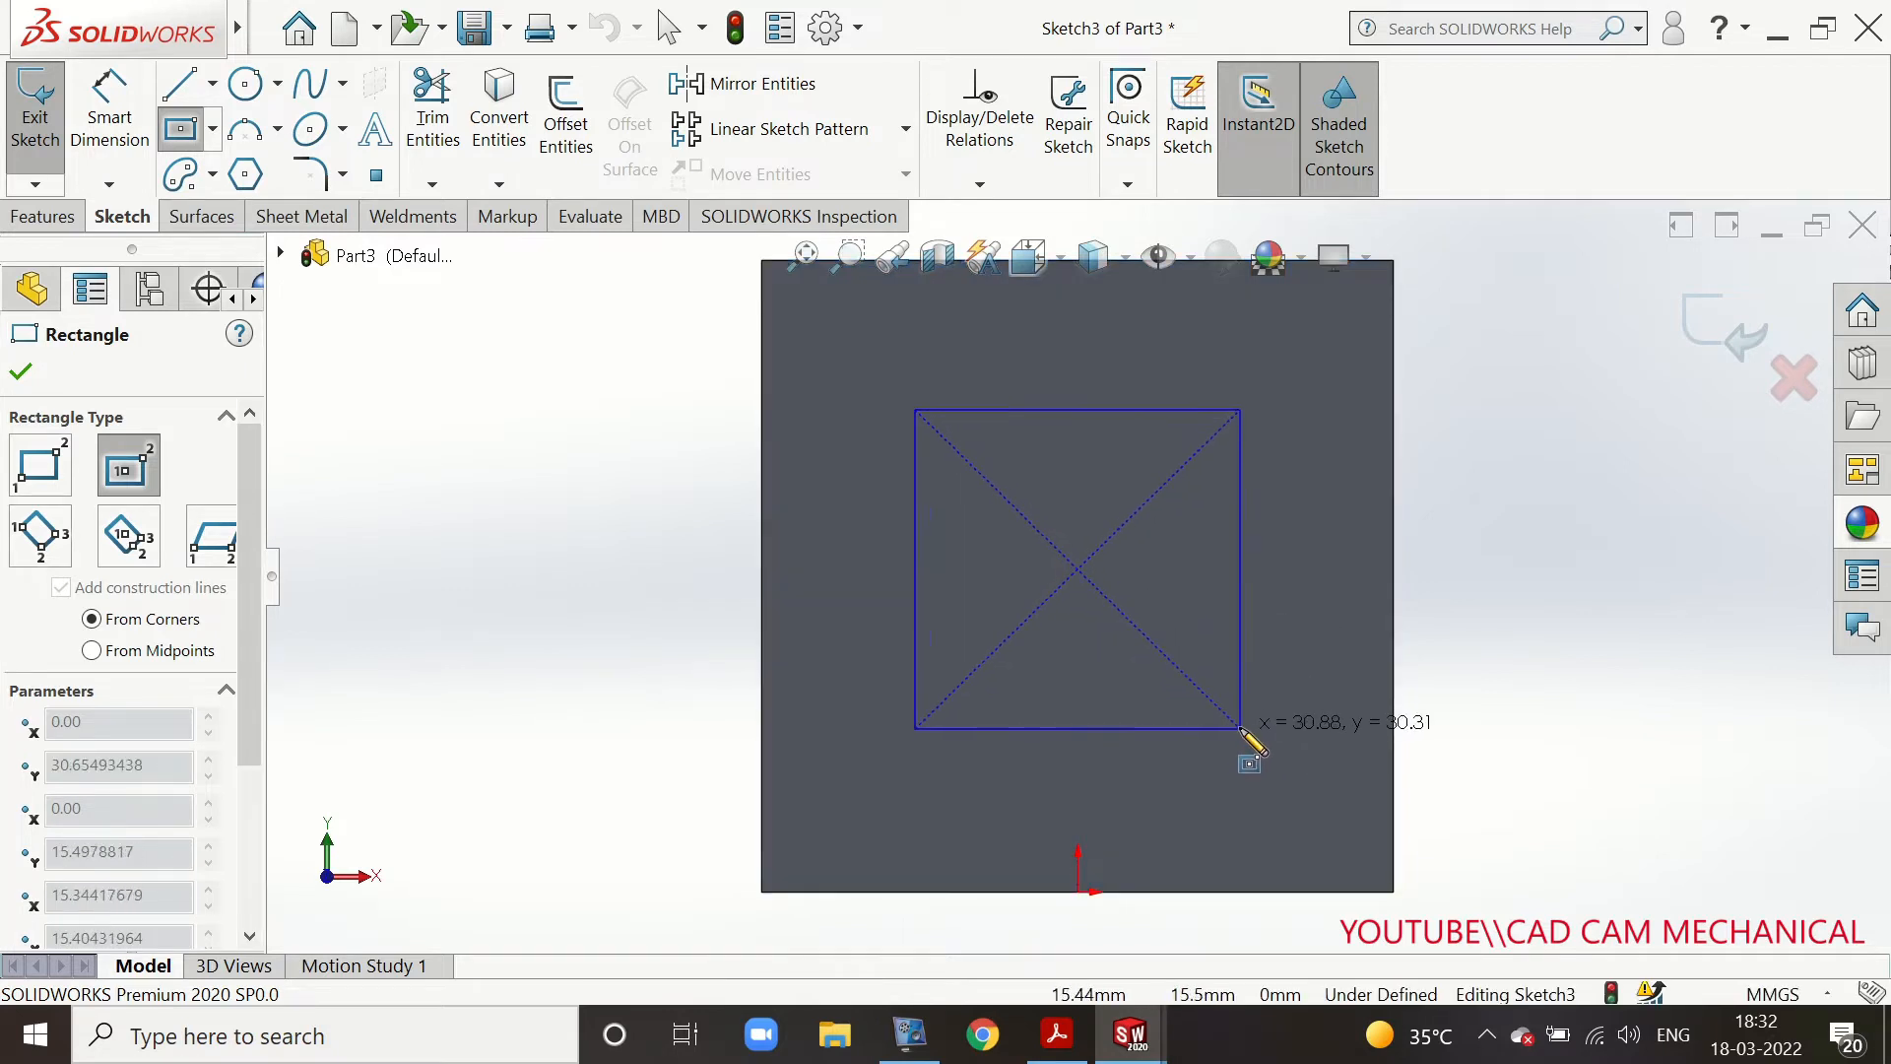
click(1241, 729)
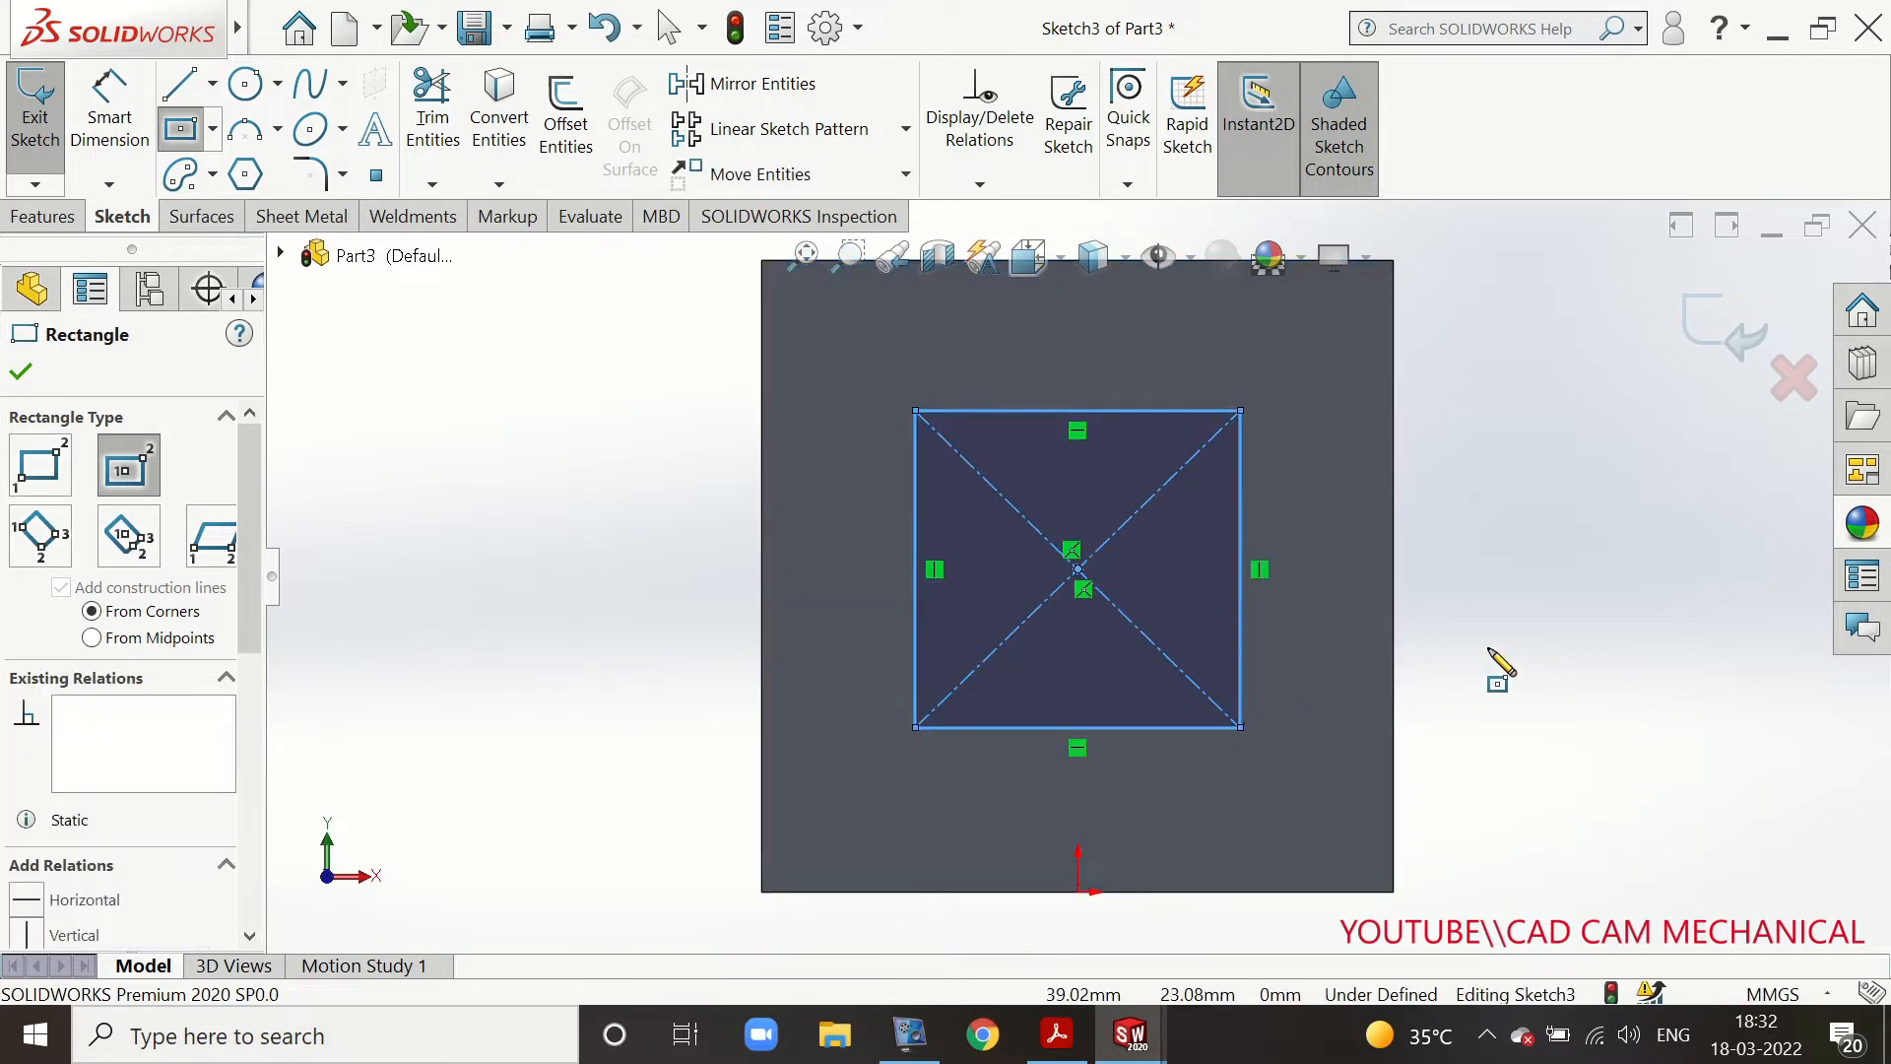
Dimension the rectangle on the front face to 40 mm high and 40 mm wide
click(134, 113)
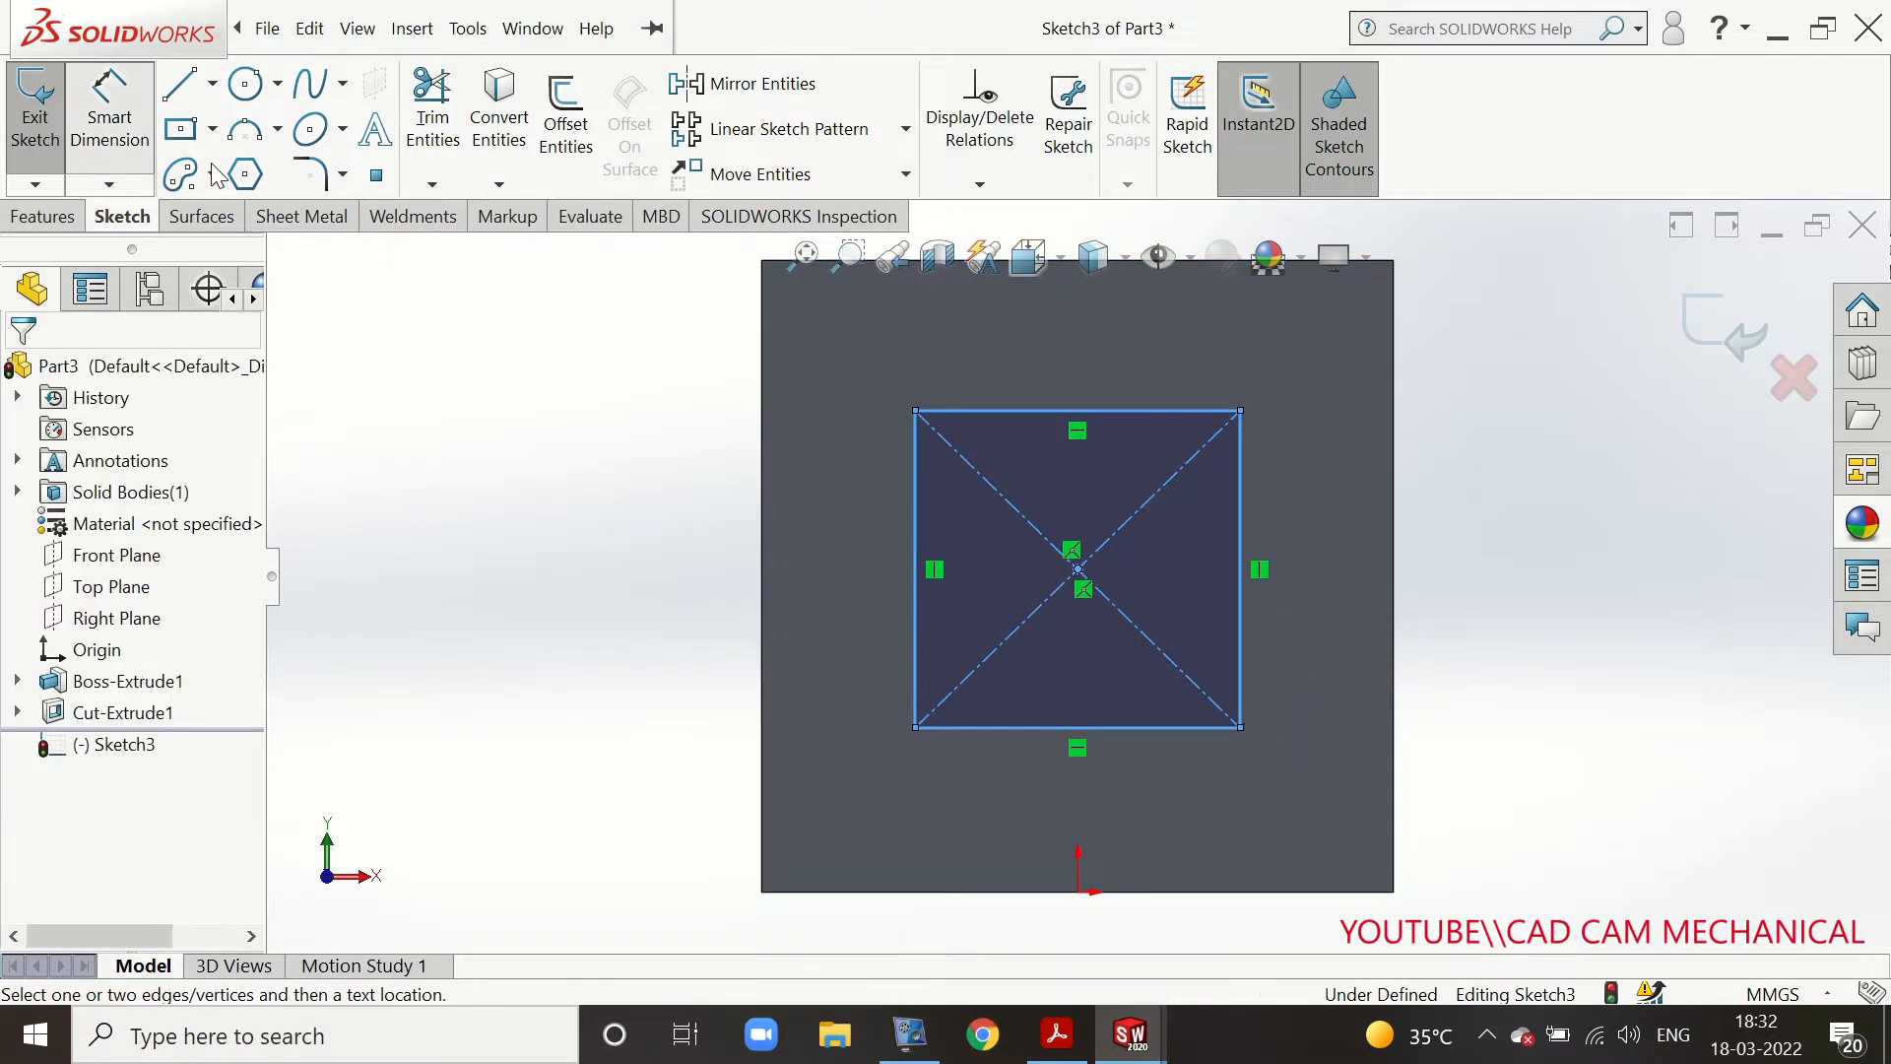
click(910, 517)
click(594, 521)
text(40)
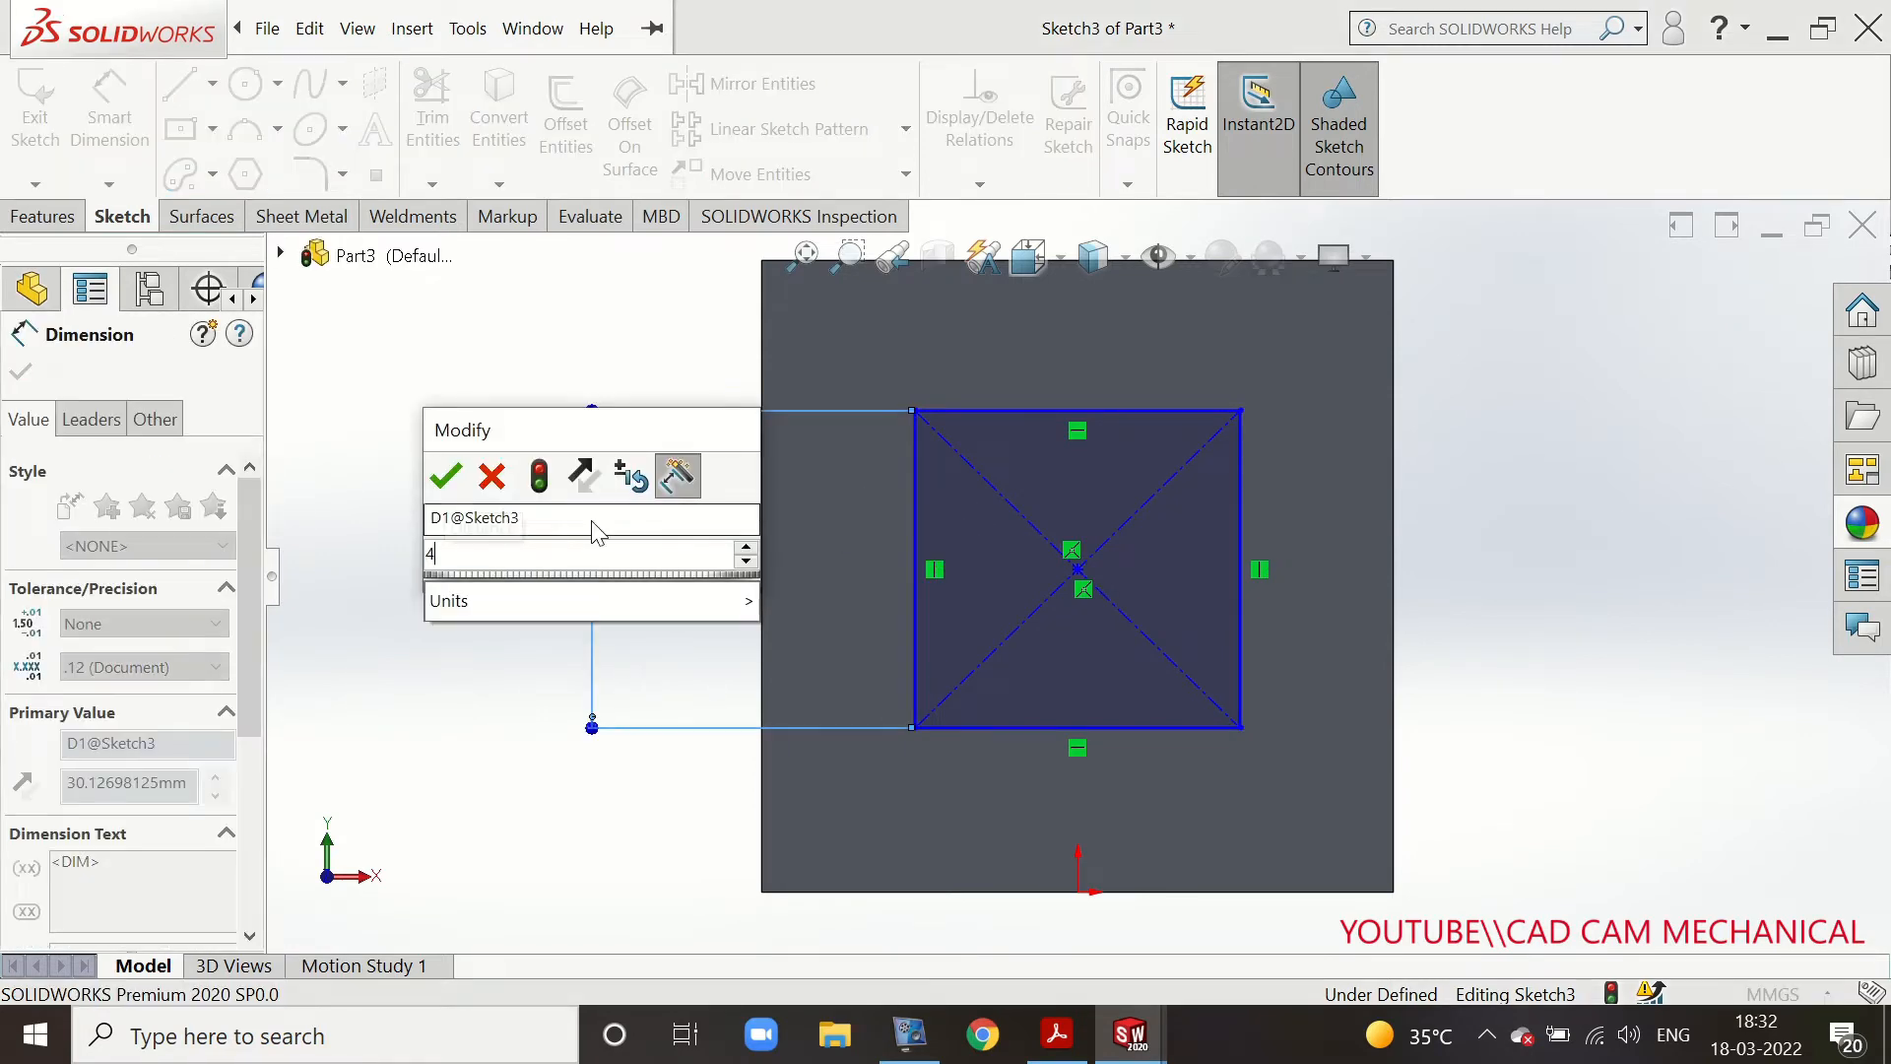
key(Return)
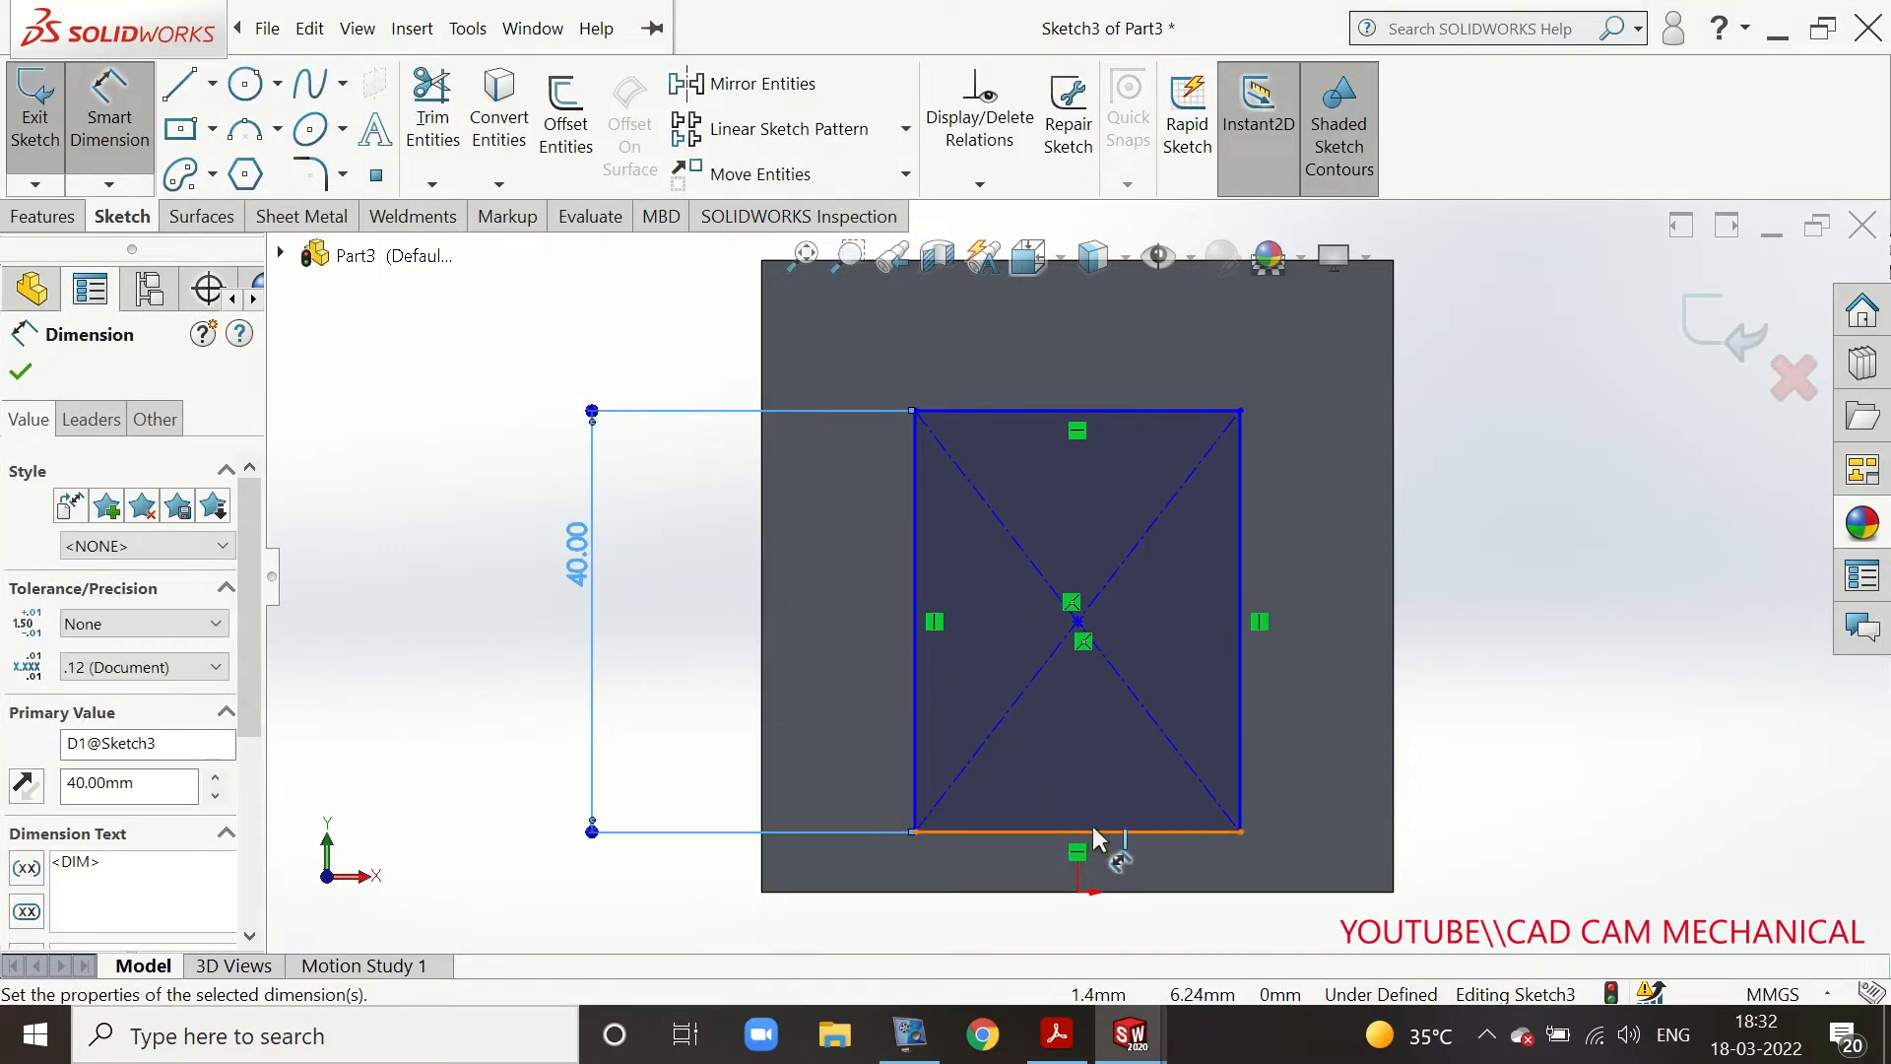
click(1131, 832)
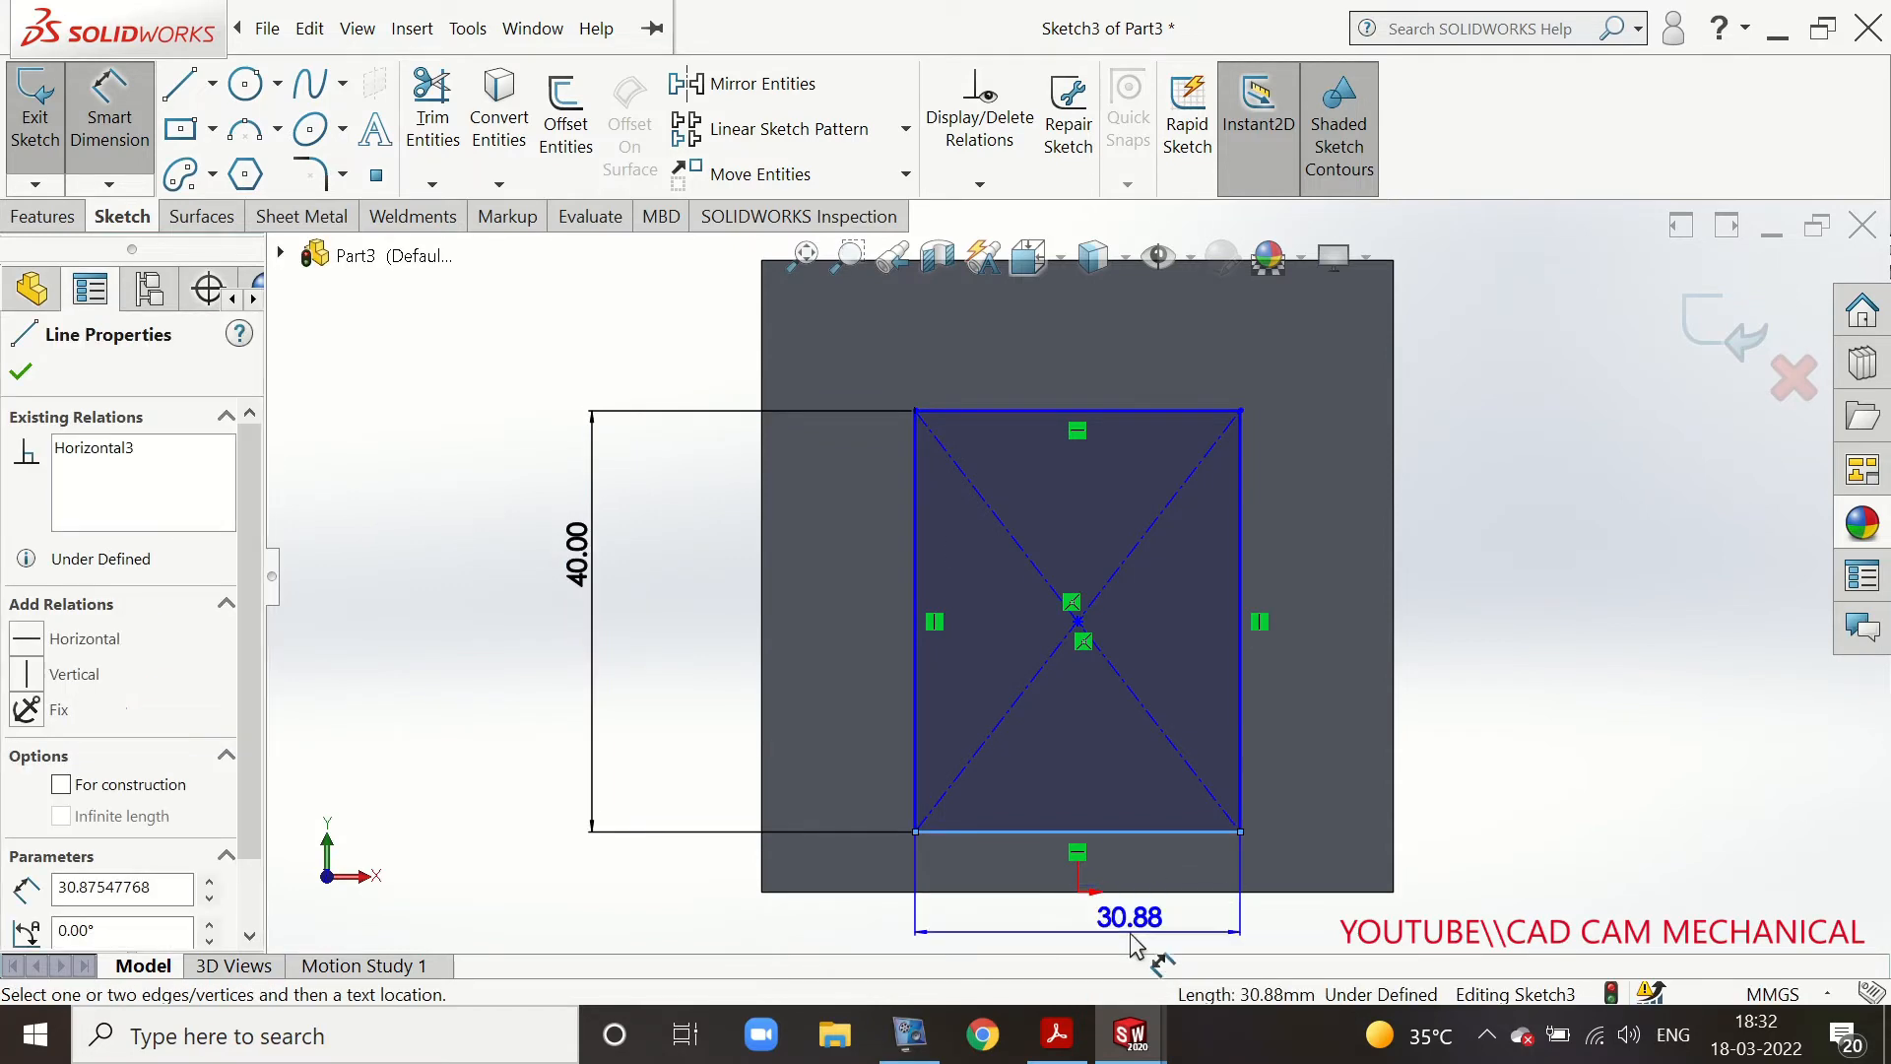
click(1133, 945)
text(40)
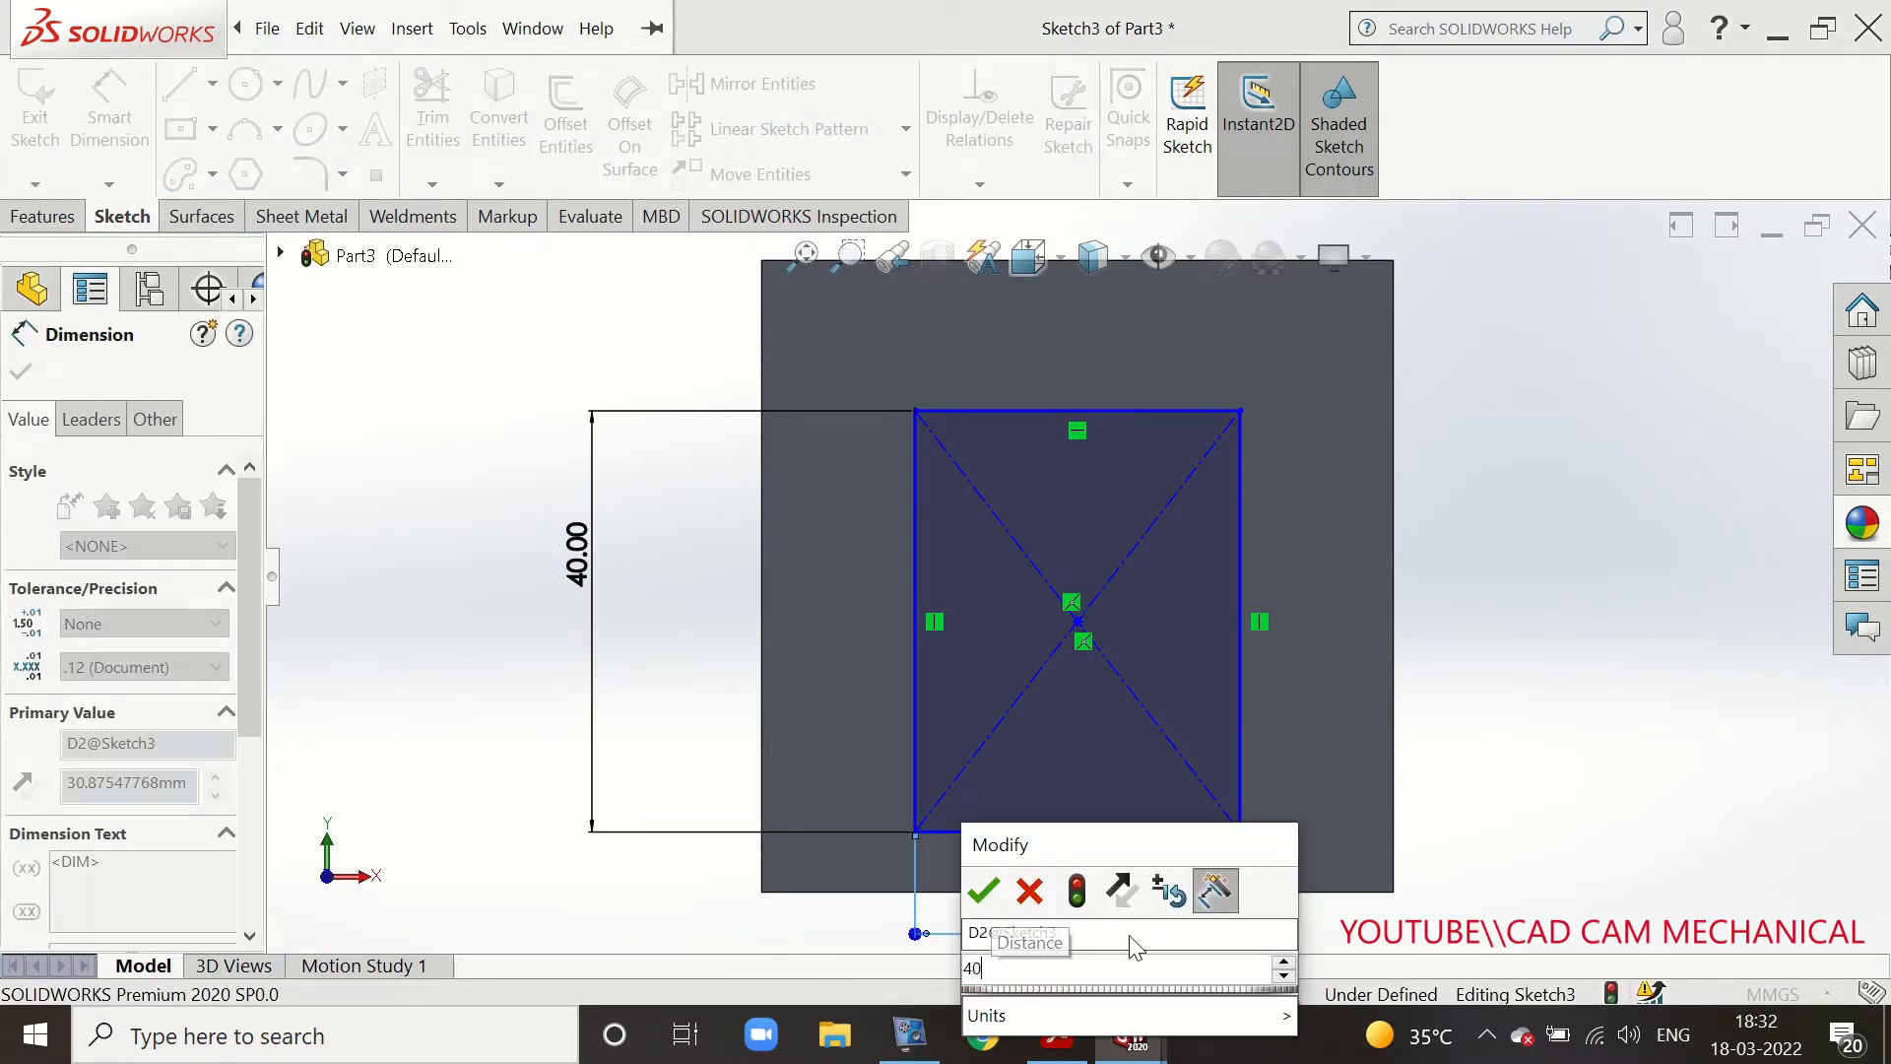
key(Return)
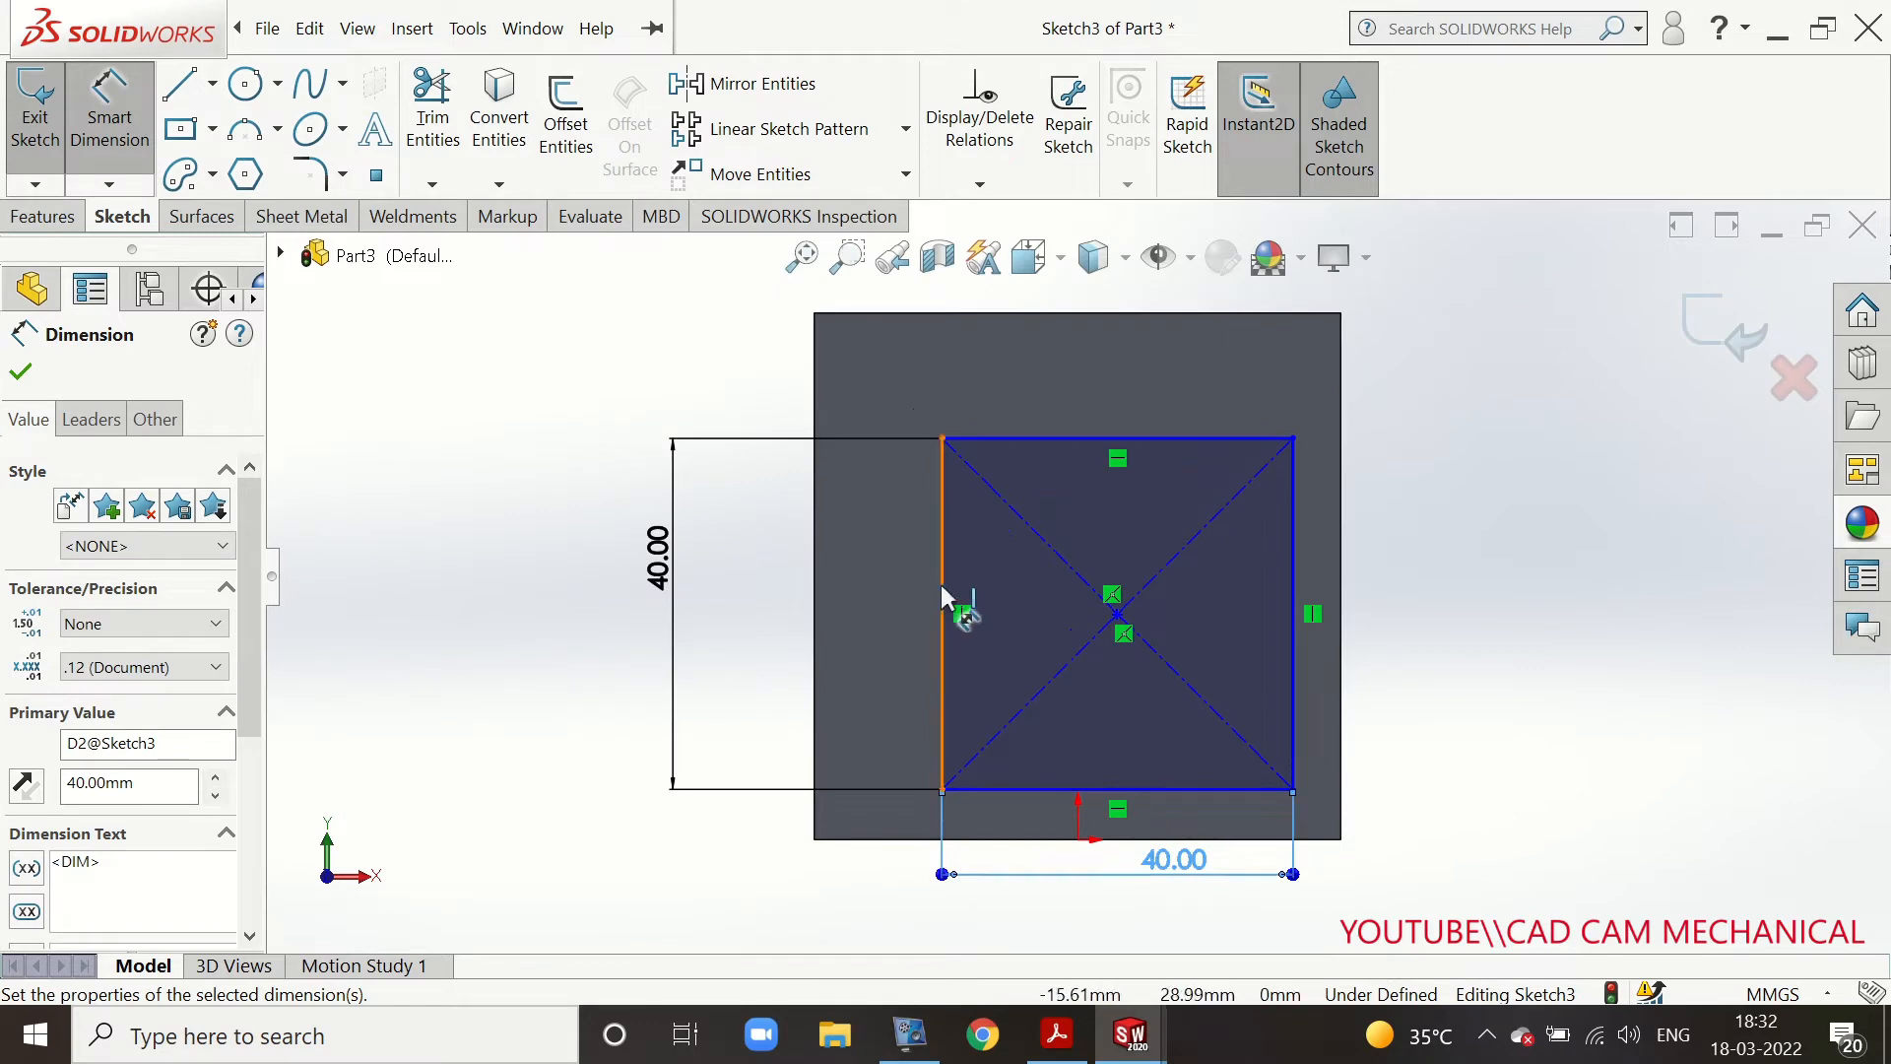
Place the square 10 mm from the front face's left edge and 10 mm from its top edge, and close the sketch
click(942, 589)
click(816, 615)
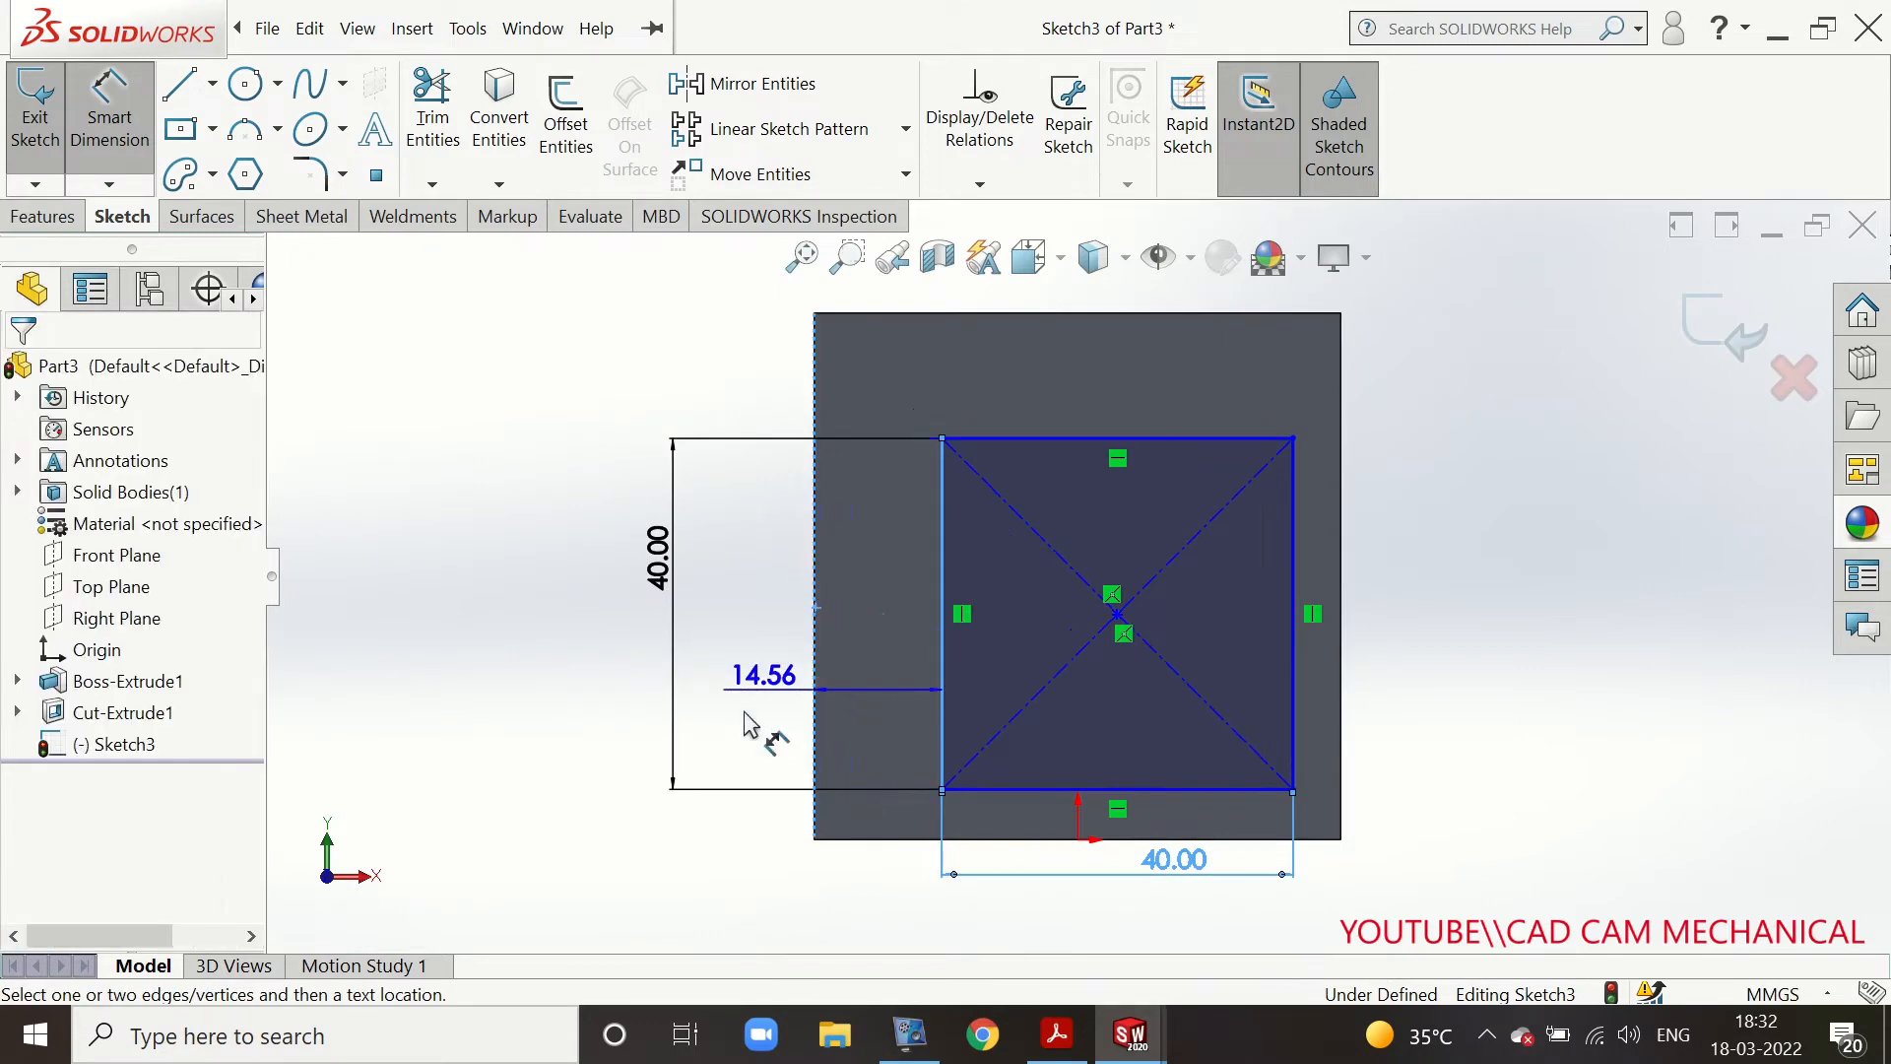
click(623, 734)
text(10)
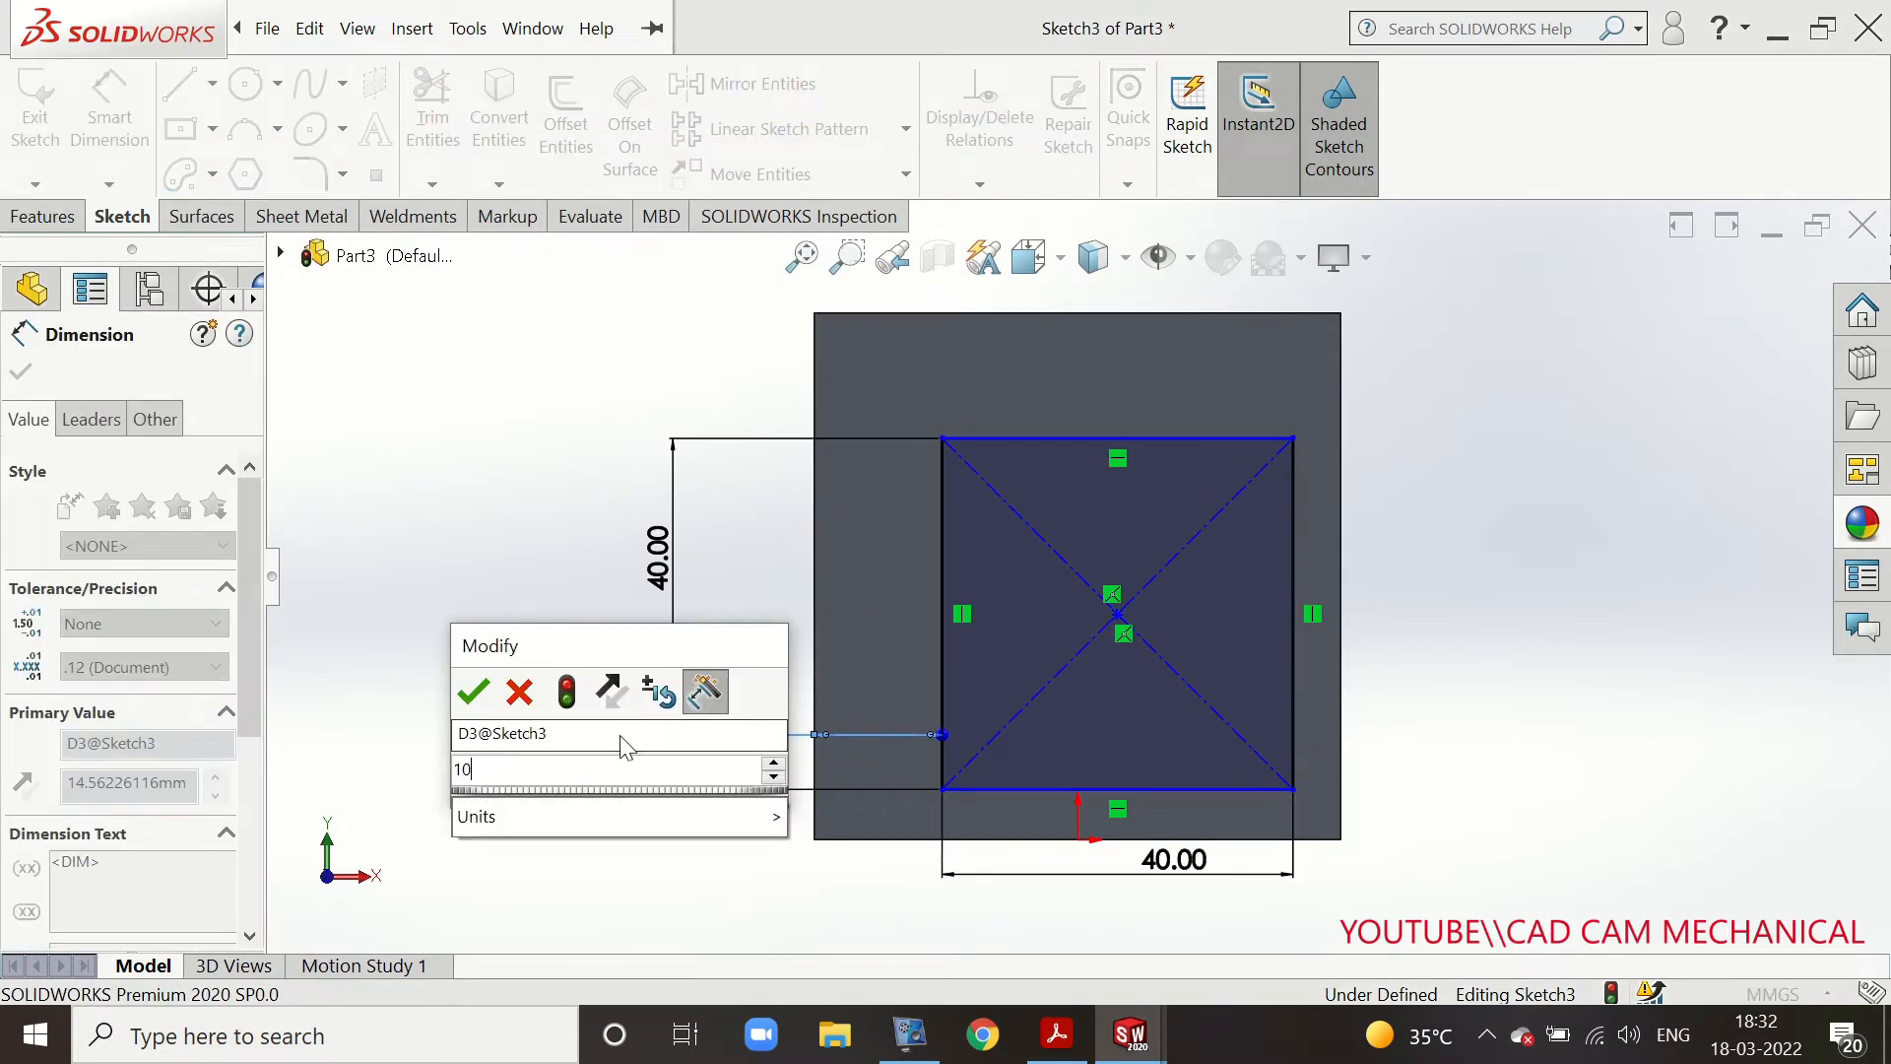
key(Return)
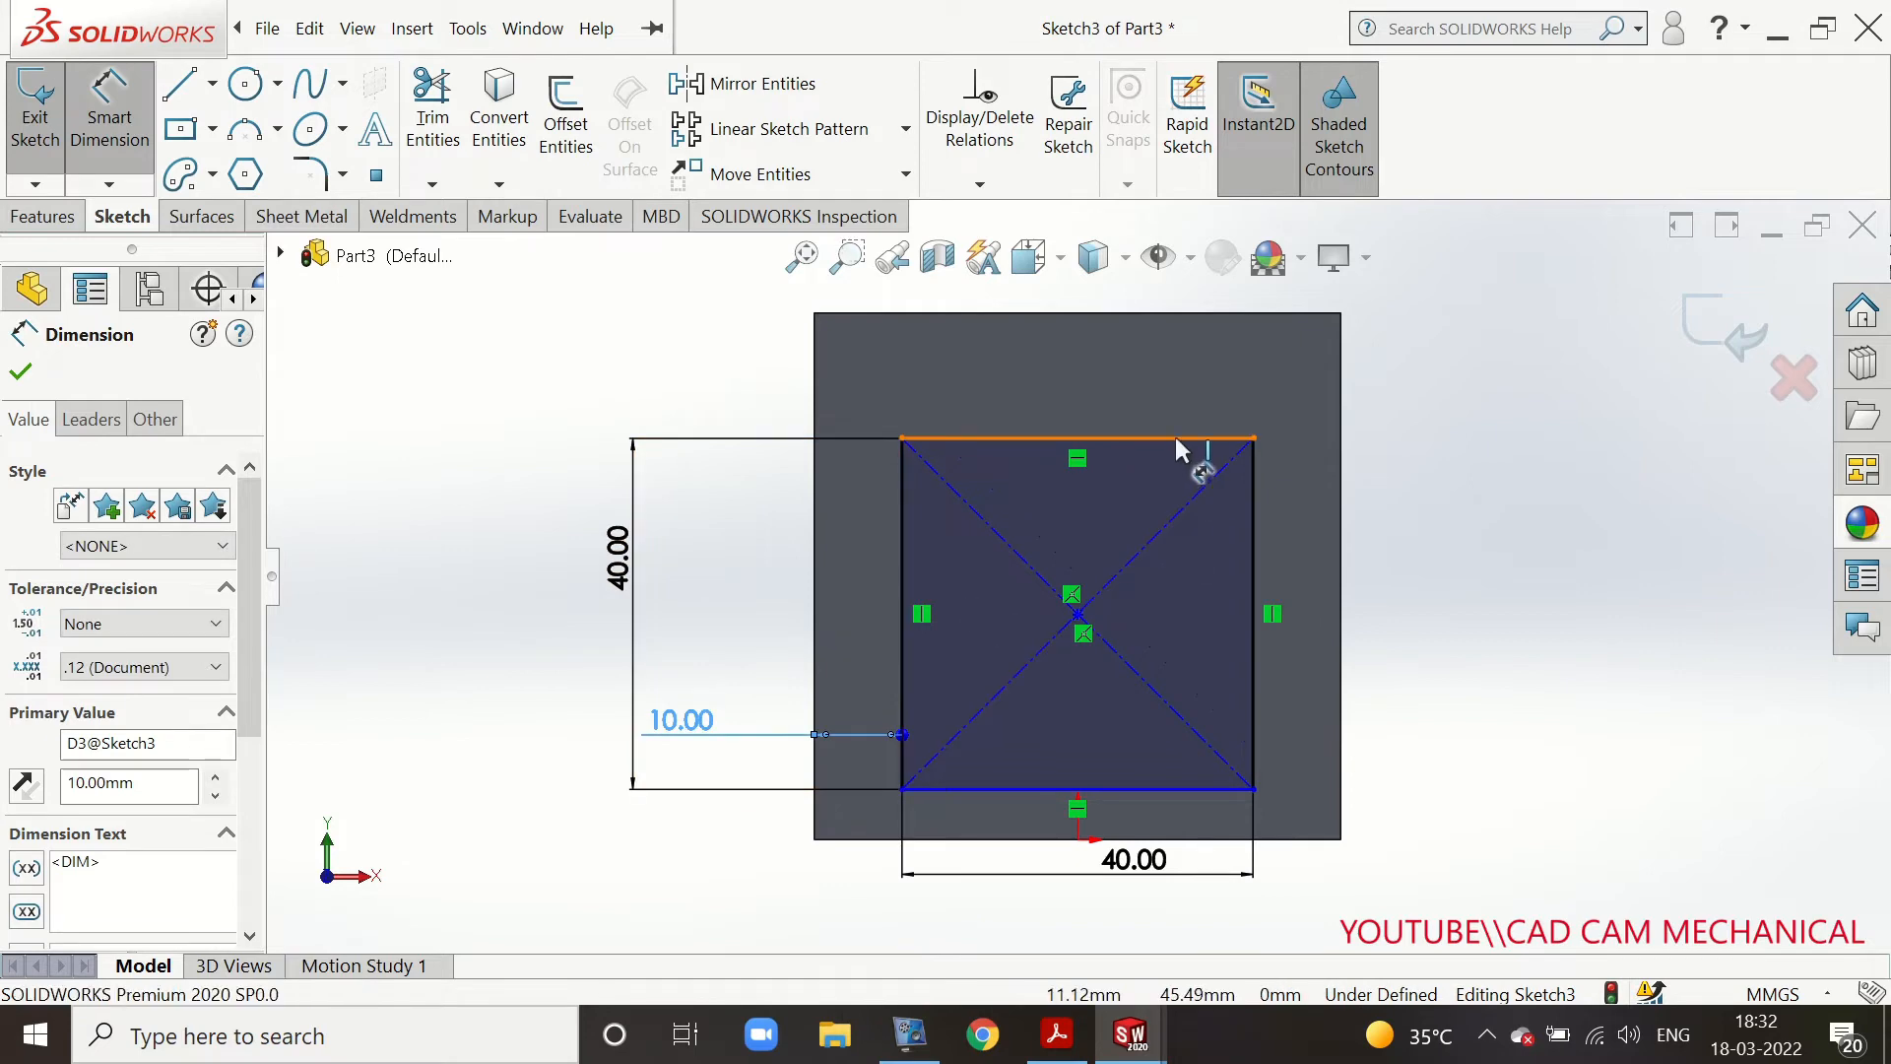
click(1174, 436)
click(1210, 313)
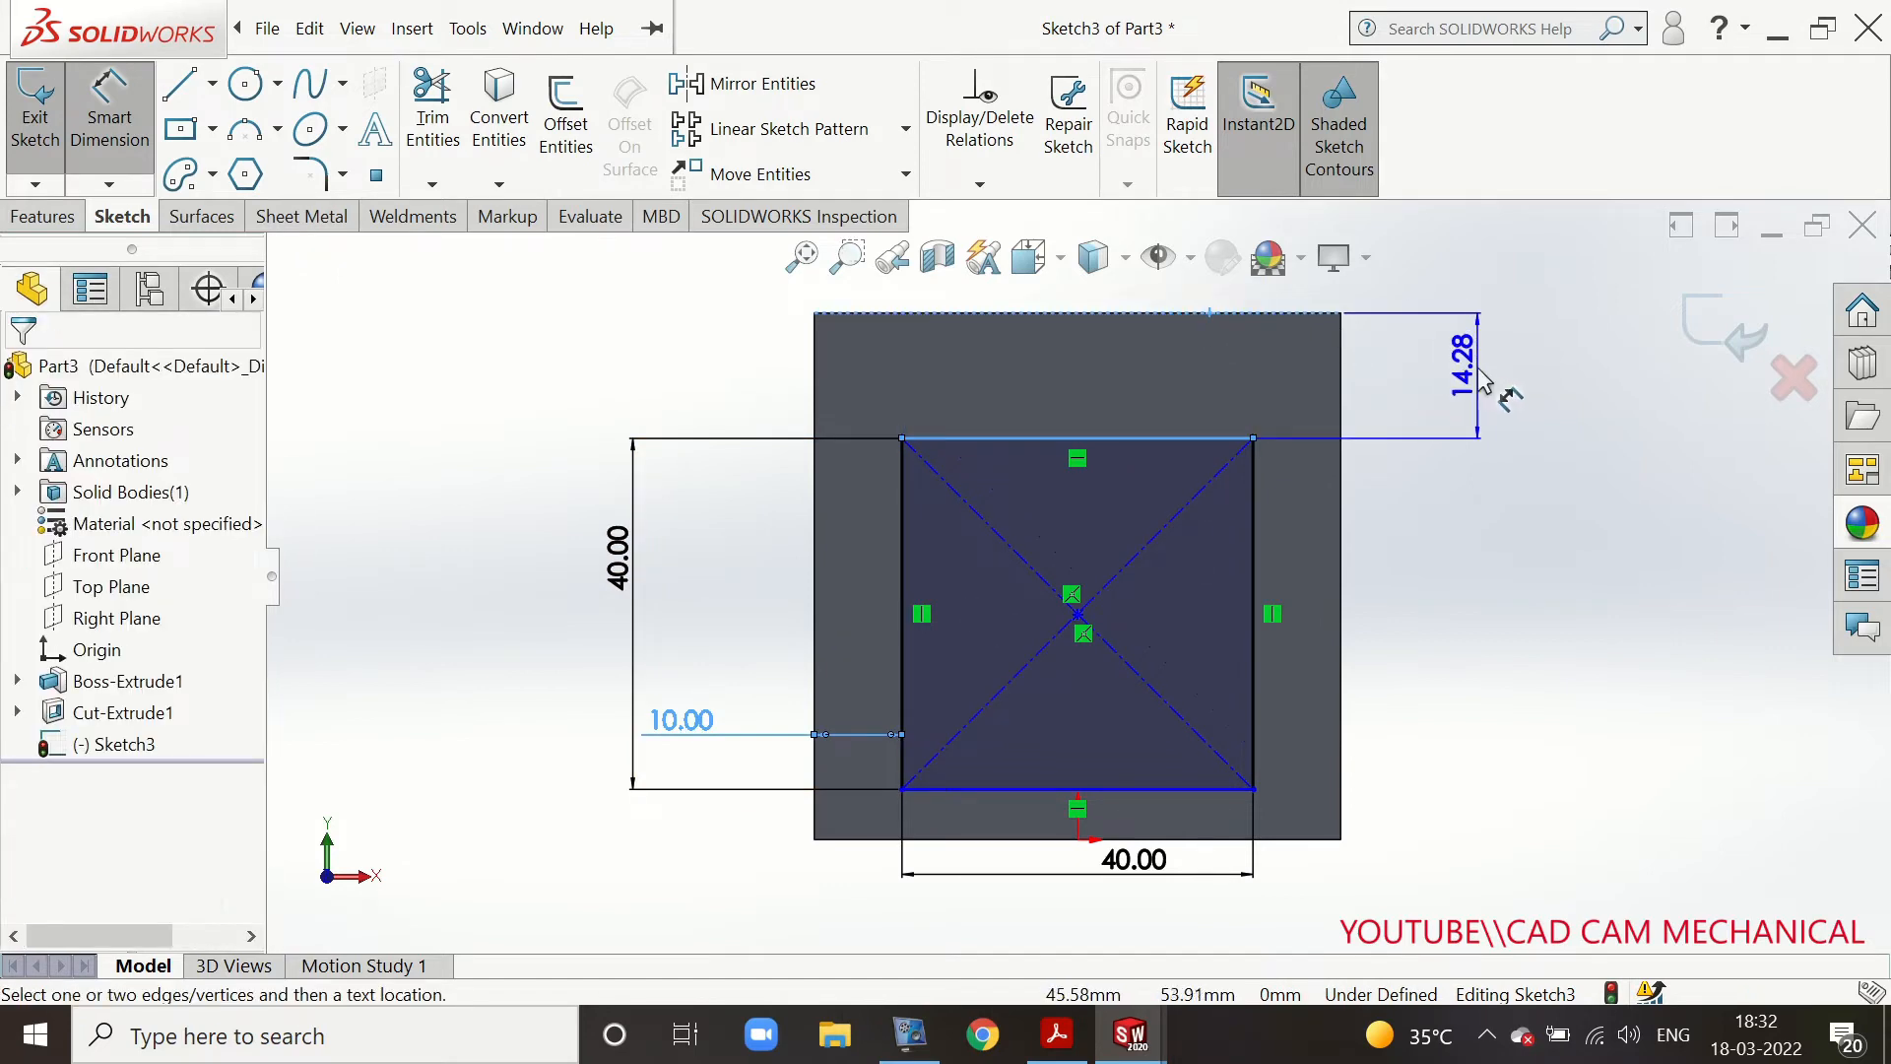
click(1465, 380)
text(10)
key(Return)
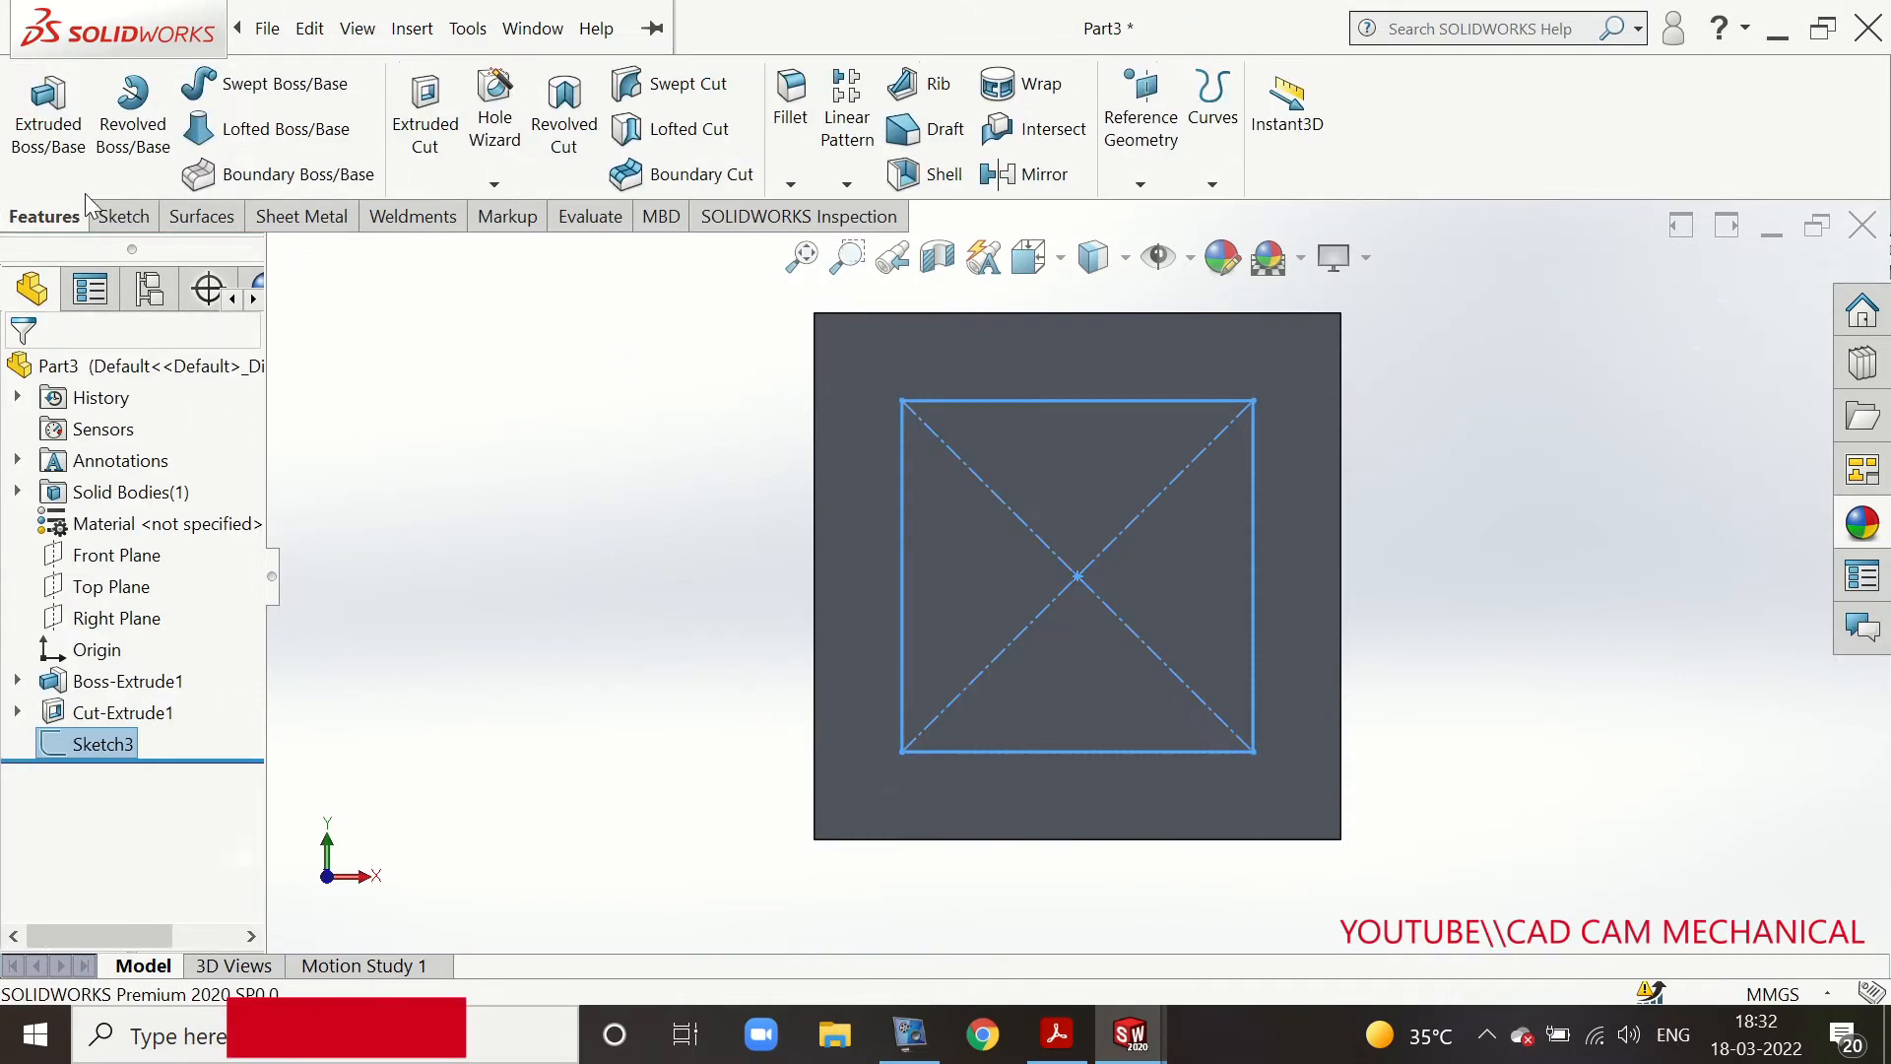
Cut the front face's square sketch through the cube with an Extruded Cut set to Through All
click(434, 121)
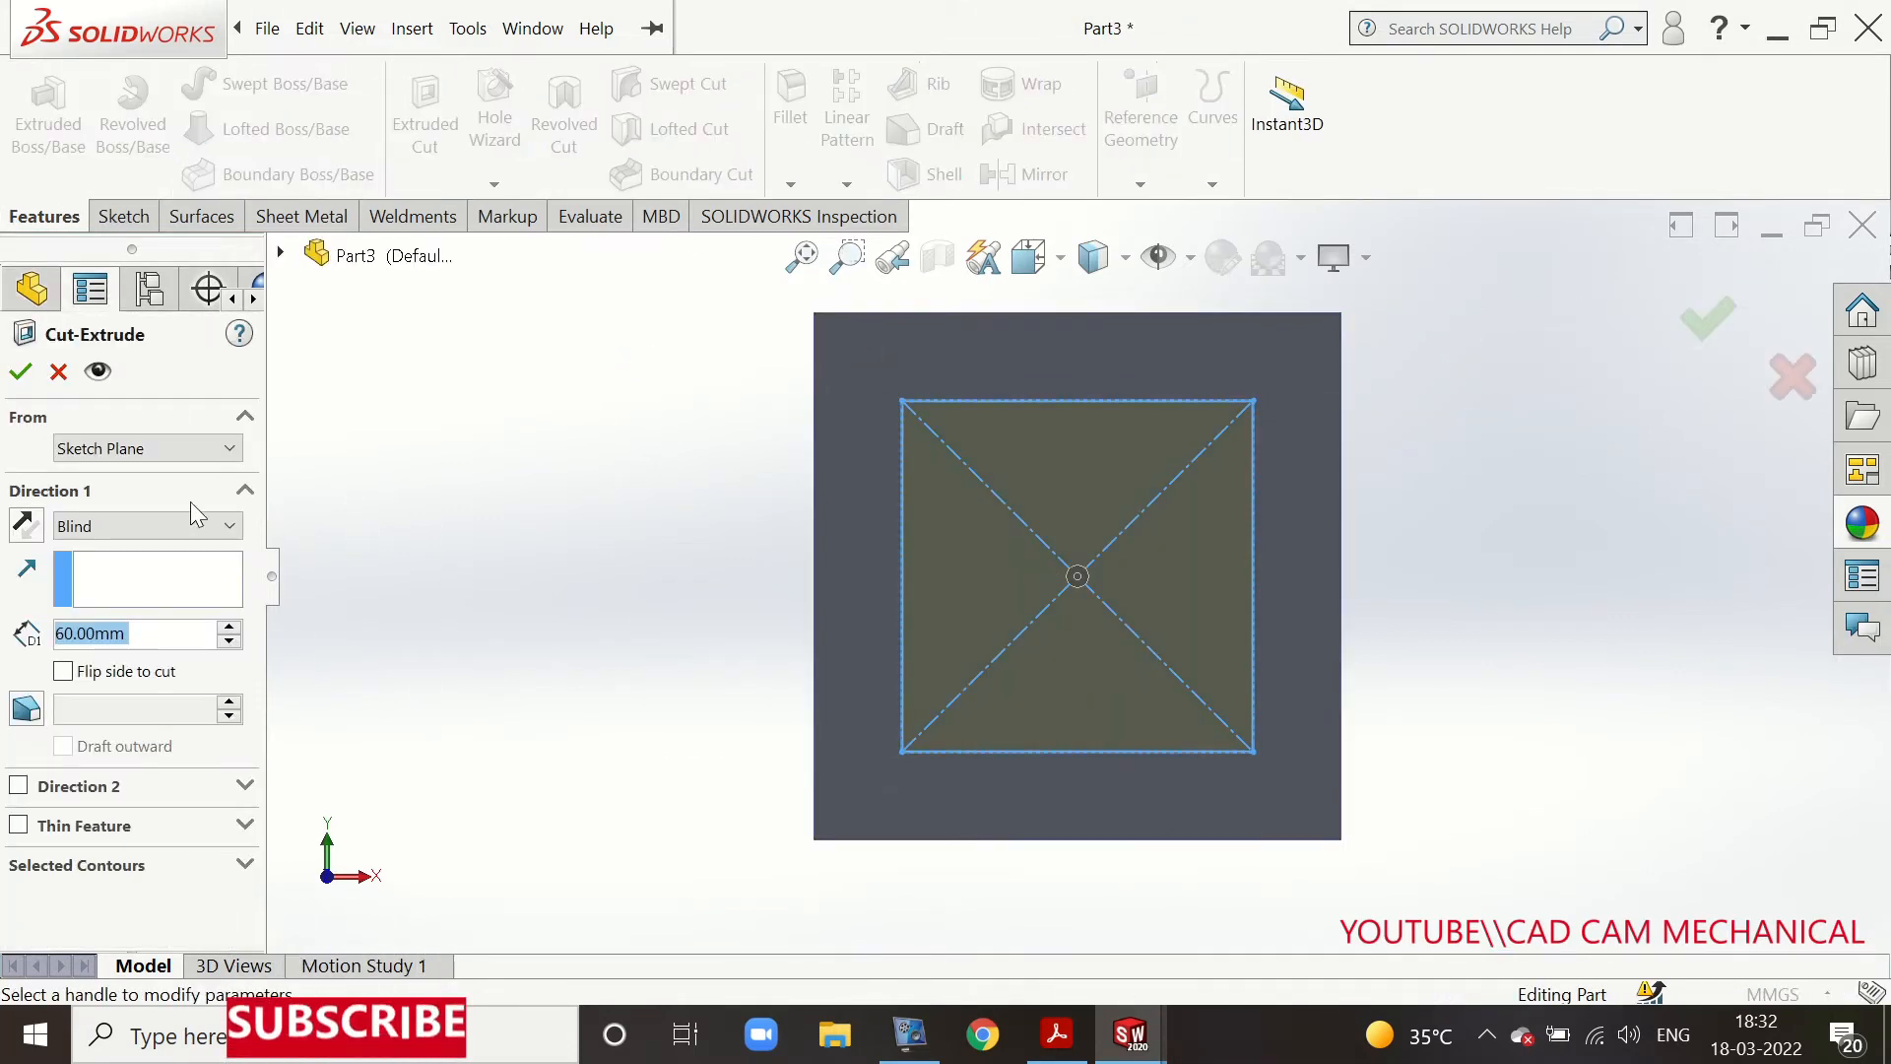
middle_drag(1211, 567, 1103, 655)
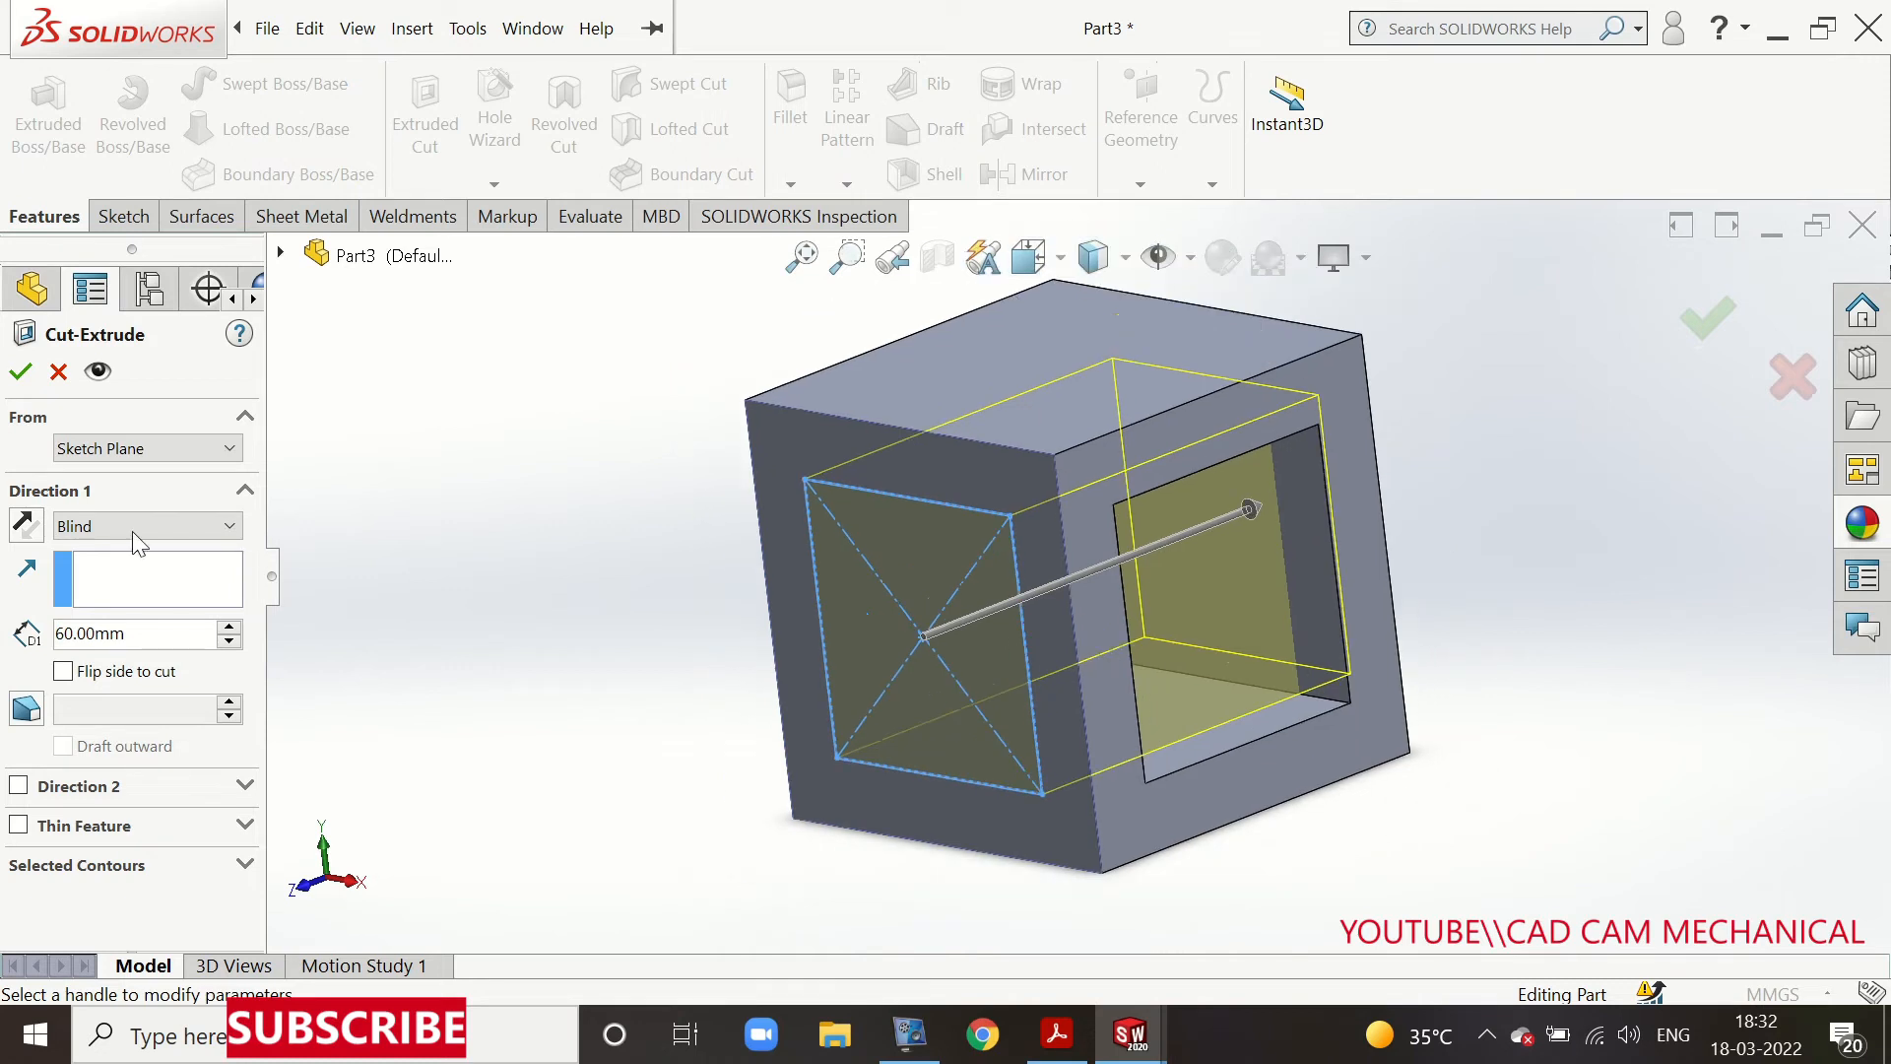
scroll(1238, 635, up, 3)
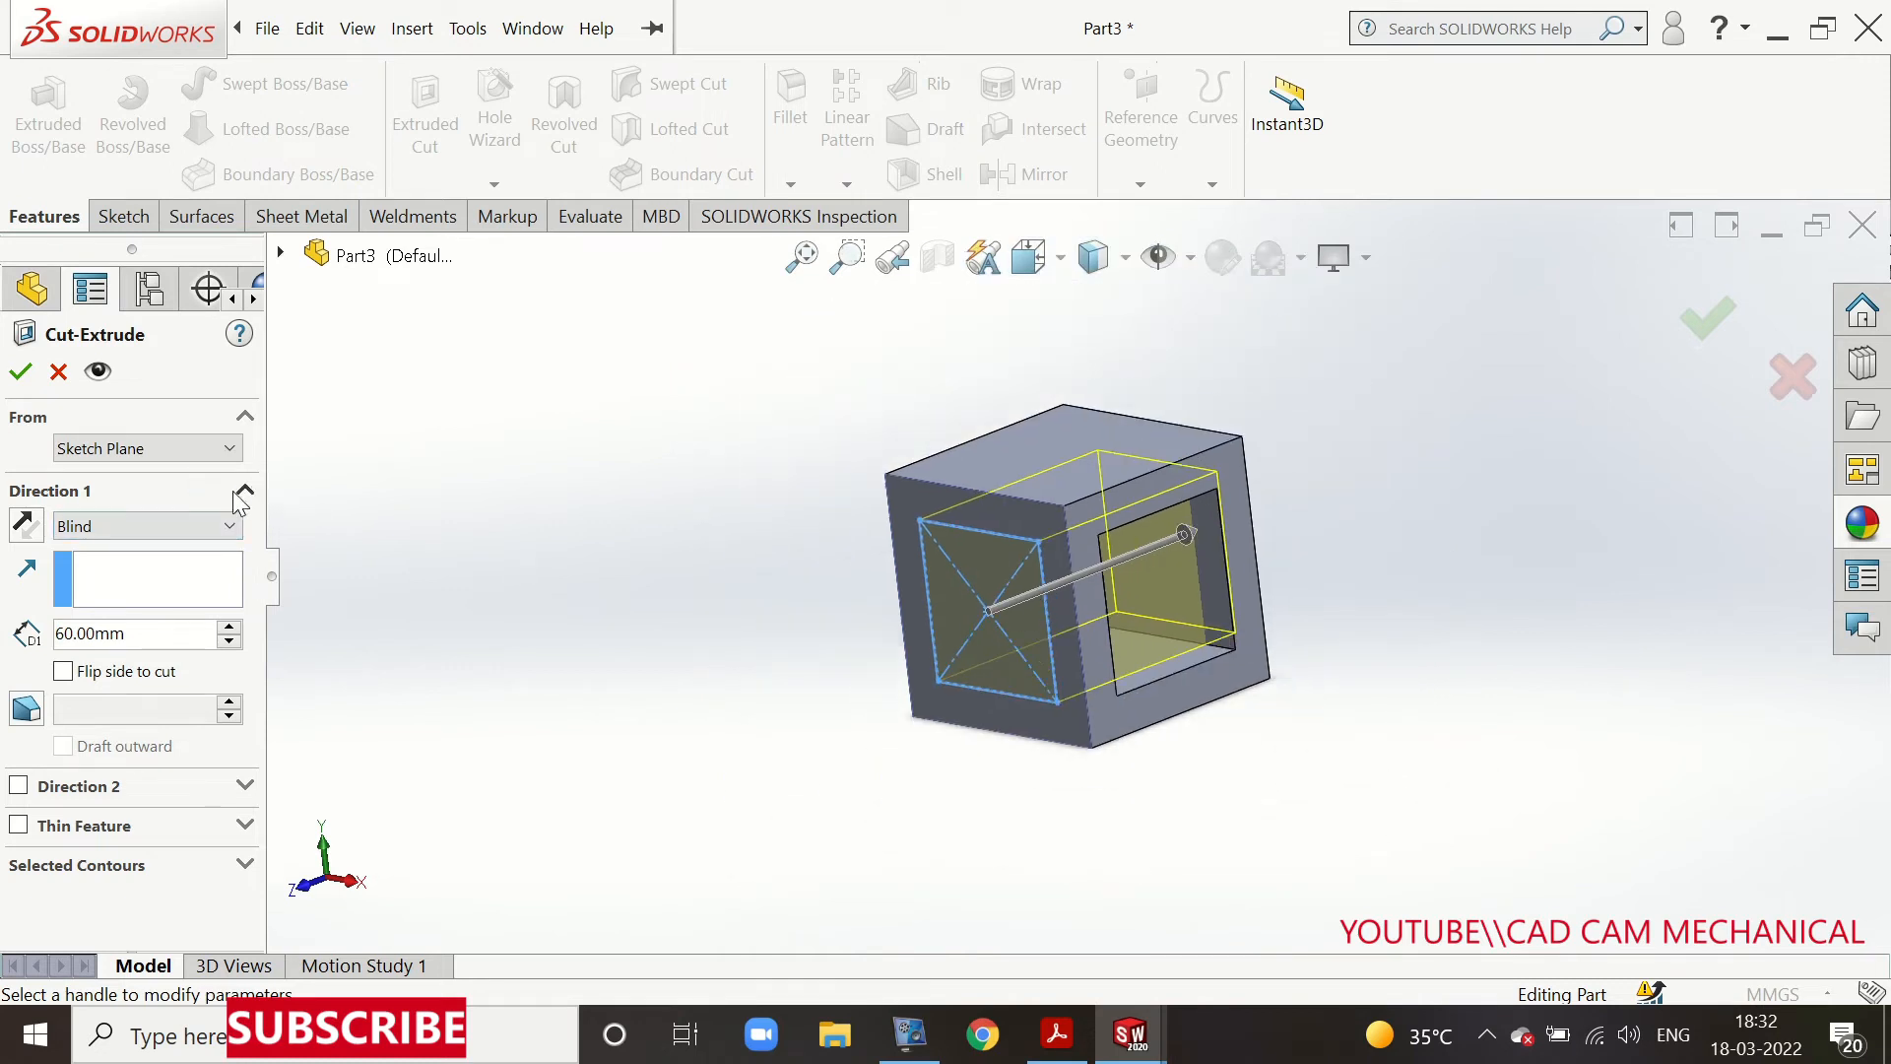
click(175, 571)
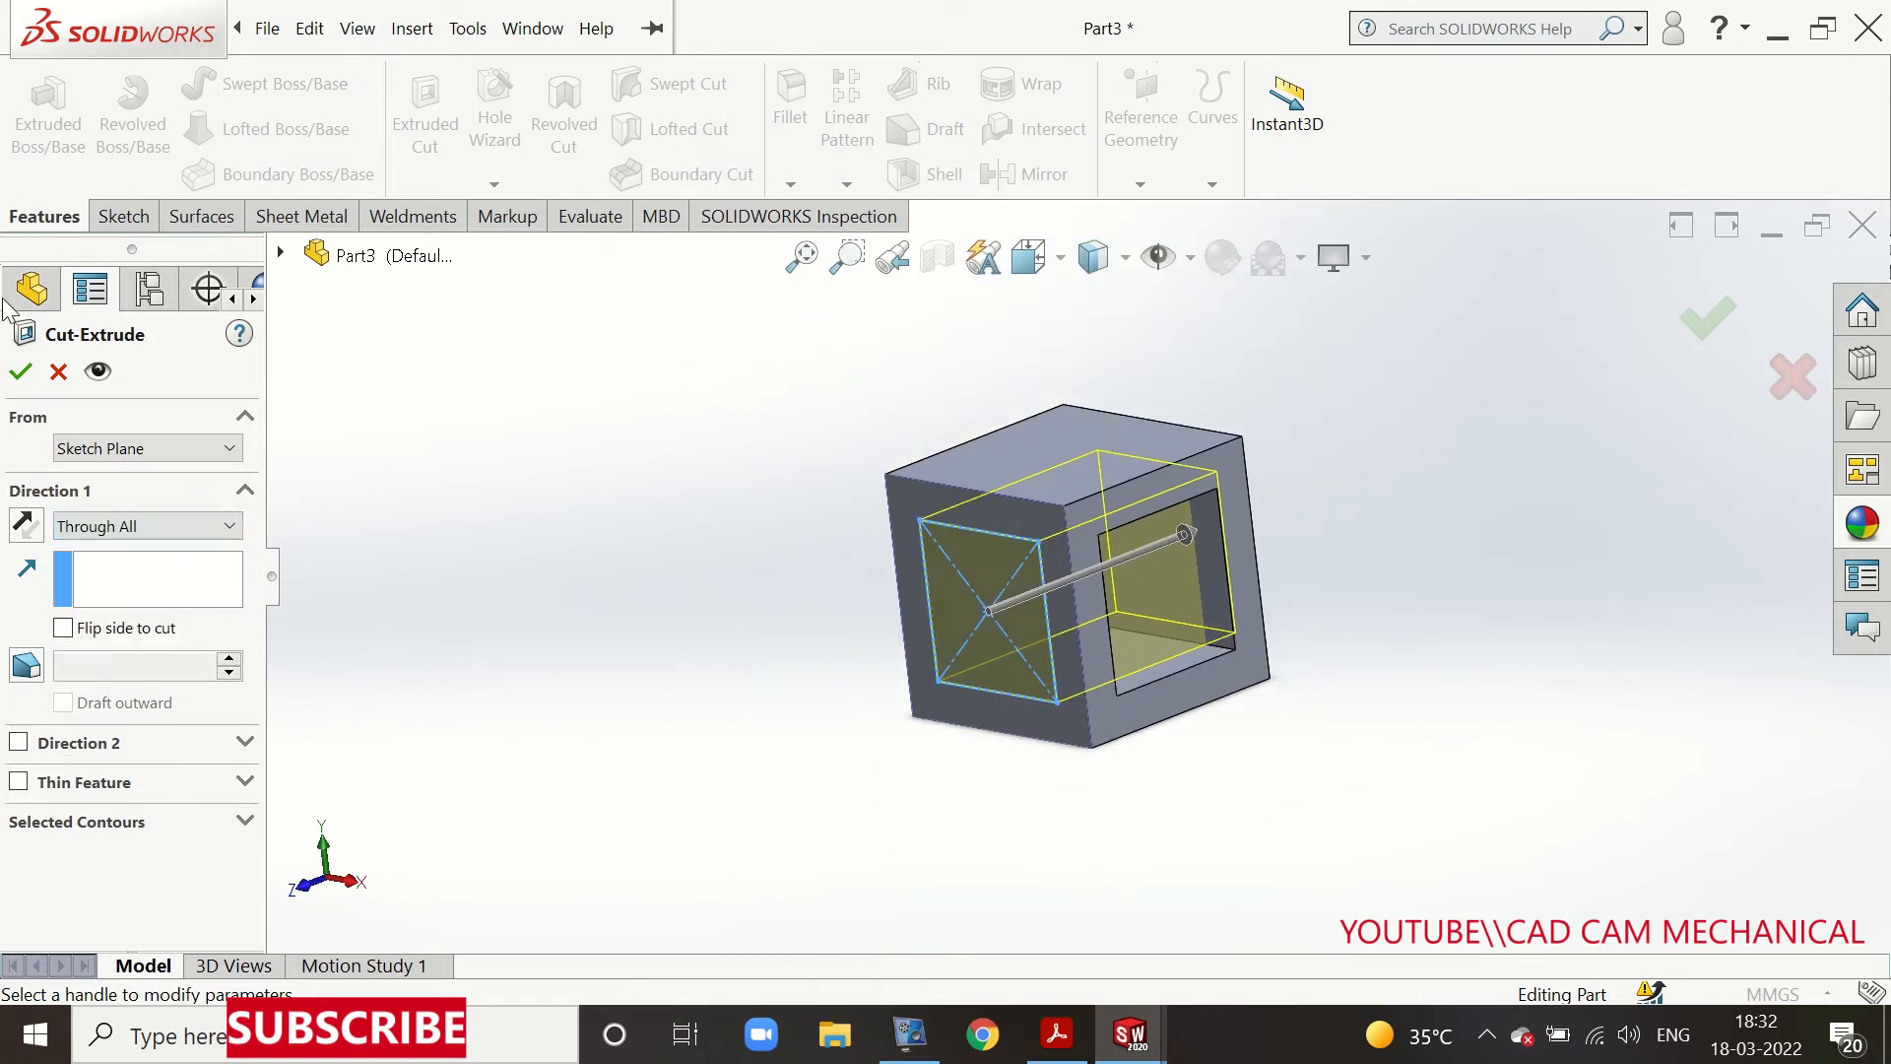
click(21, 373)
Sketch a center rectangle about 29.9 mm wide and 33.7 mm high on the cube's top face, centered on the origin
middle_drag(1119, 561, 1111, 599)
click(1095, 530)
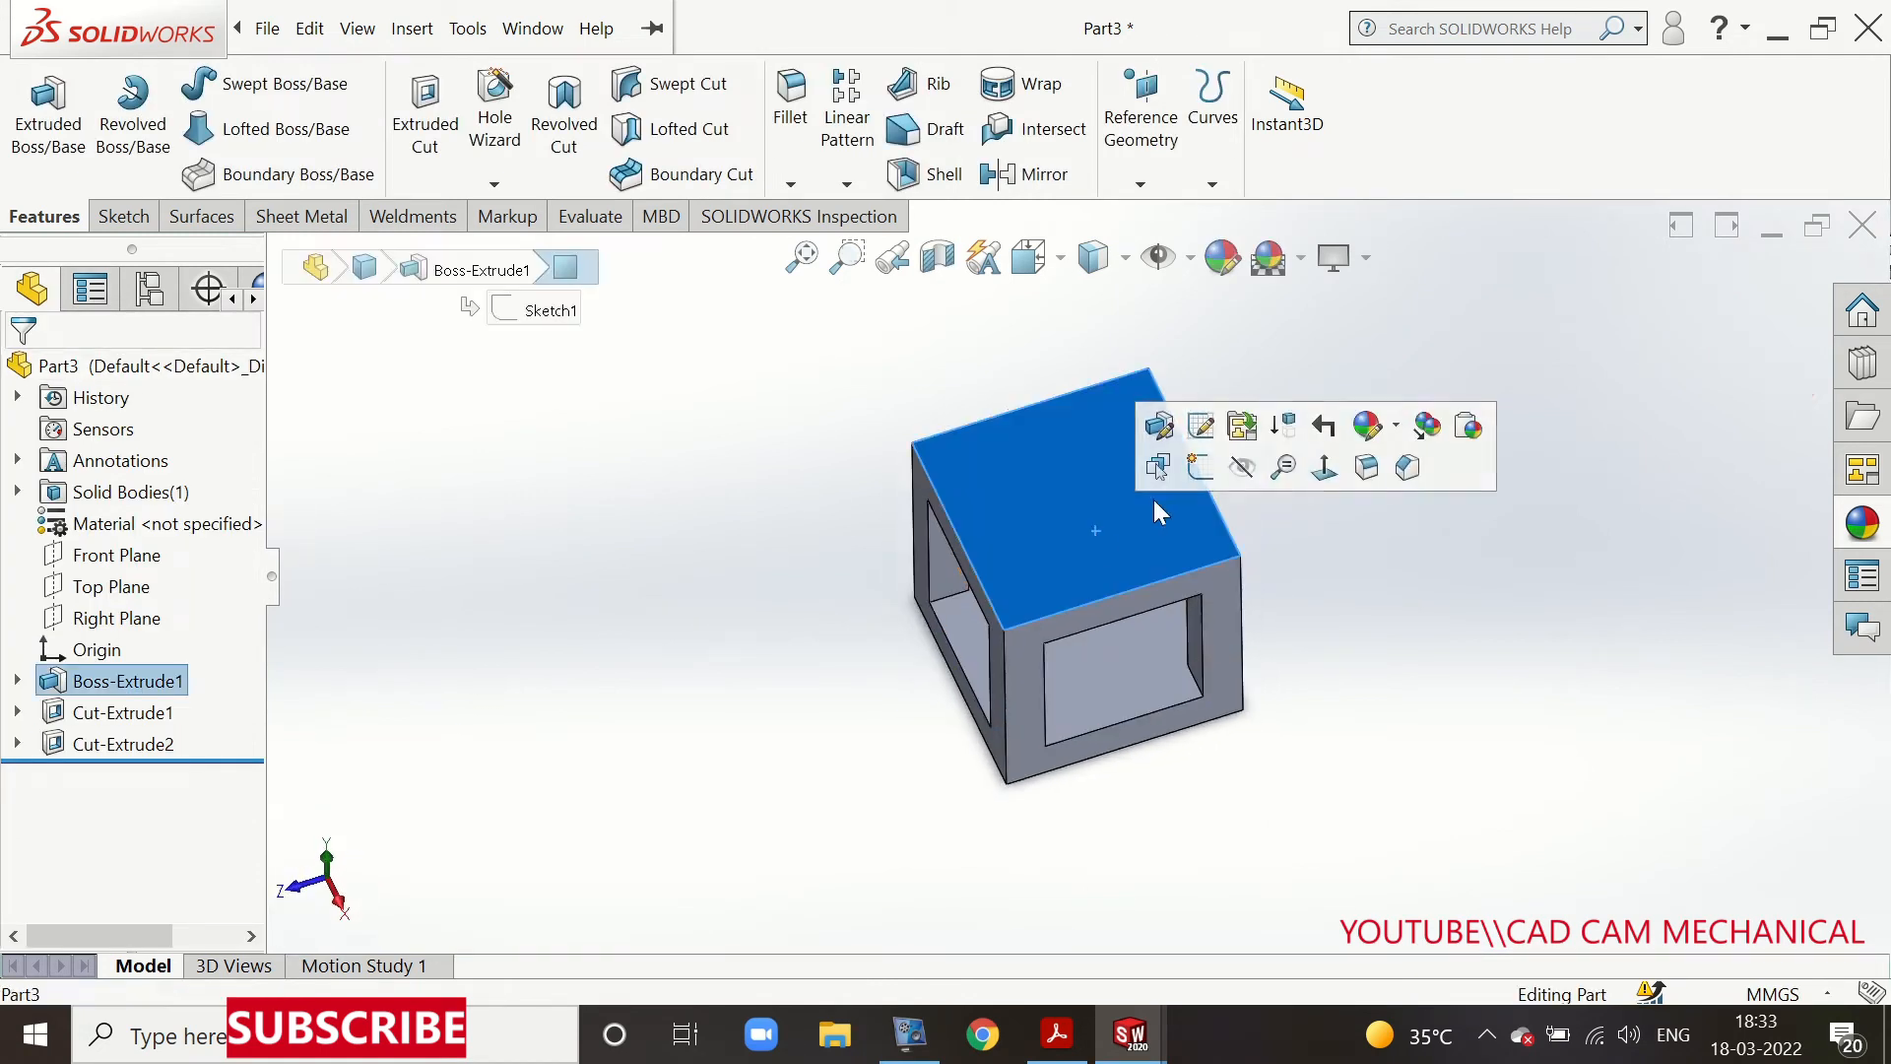
click(1196, 475)
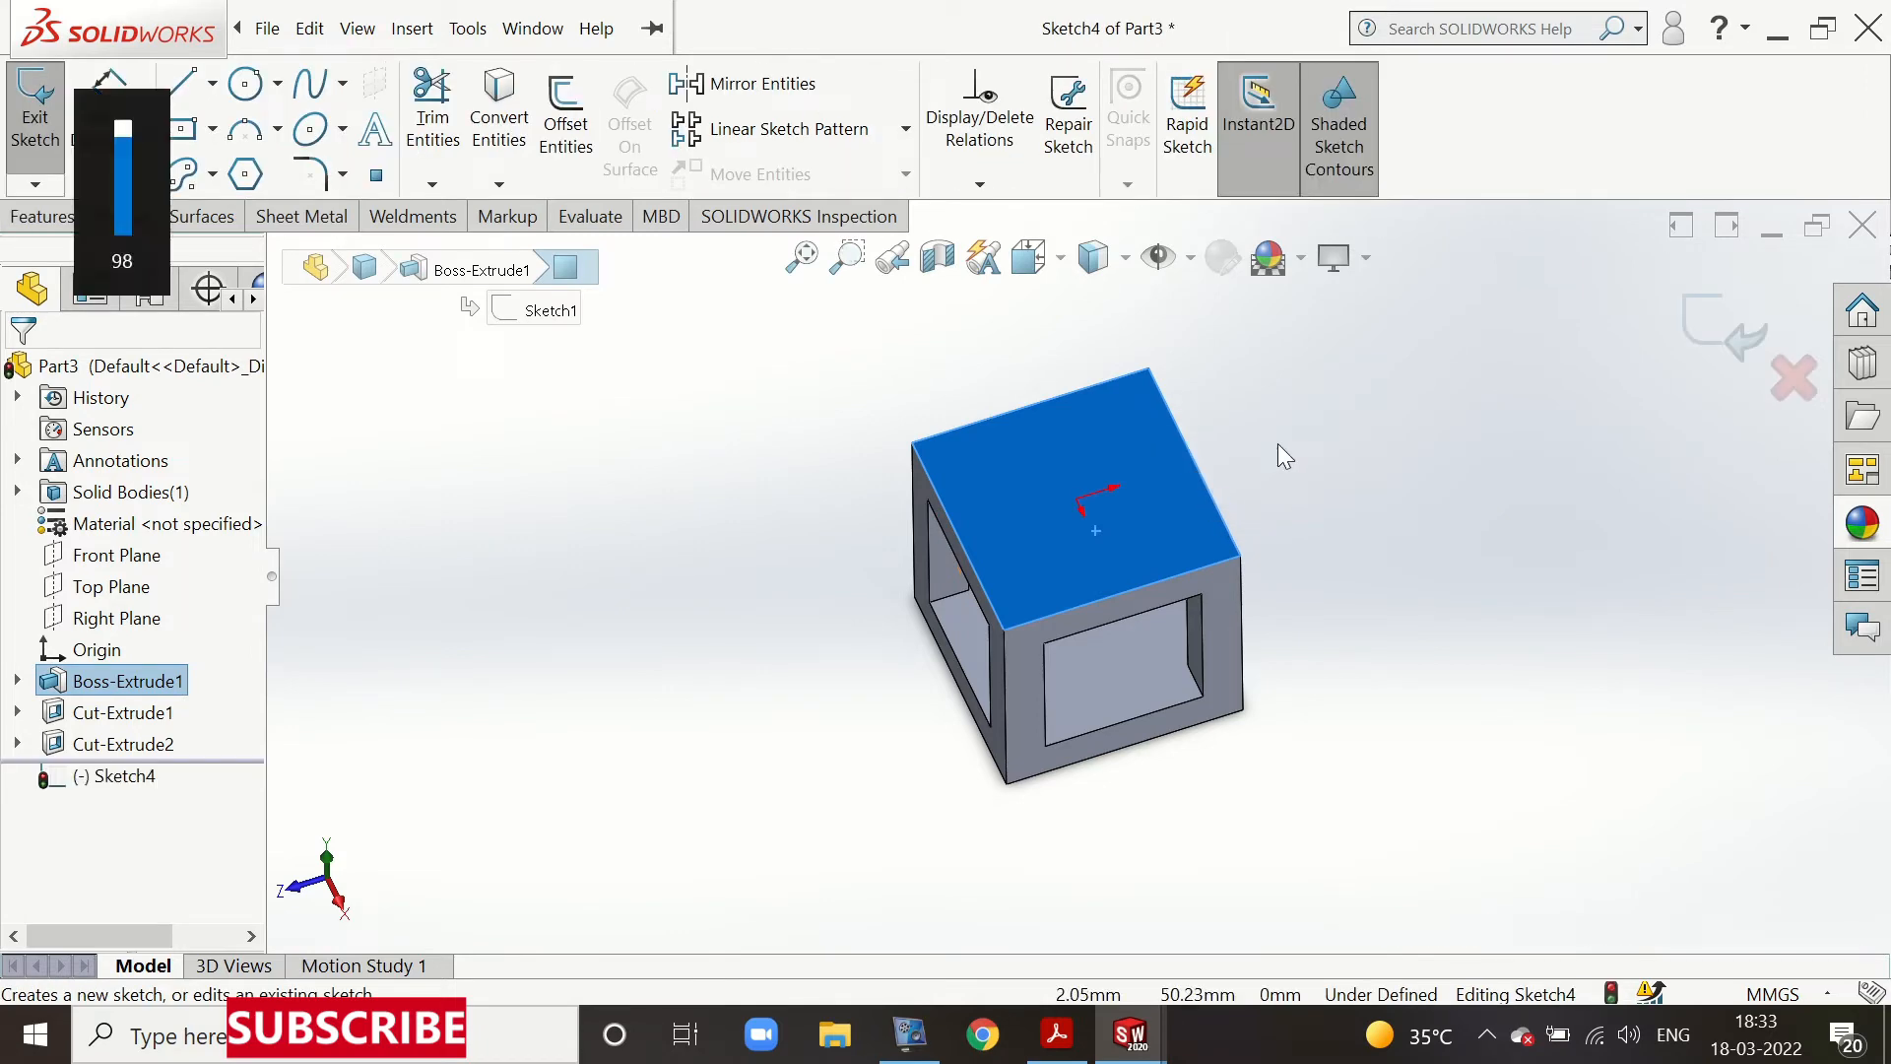
key(ctrl+8)
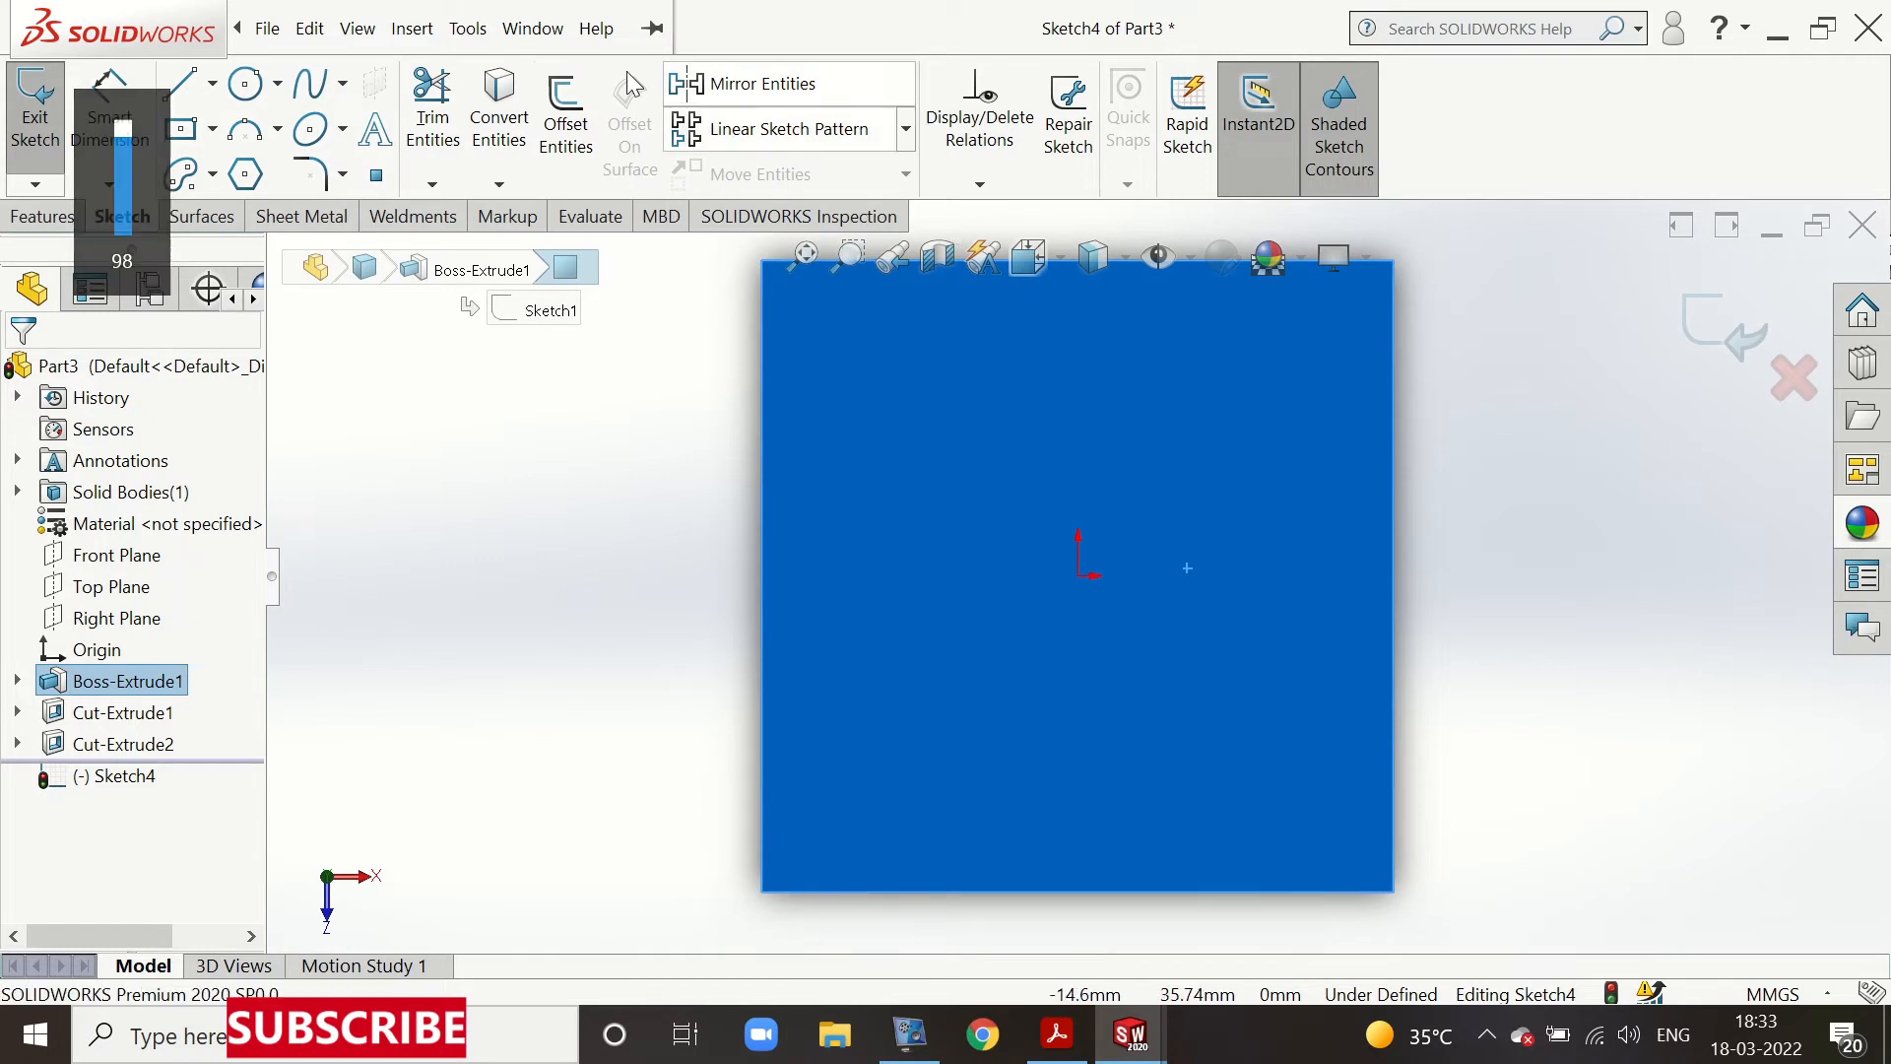
click(278, 129)
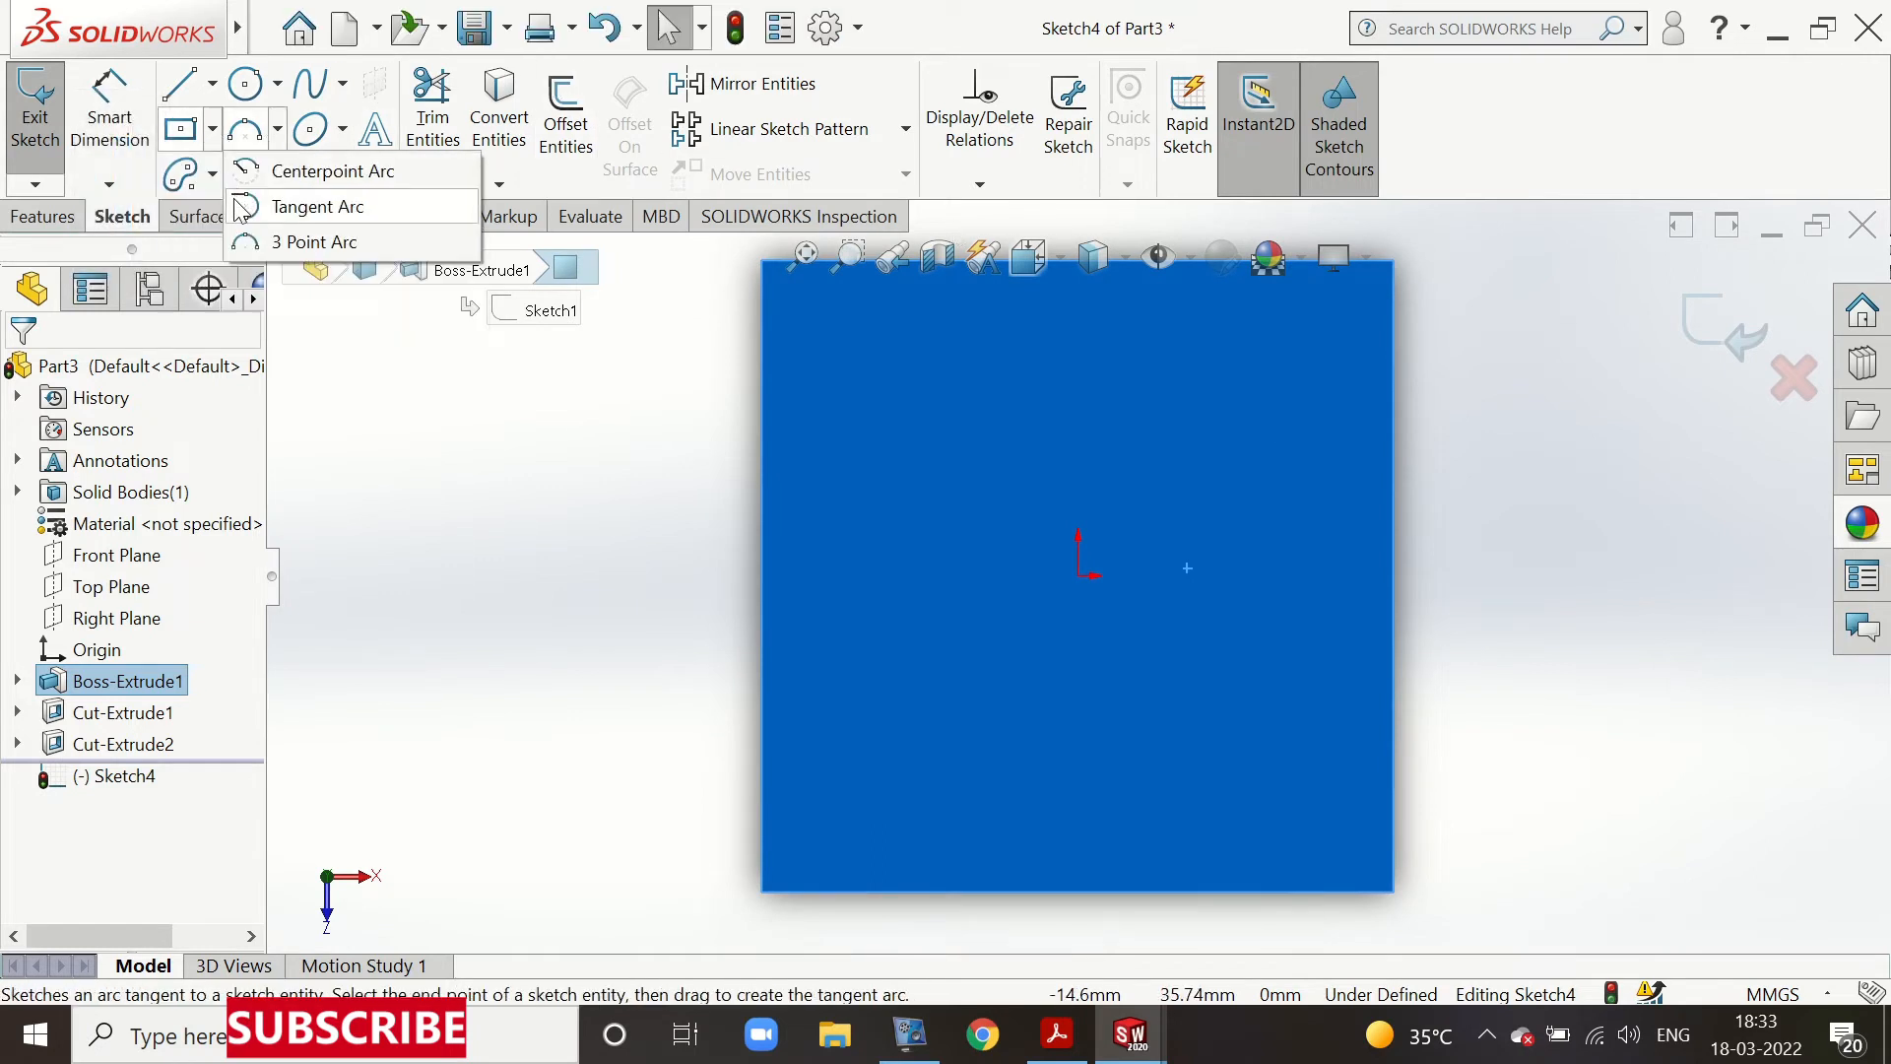
click(211, 129)
click(236, 208)
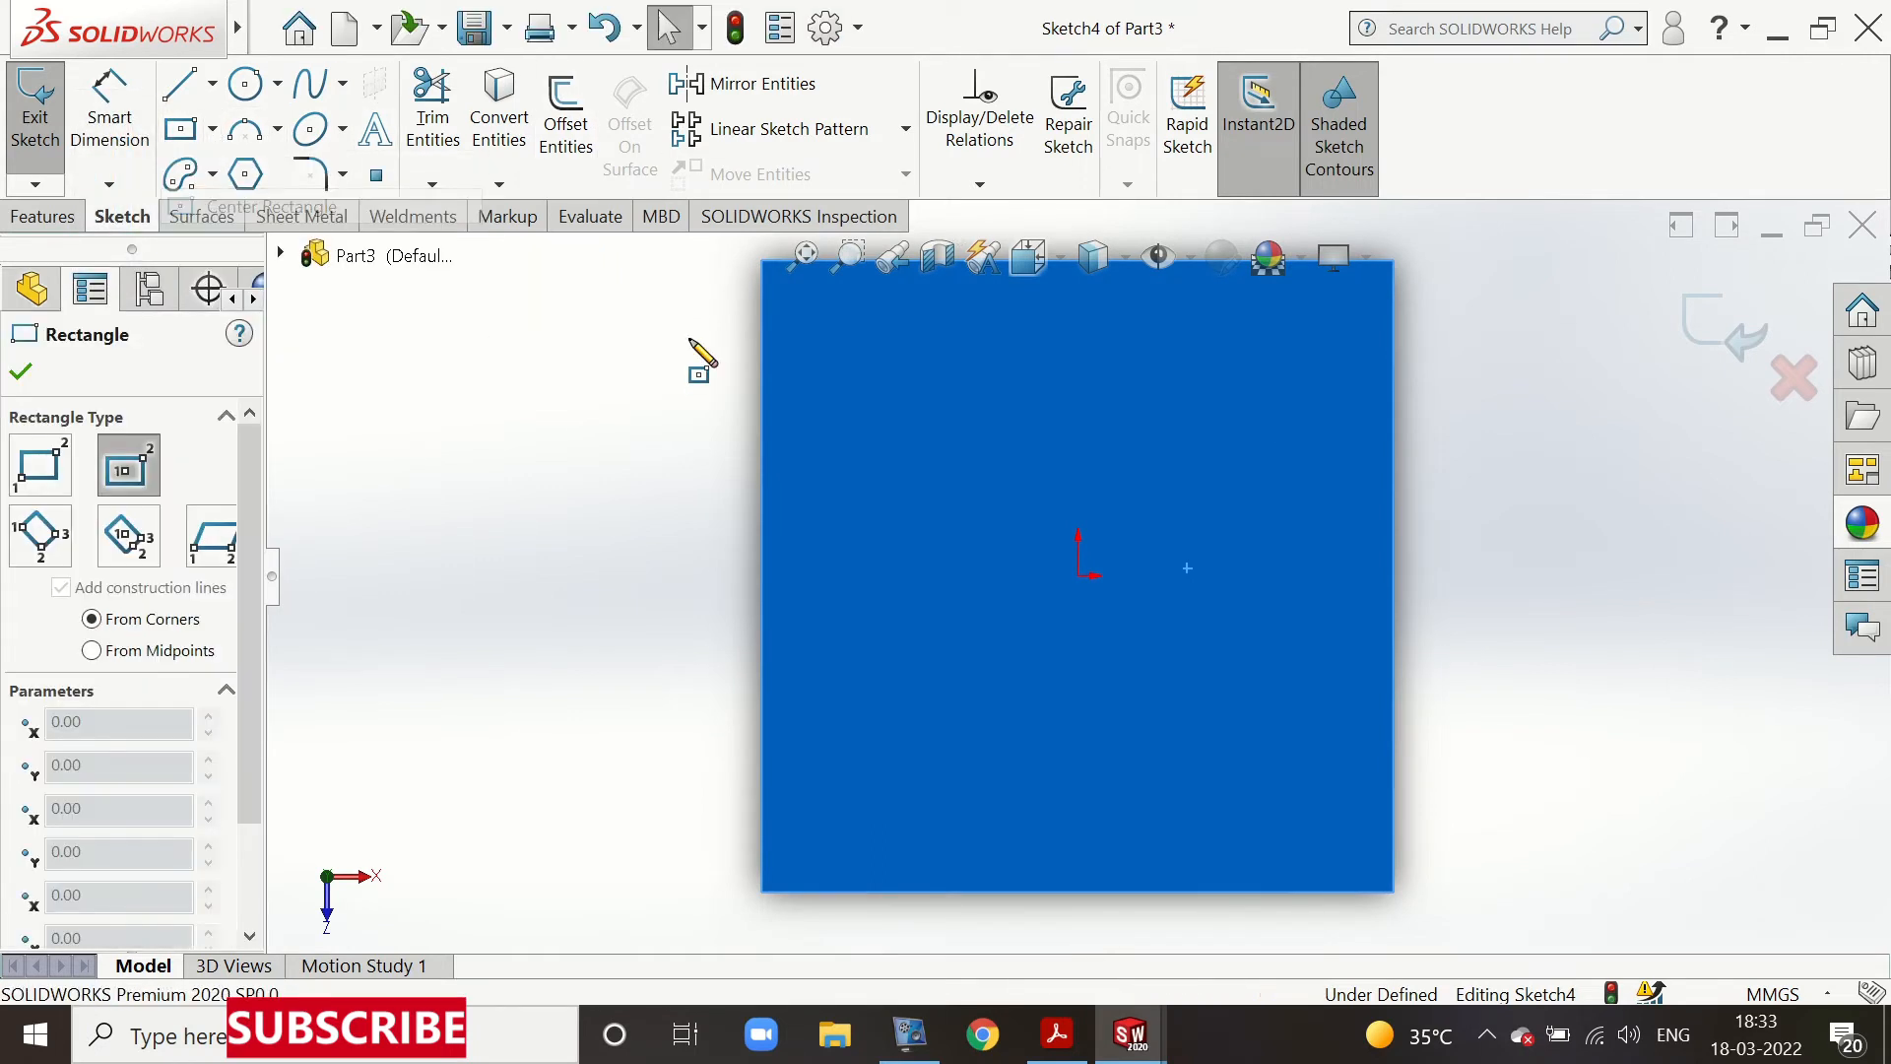
click(1054, 1039)
click(1050, 1056)
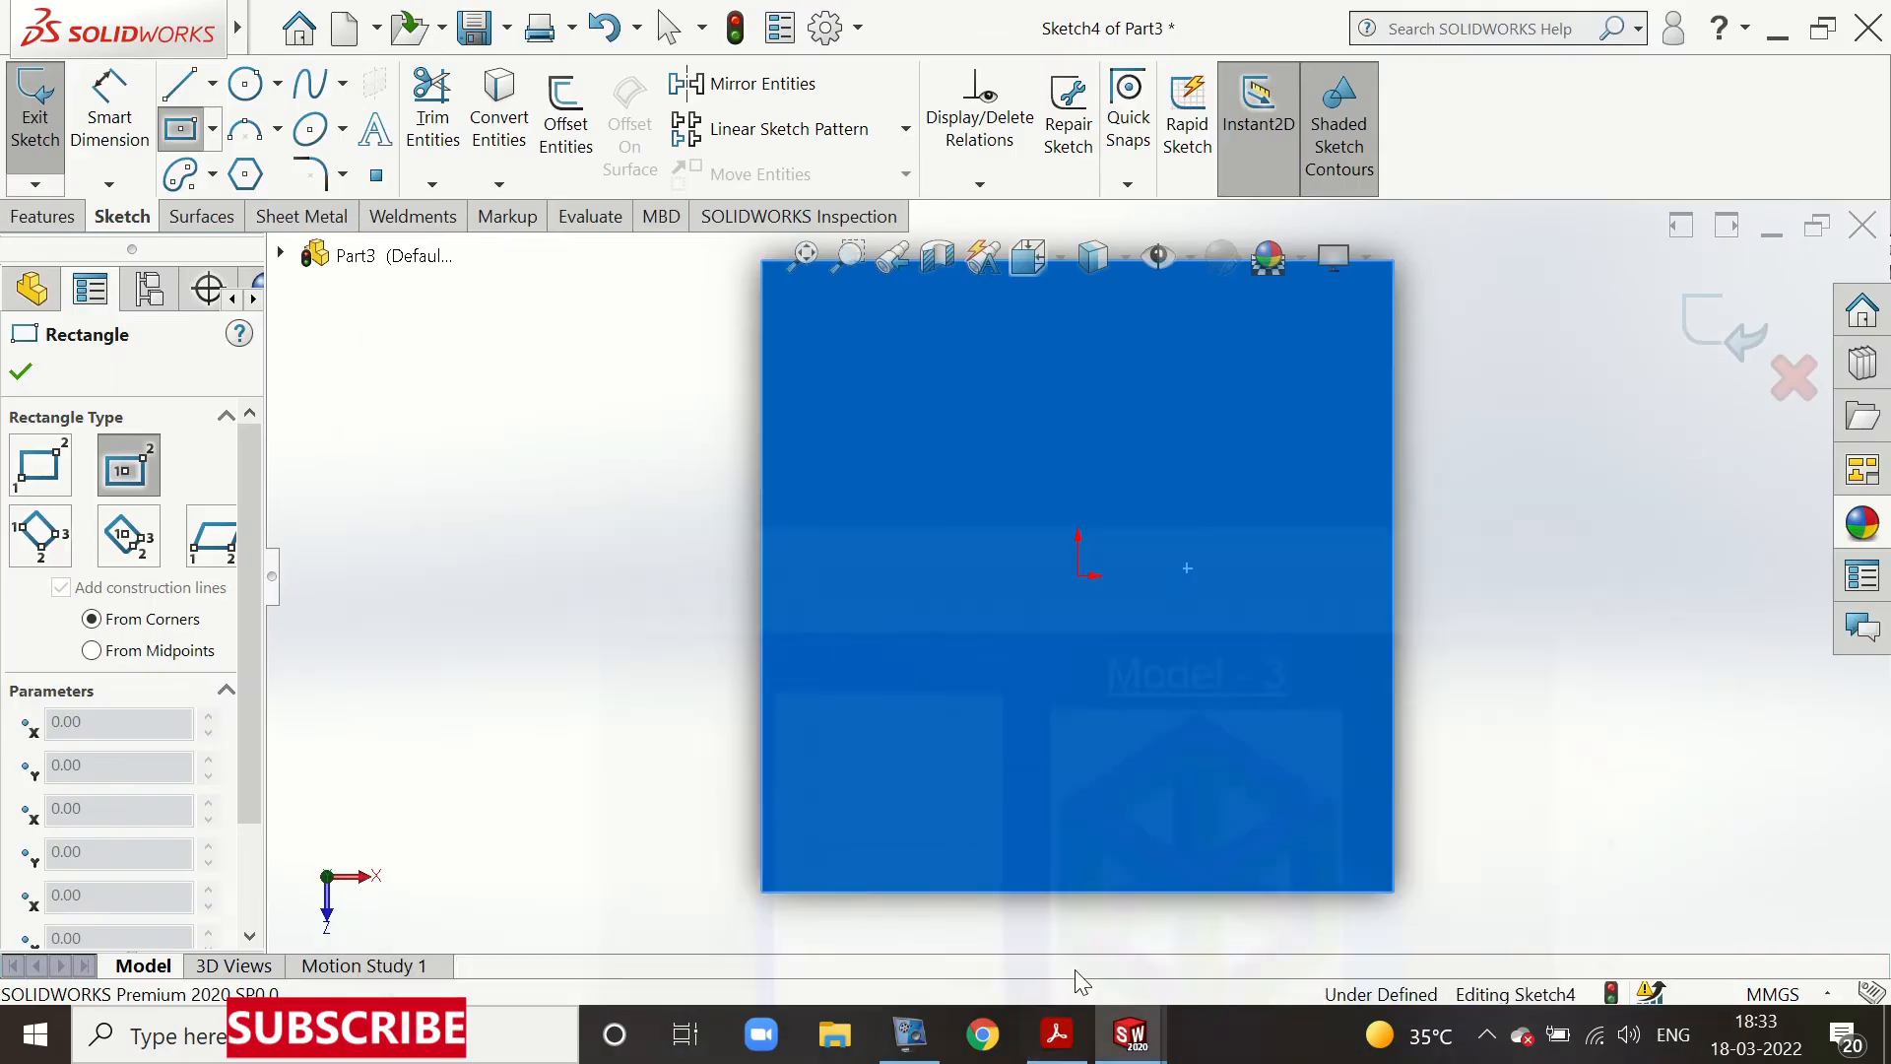
click(1078, 575)
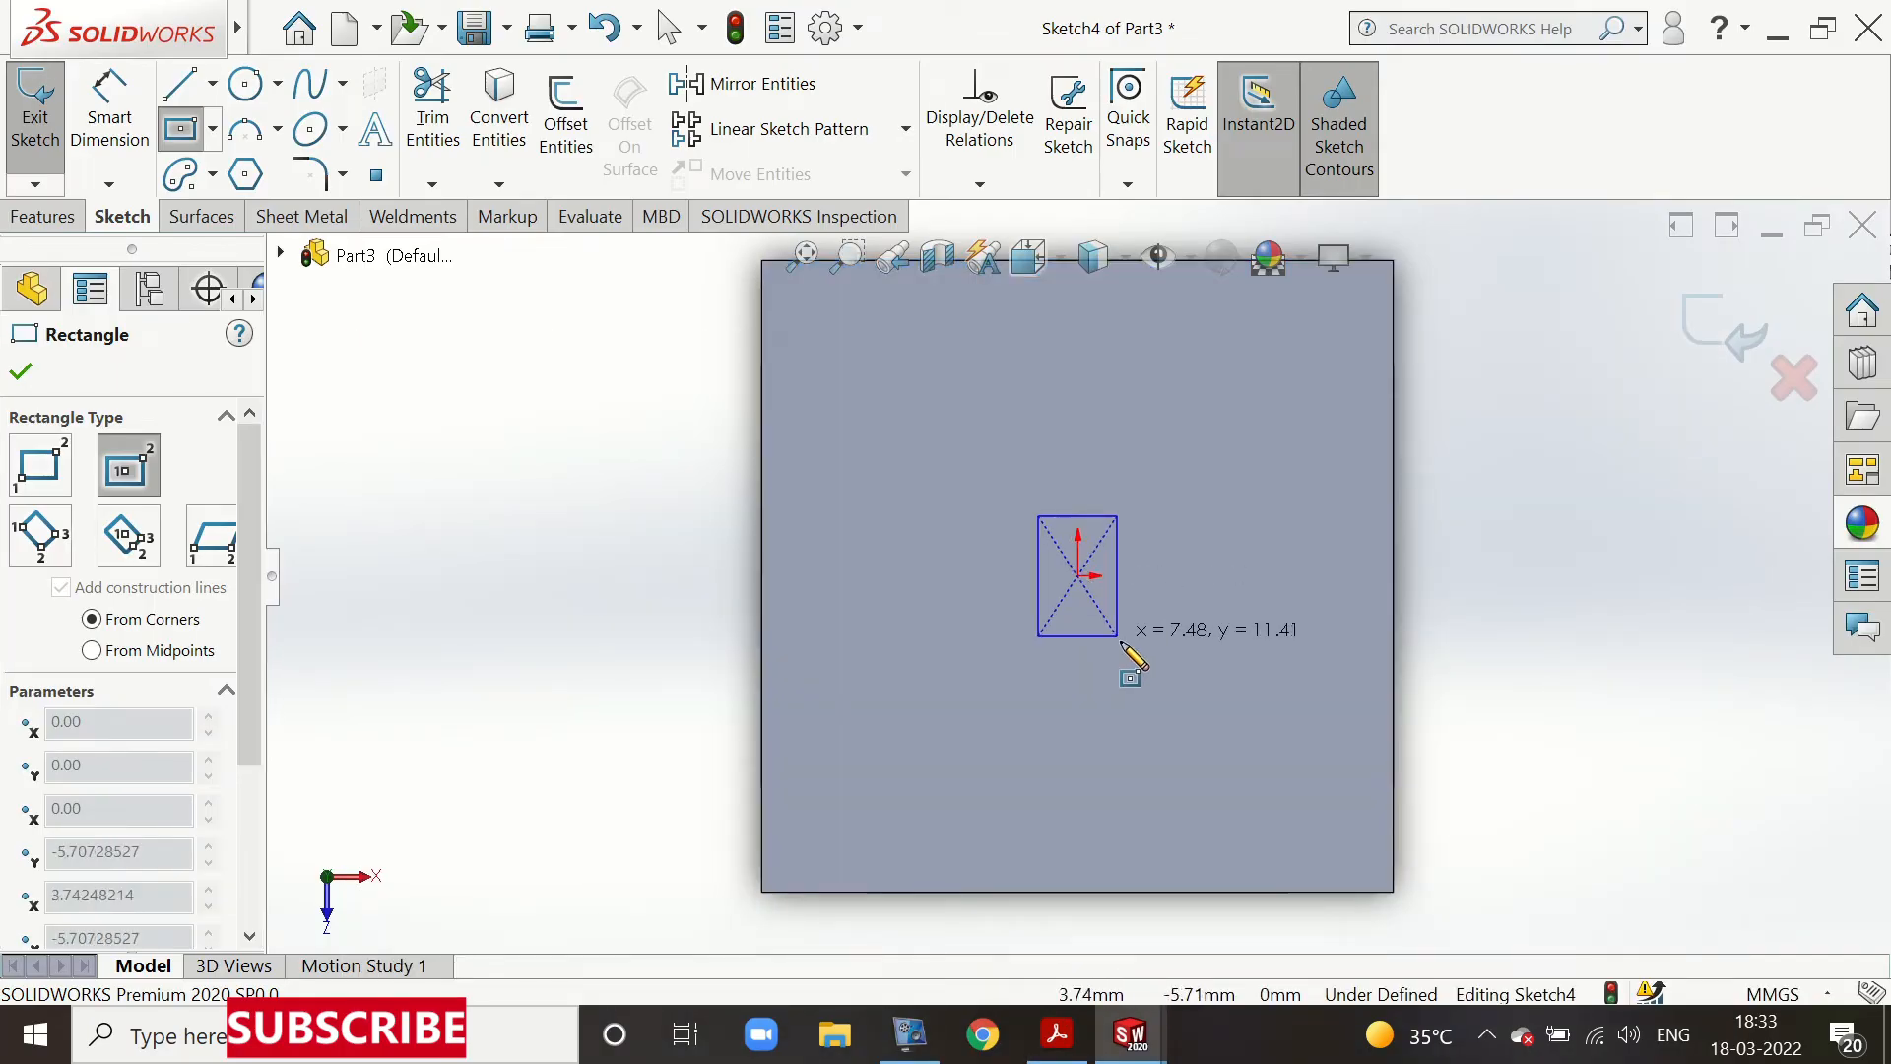
click(1237, 754)
right_click(1523, 577)
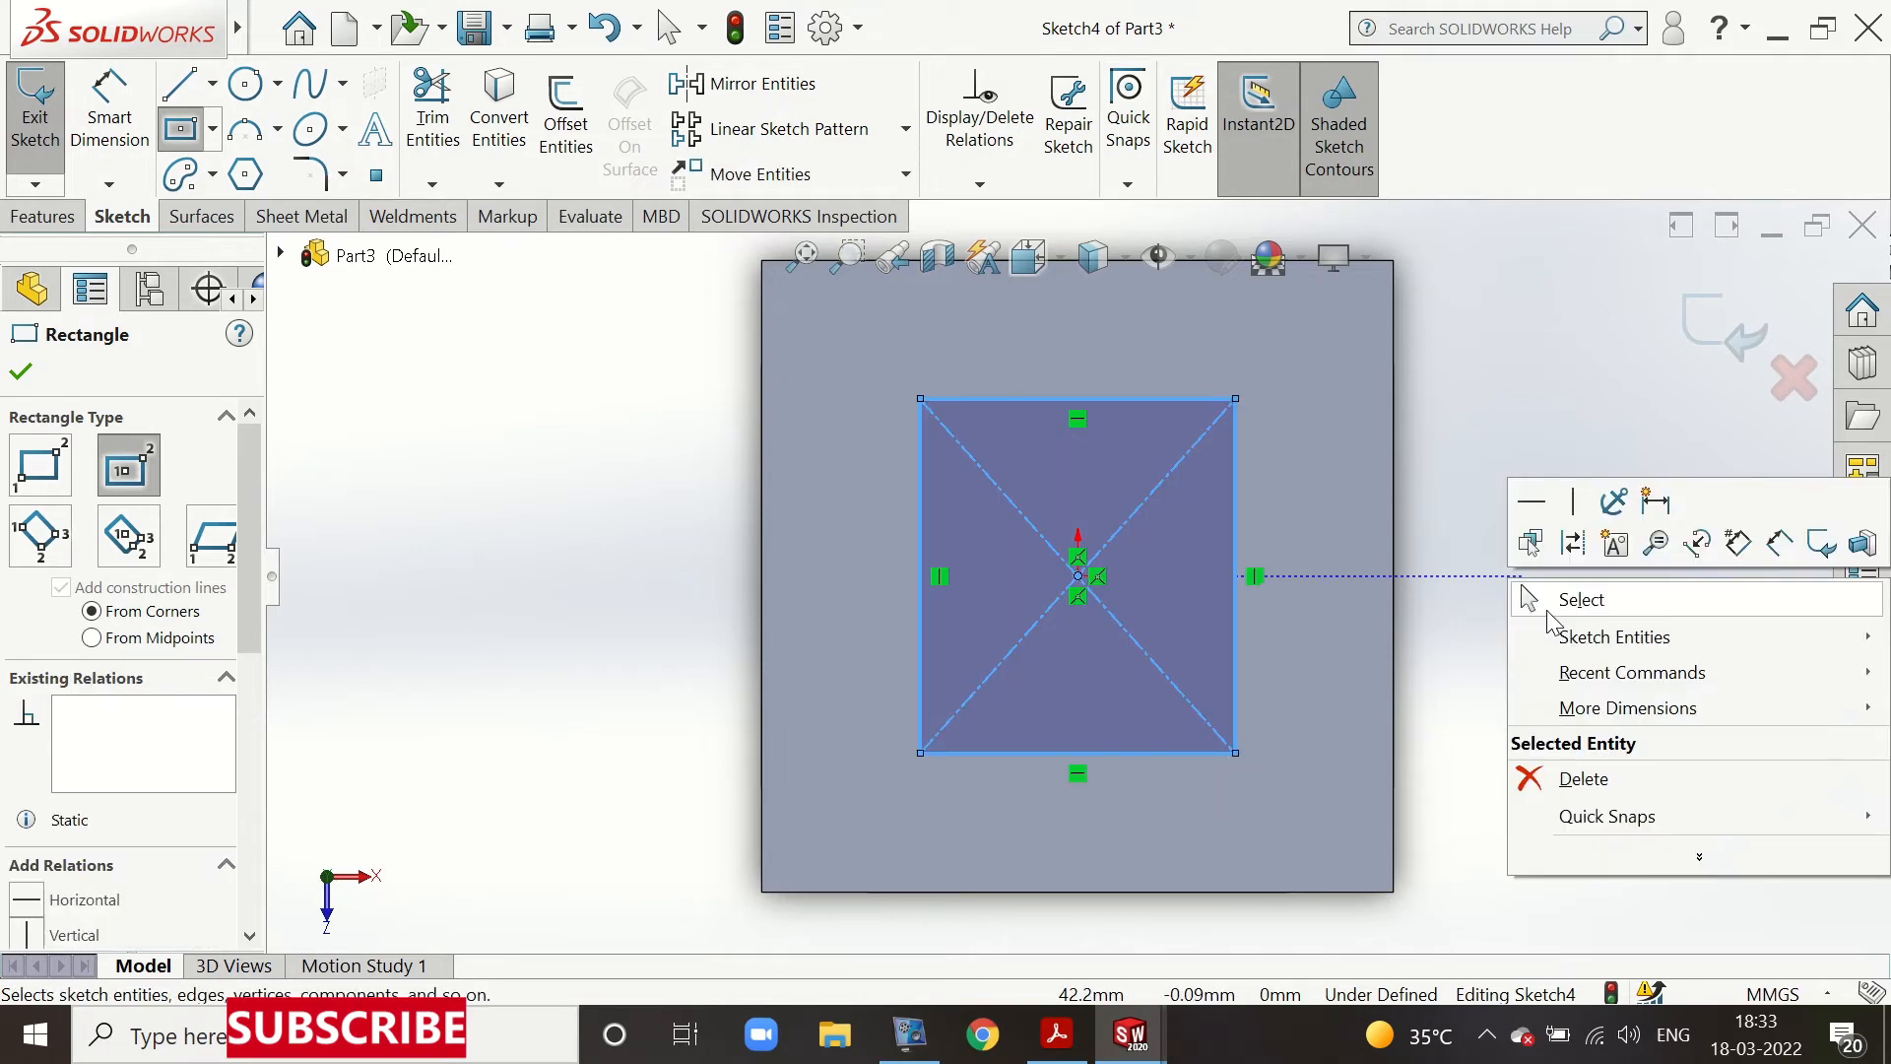
click(1544, 610)
Dimension the rectangle on the top face to 40 mm high and 40 mm wide, and close the sketch
right_drag(1489, 473, 1495, 369)
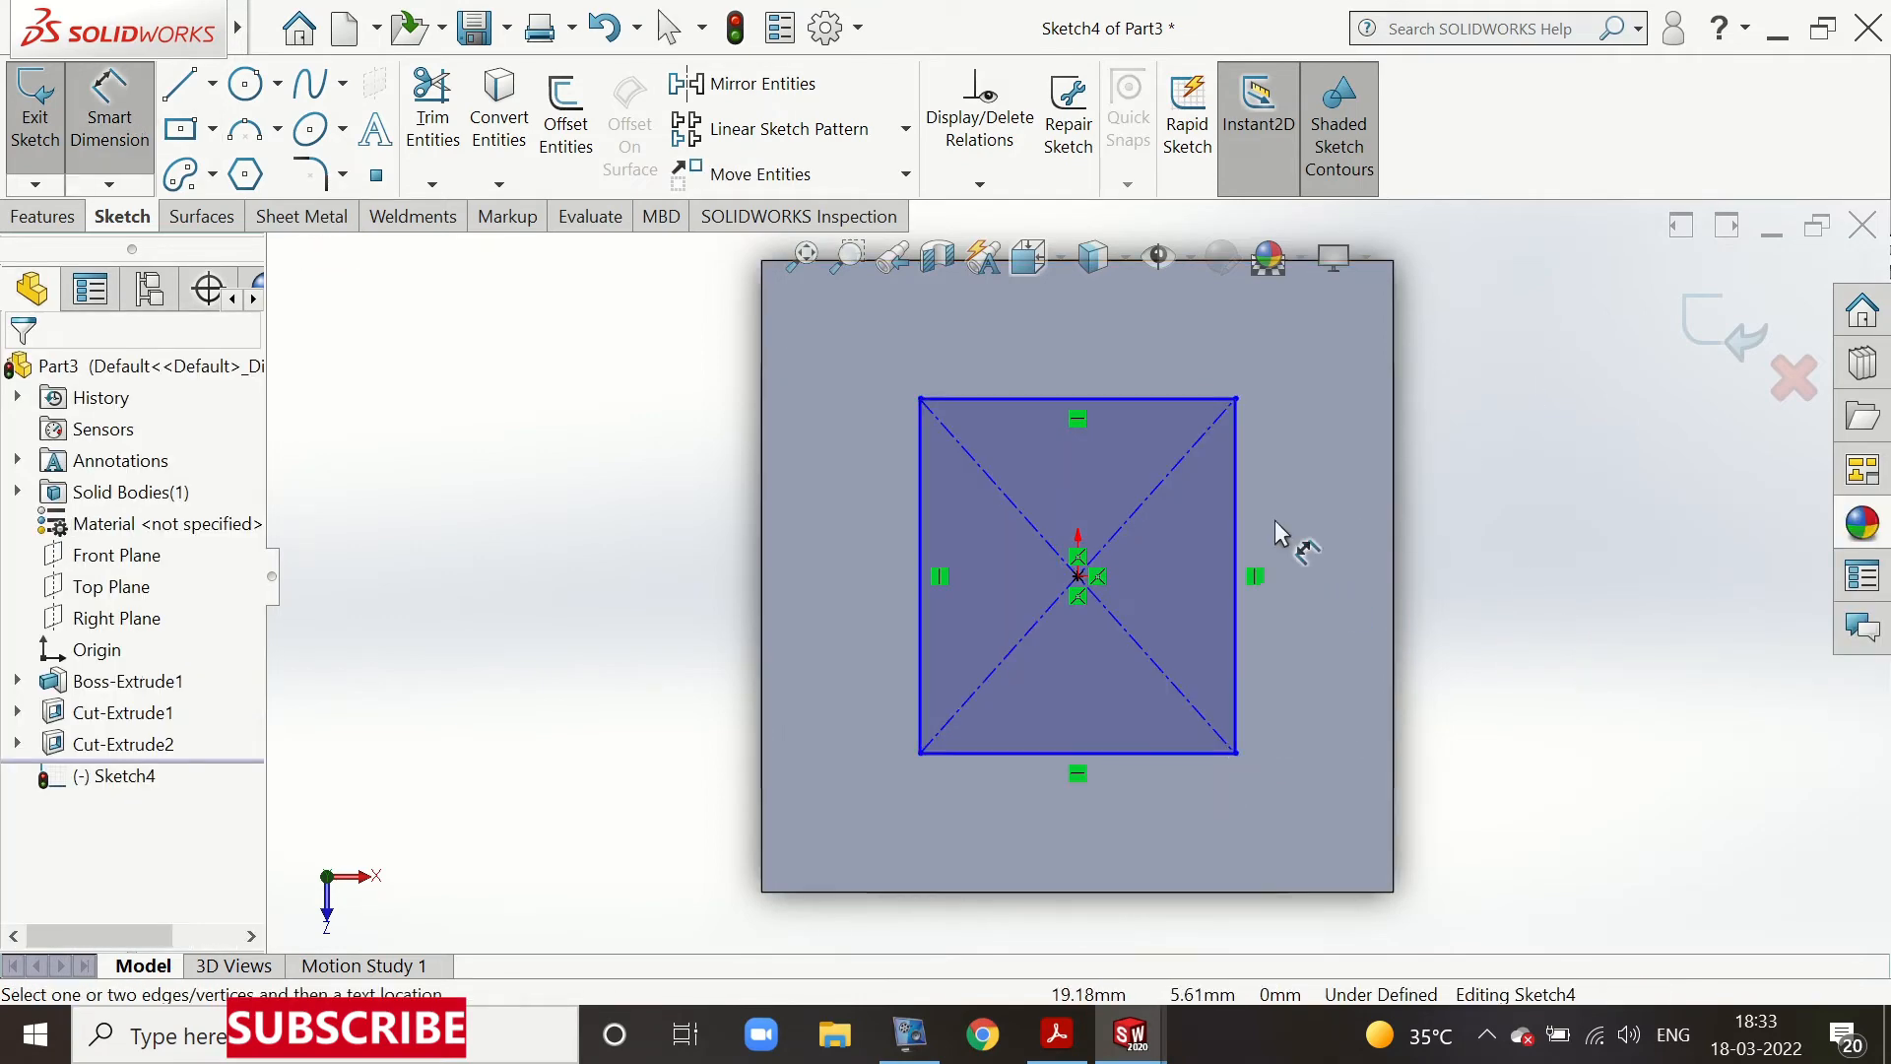
click(1240, 551)
click(1590, 585)
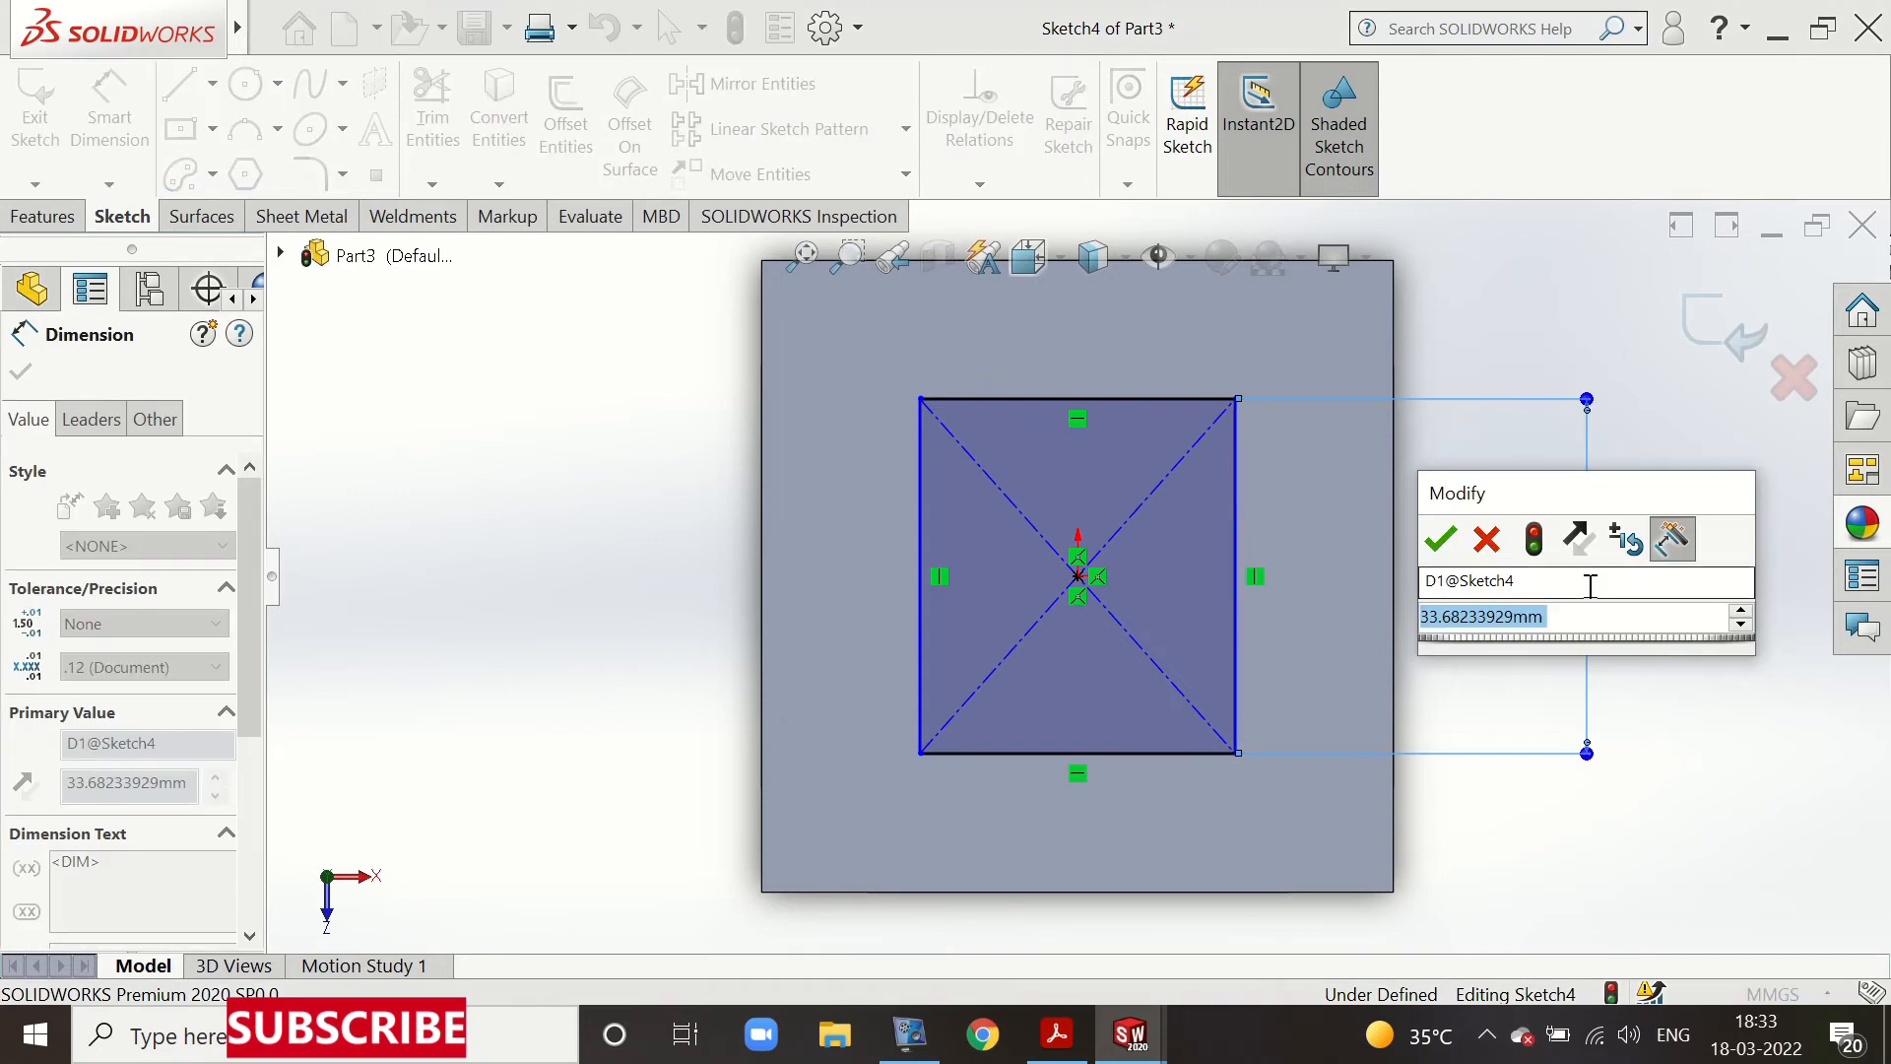
text(40)
key(Return)
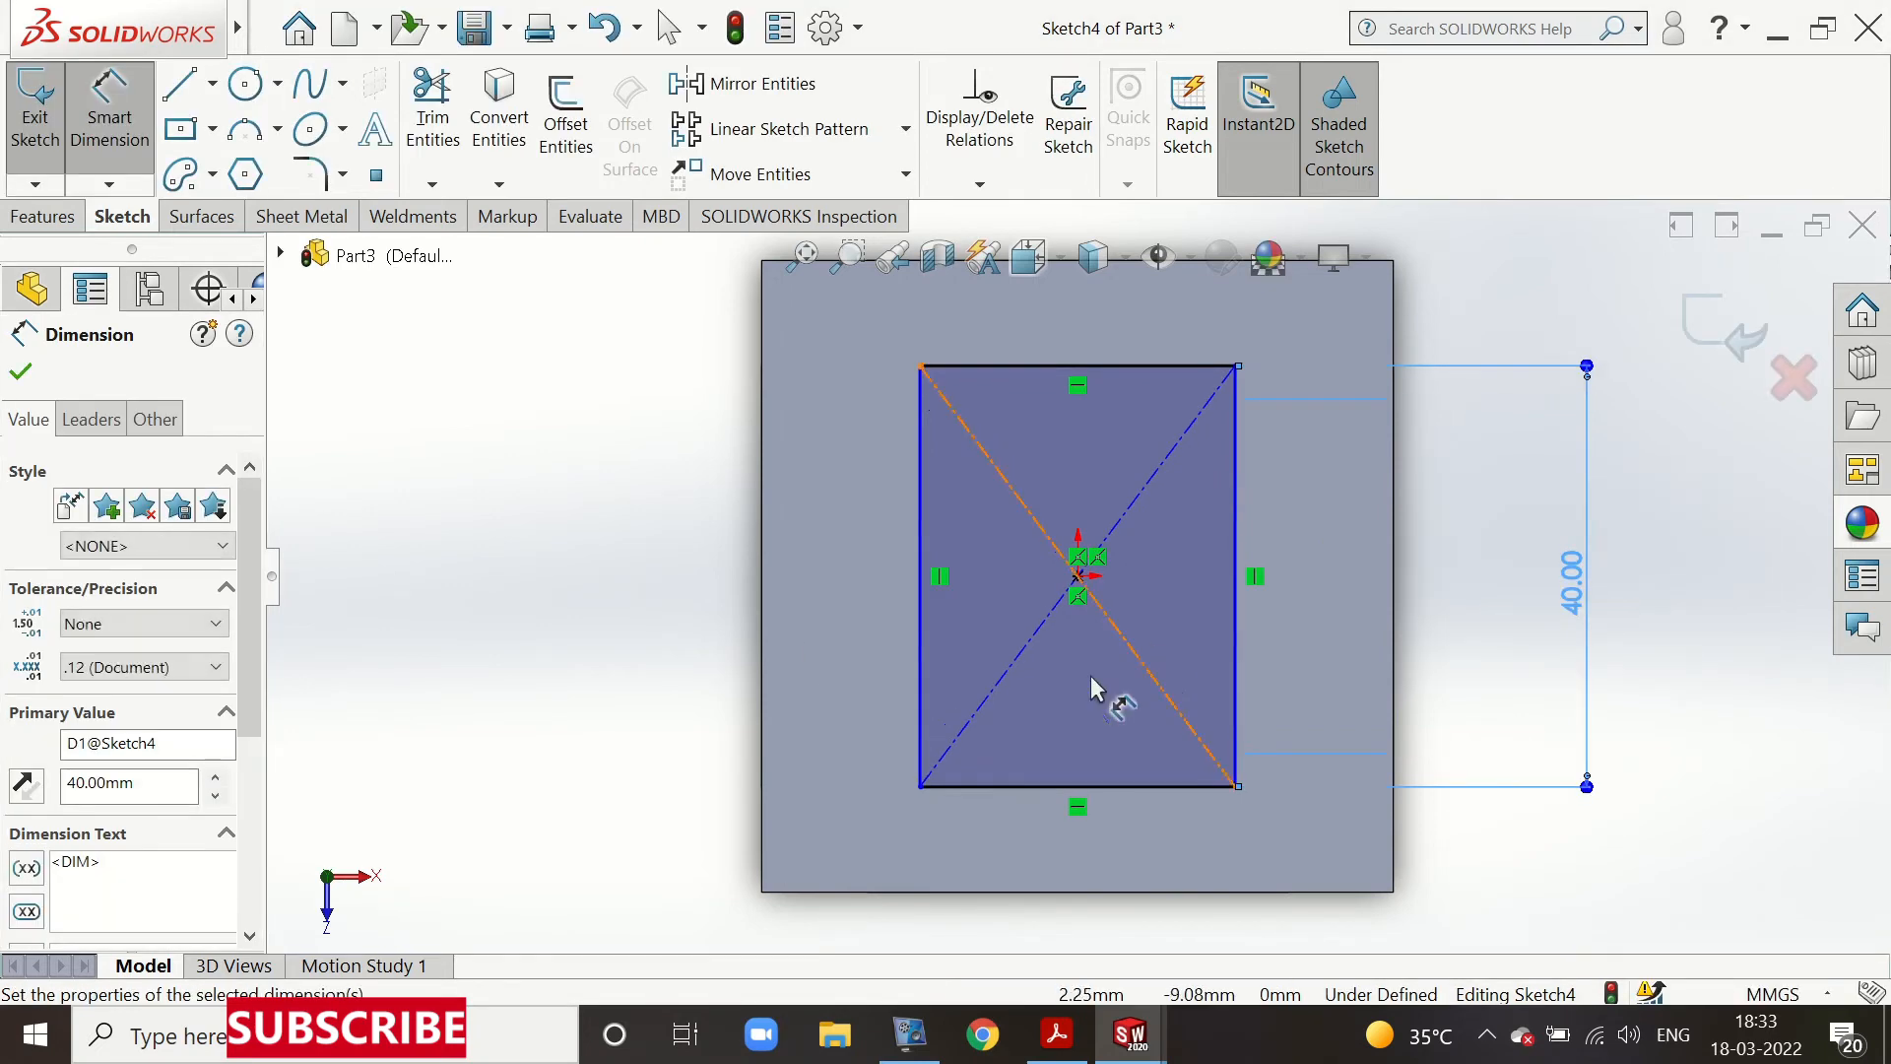
click(1169, 788)
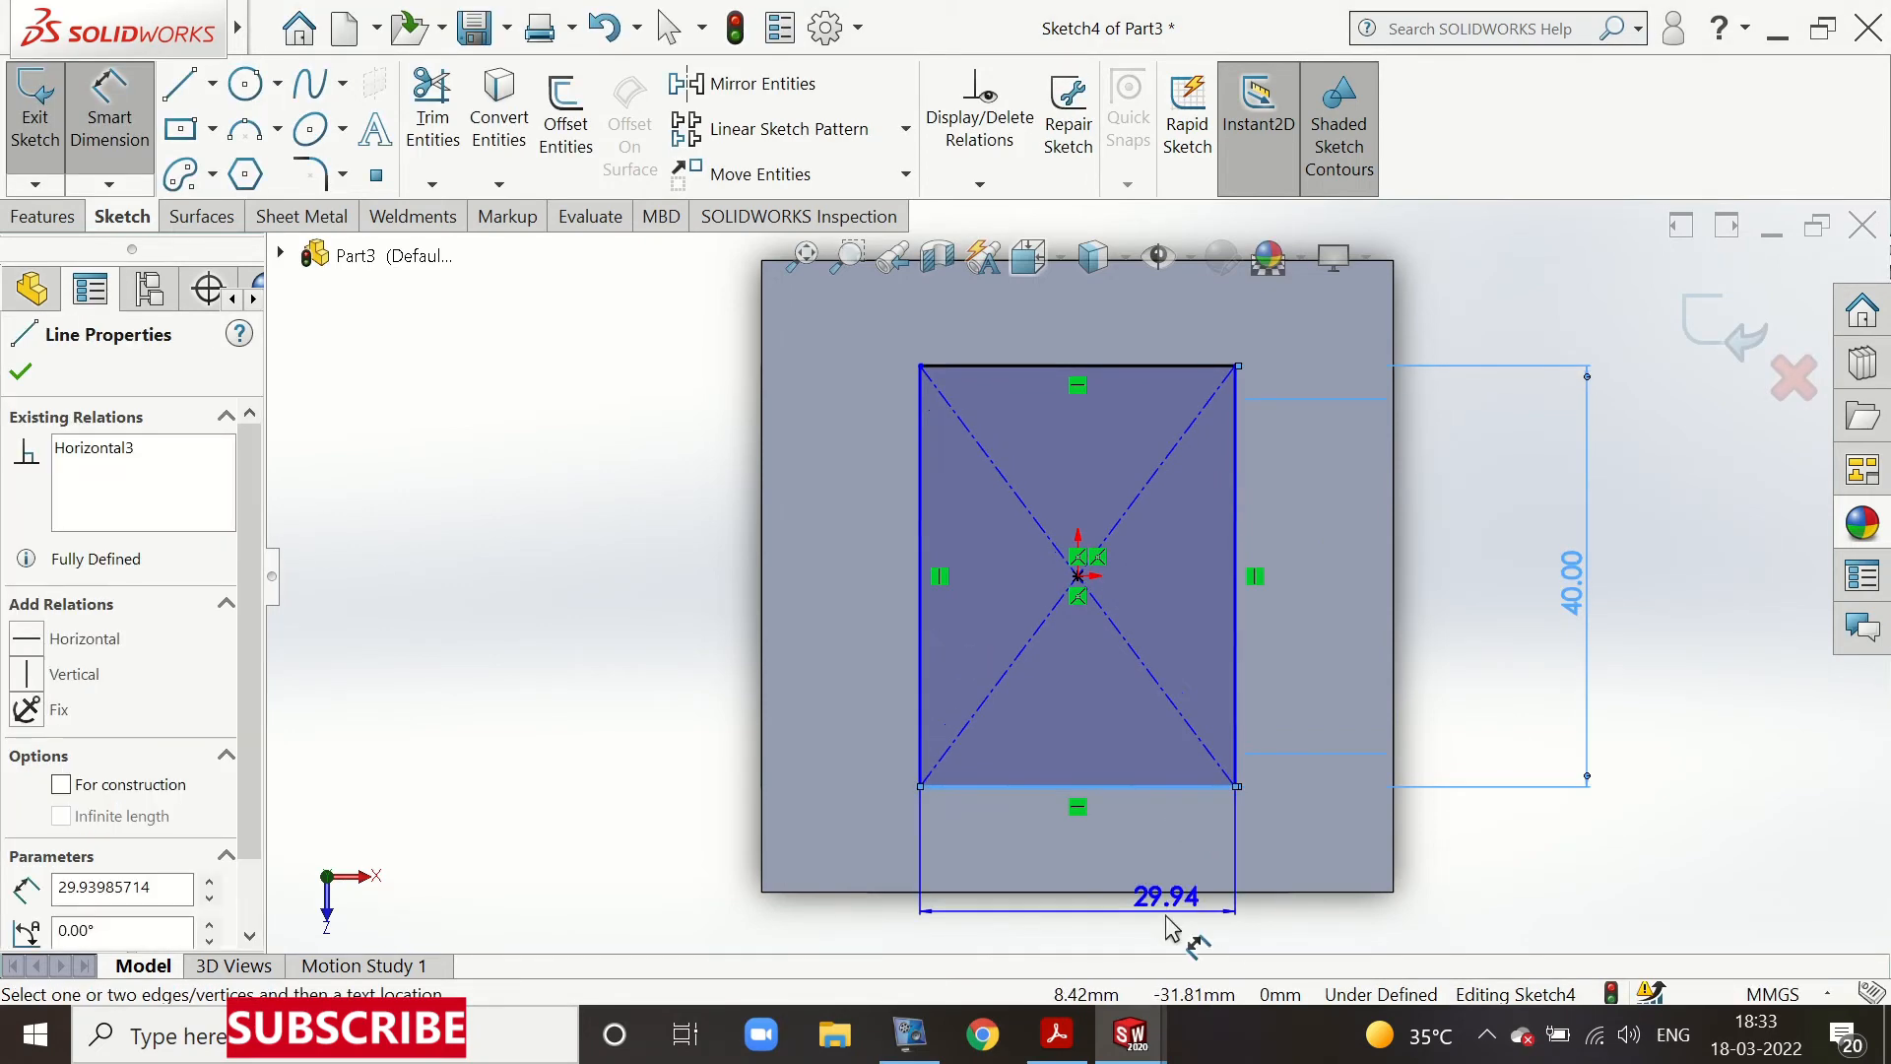
click(1161, 946)
text(40)
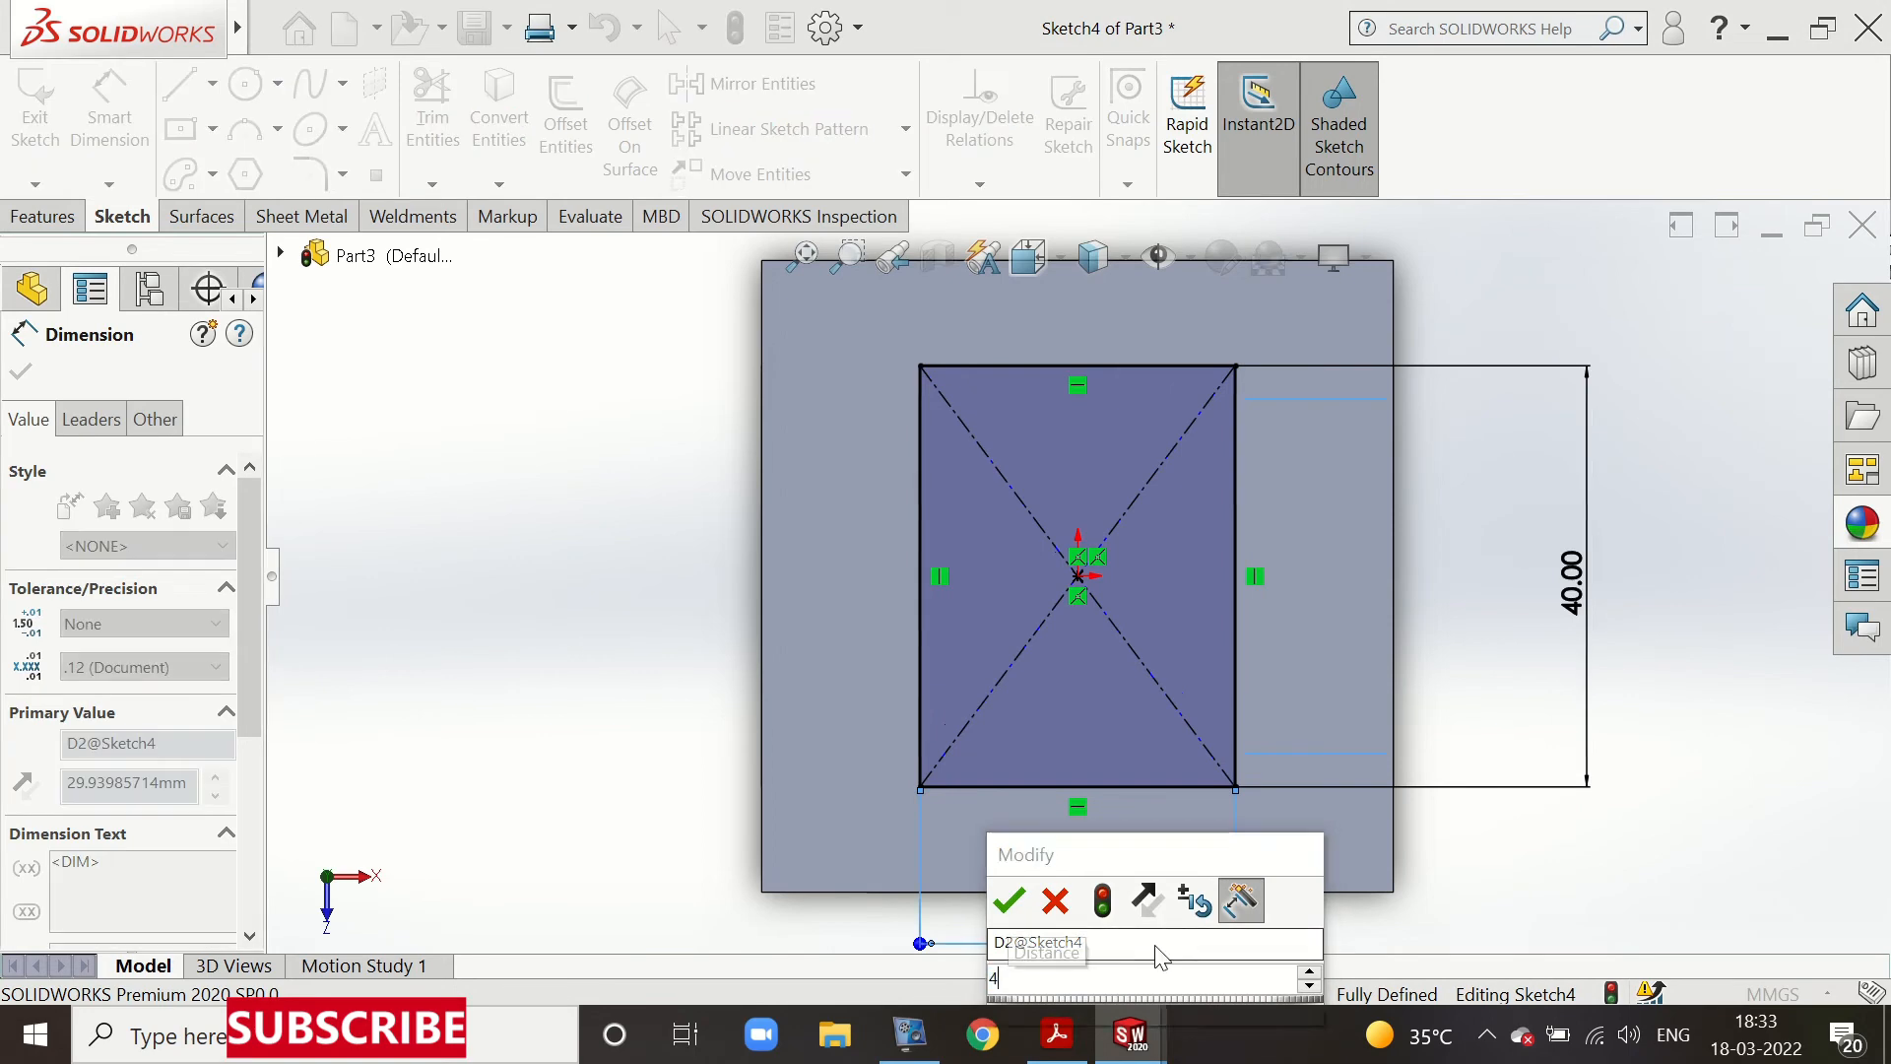
key(Return)
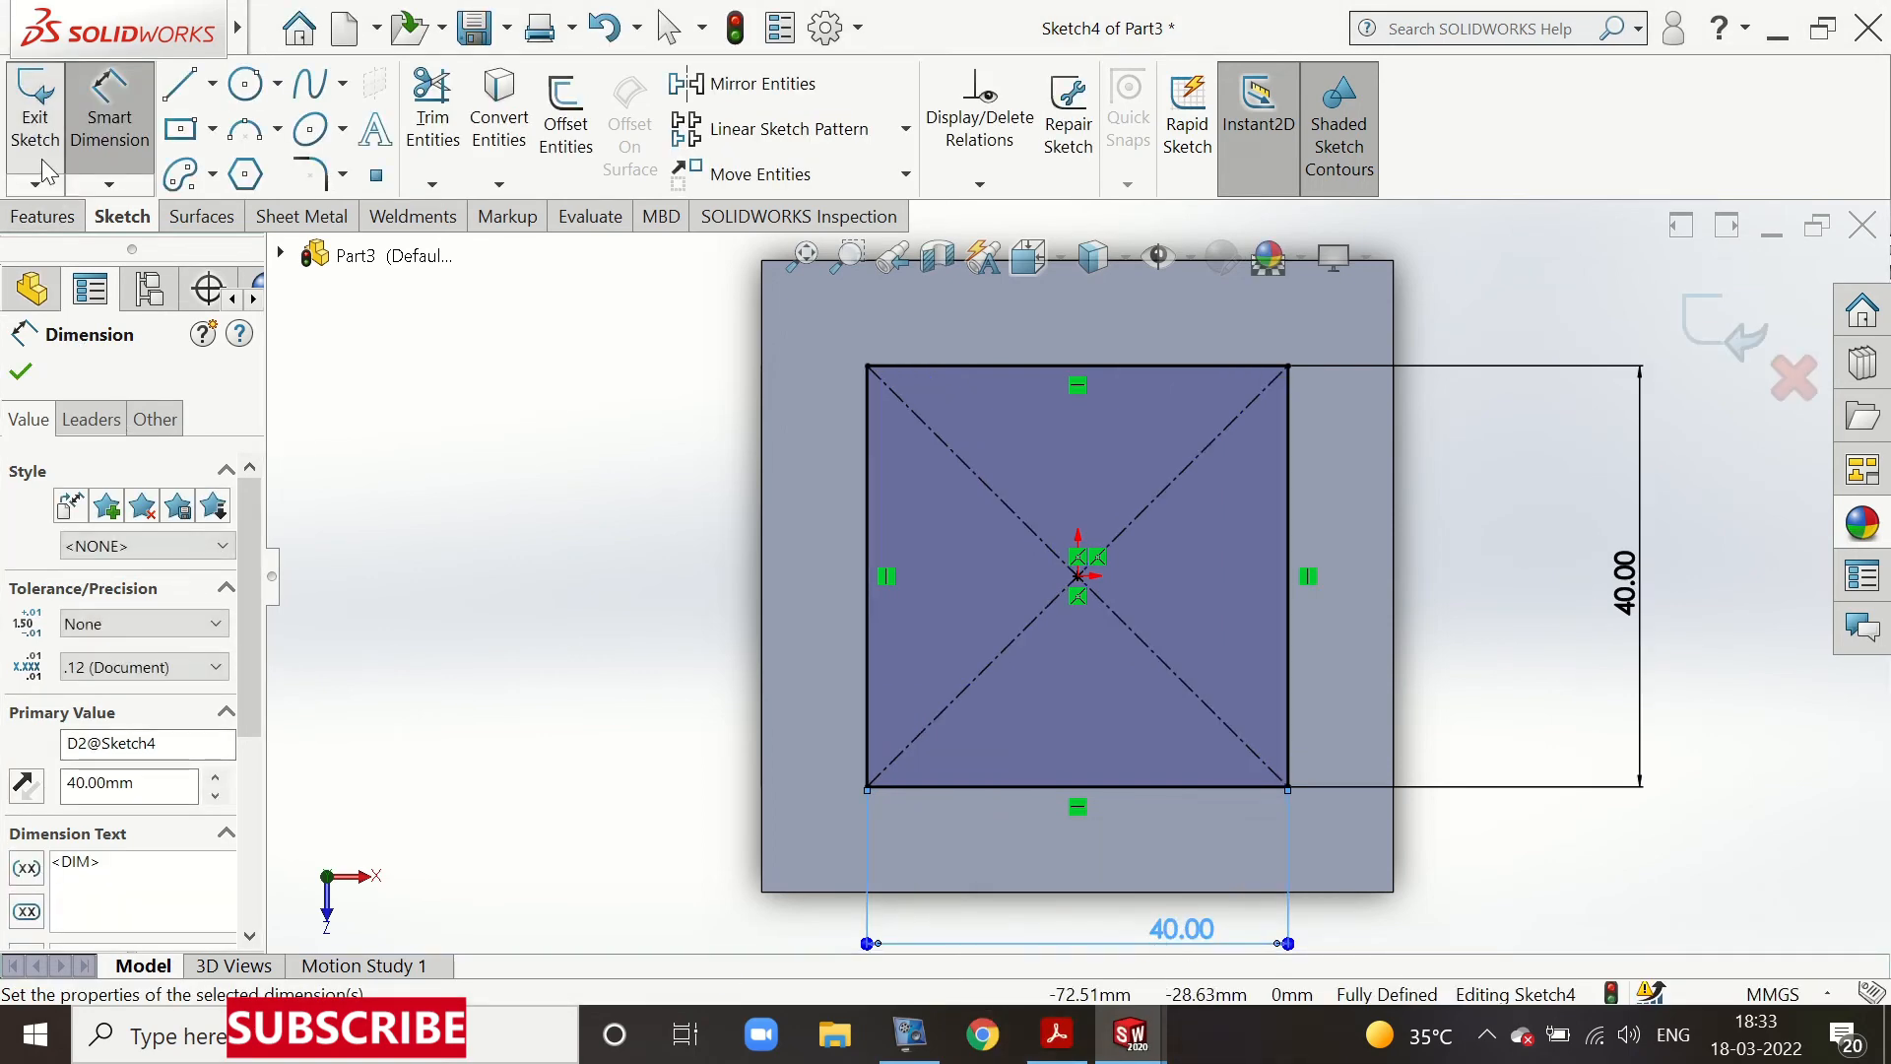
click(41, 148)
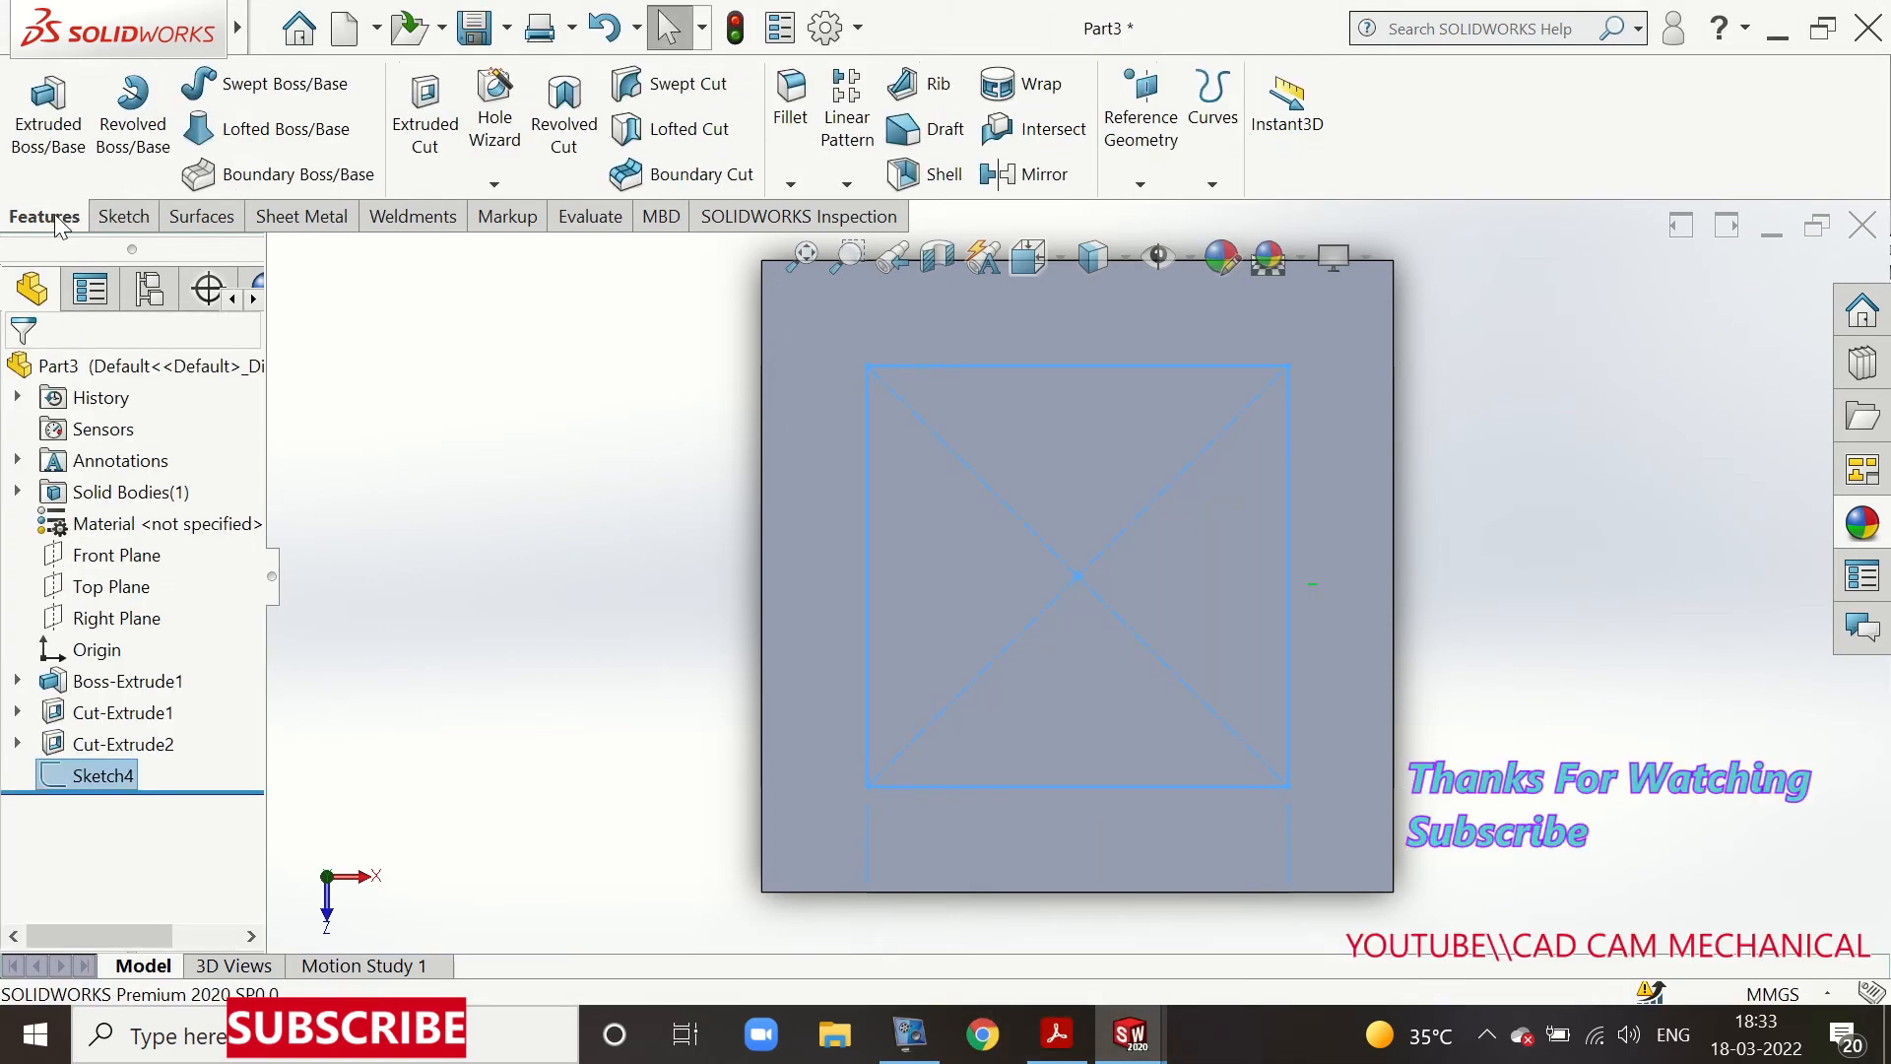
Cut the top face's square sketch through the cube with an Extruded Cut set to Through All
click(426, 111)
middle_drag(1281, 707, 1244, 573)
scroll(1243, 574, up, 5)
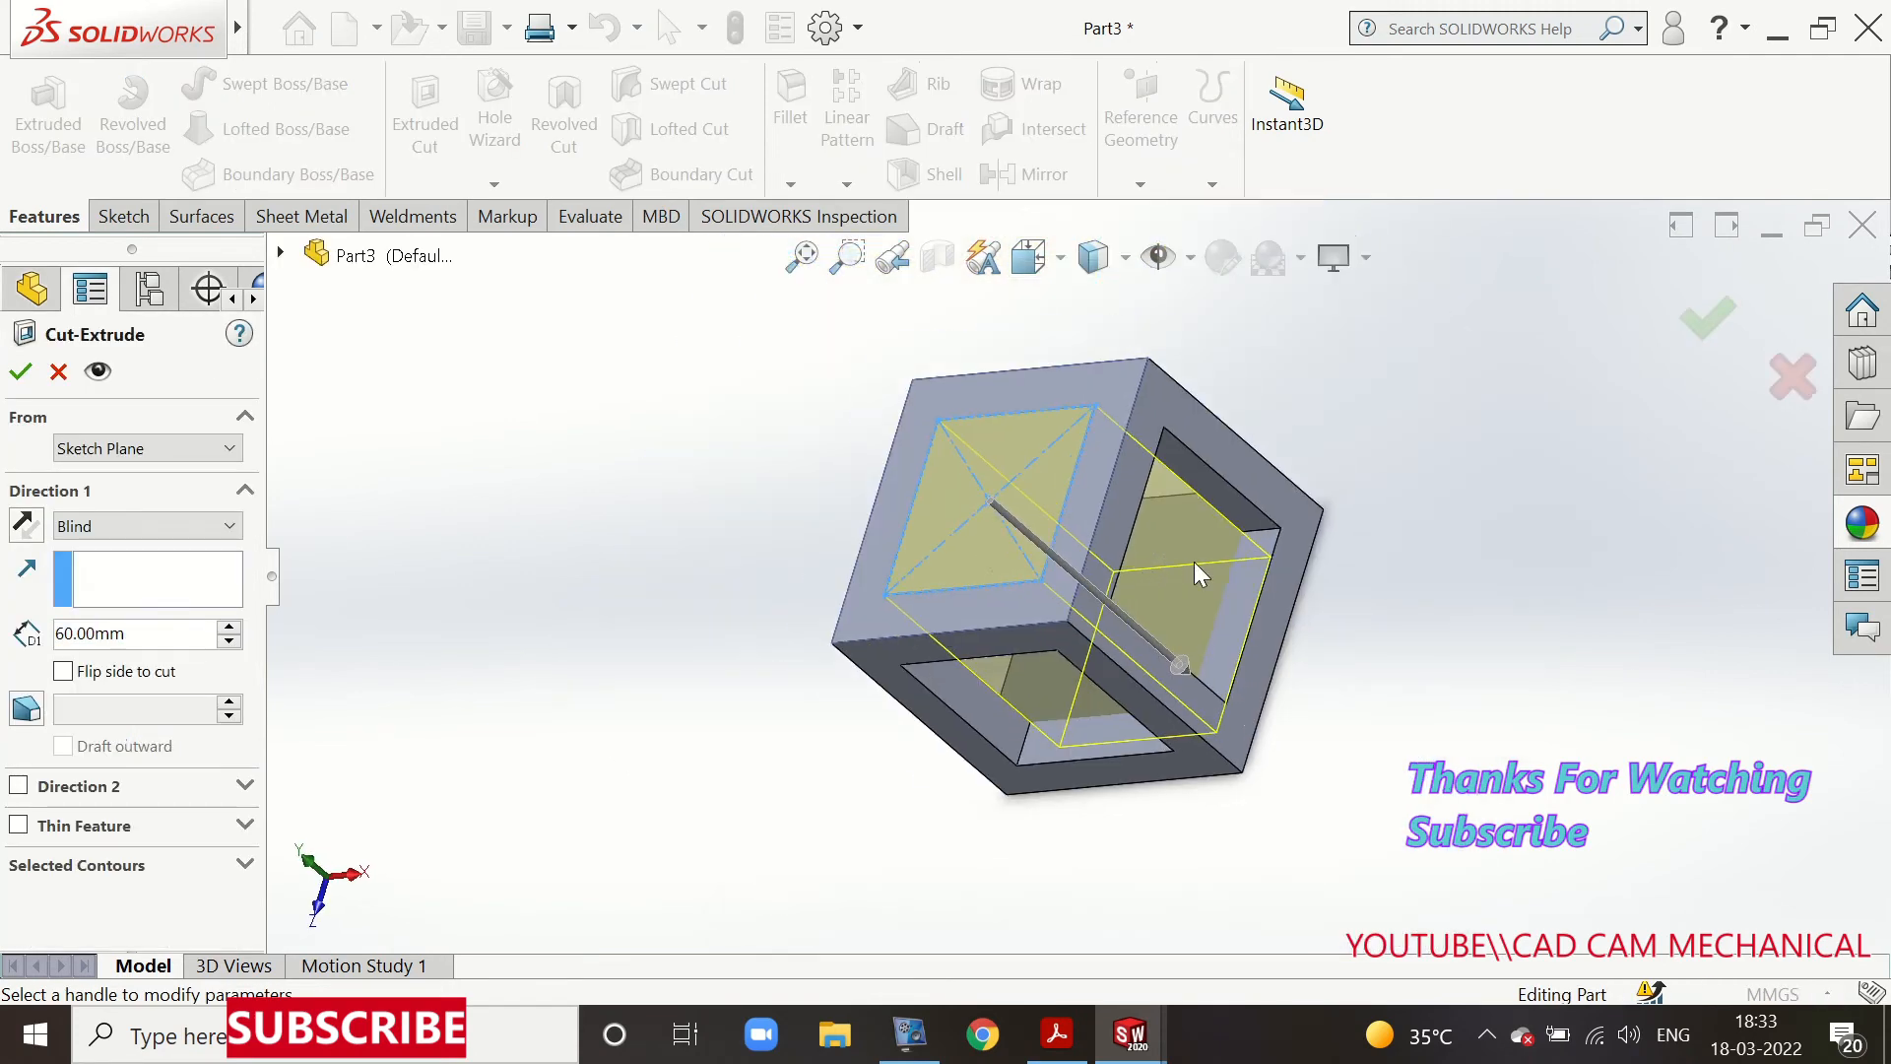
click(115, 522)
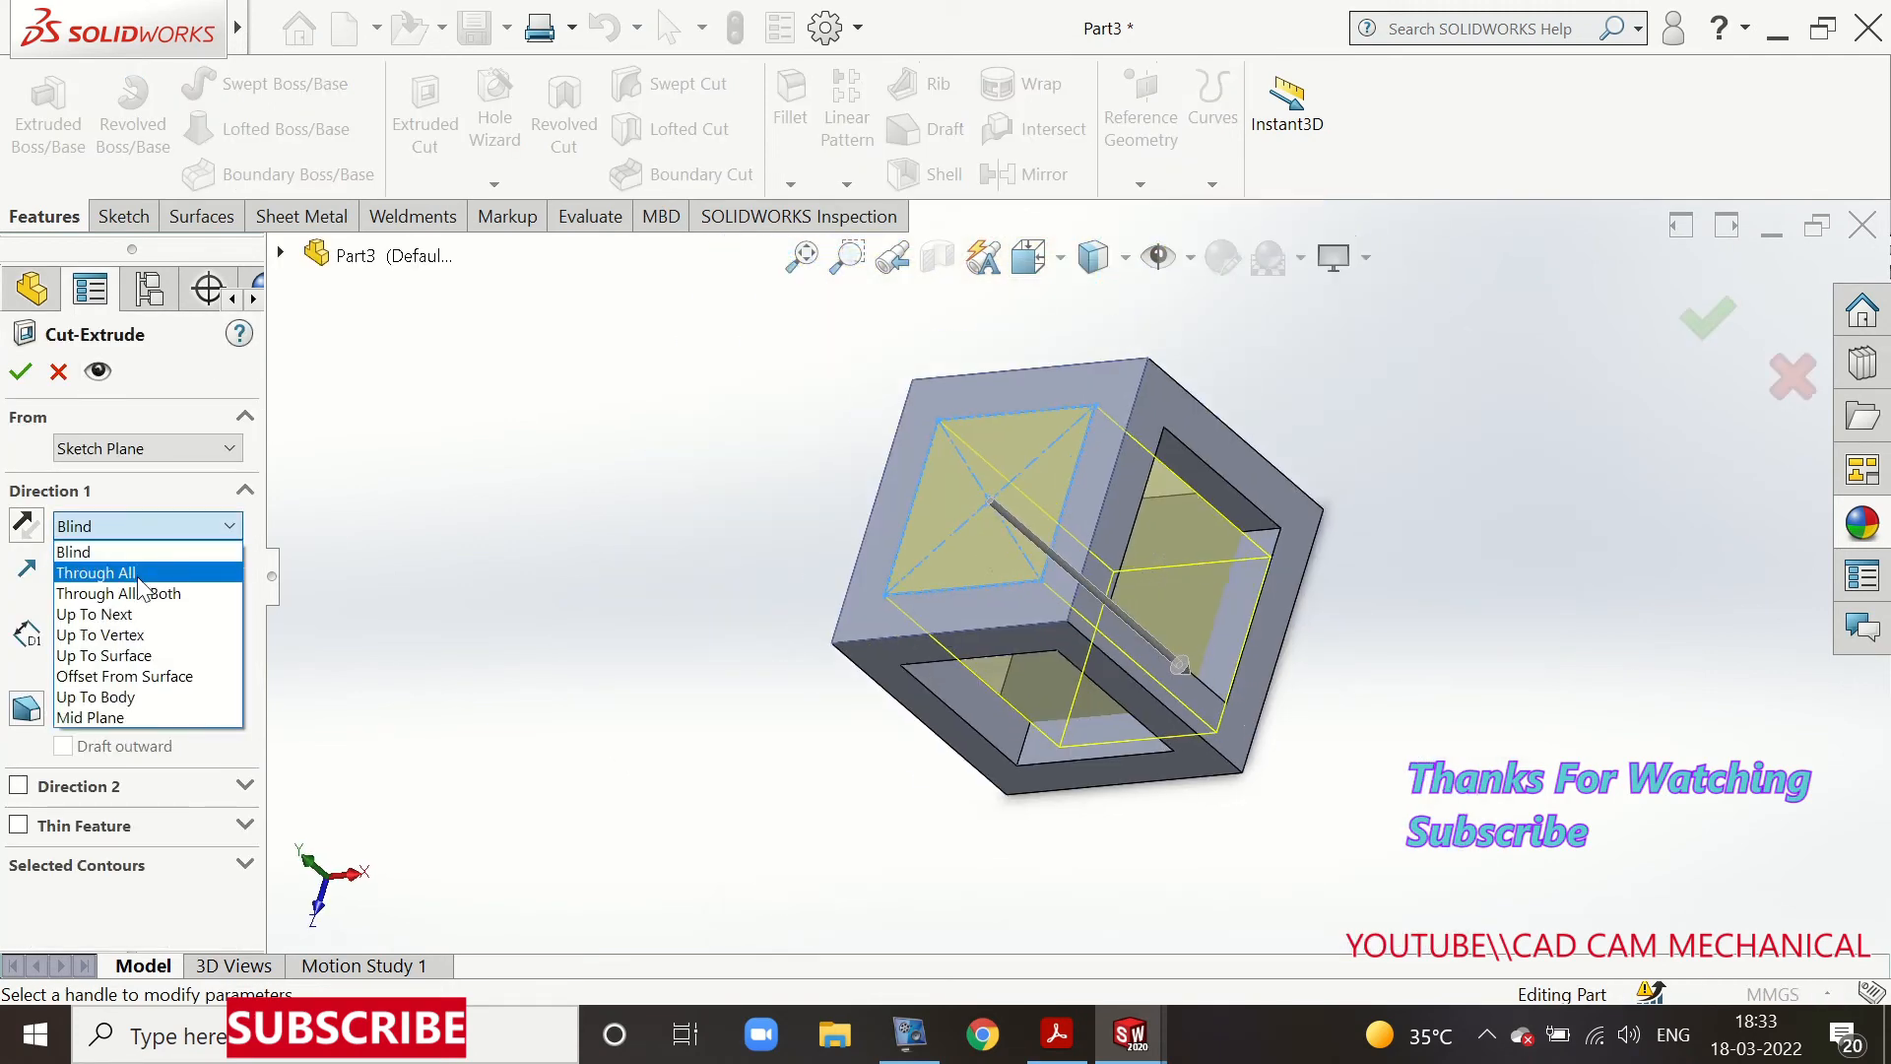
click(146, 574)
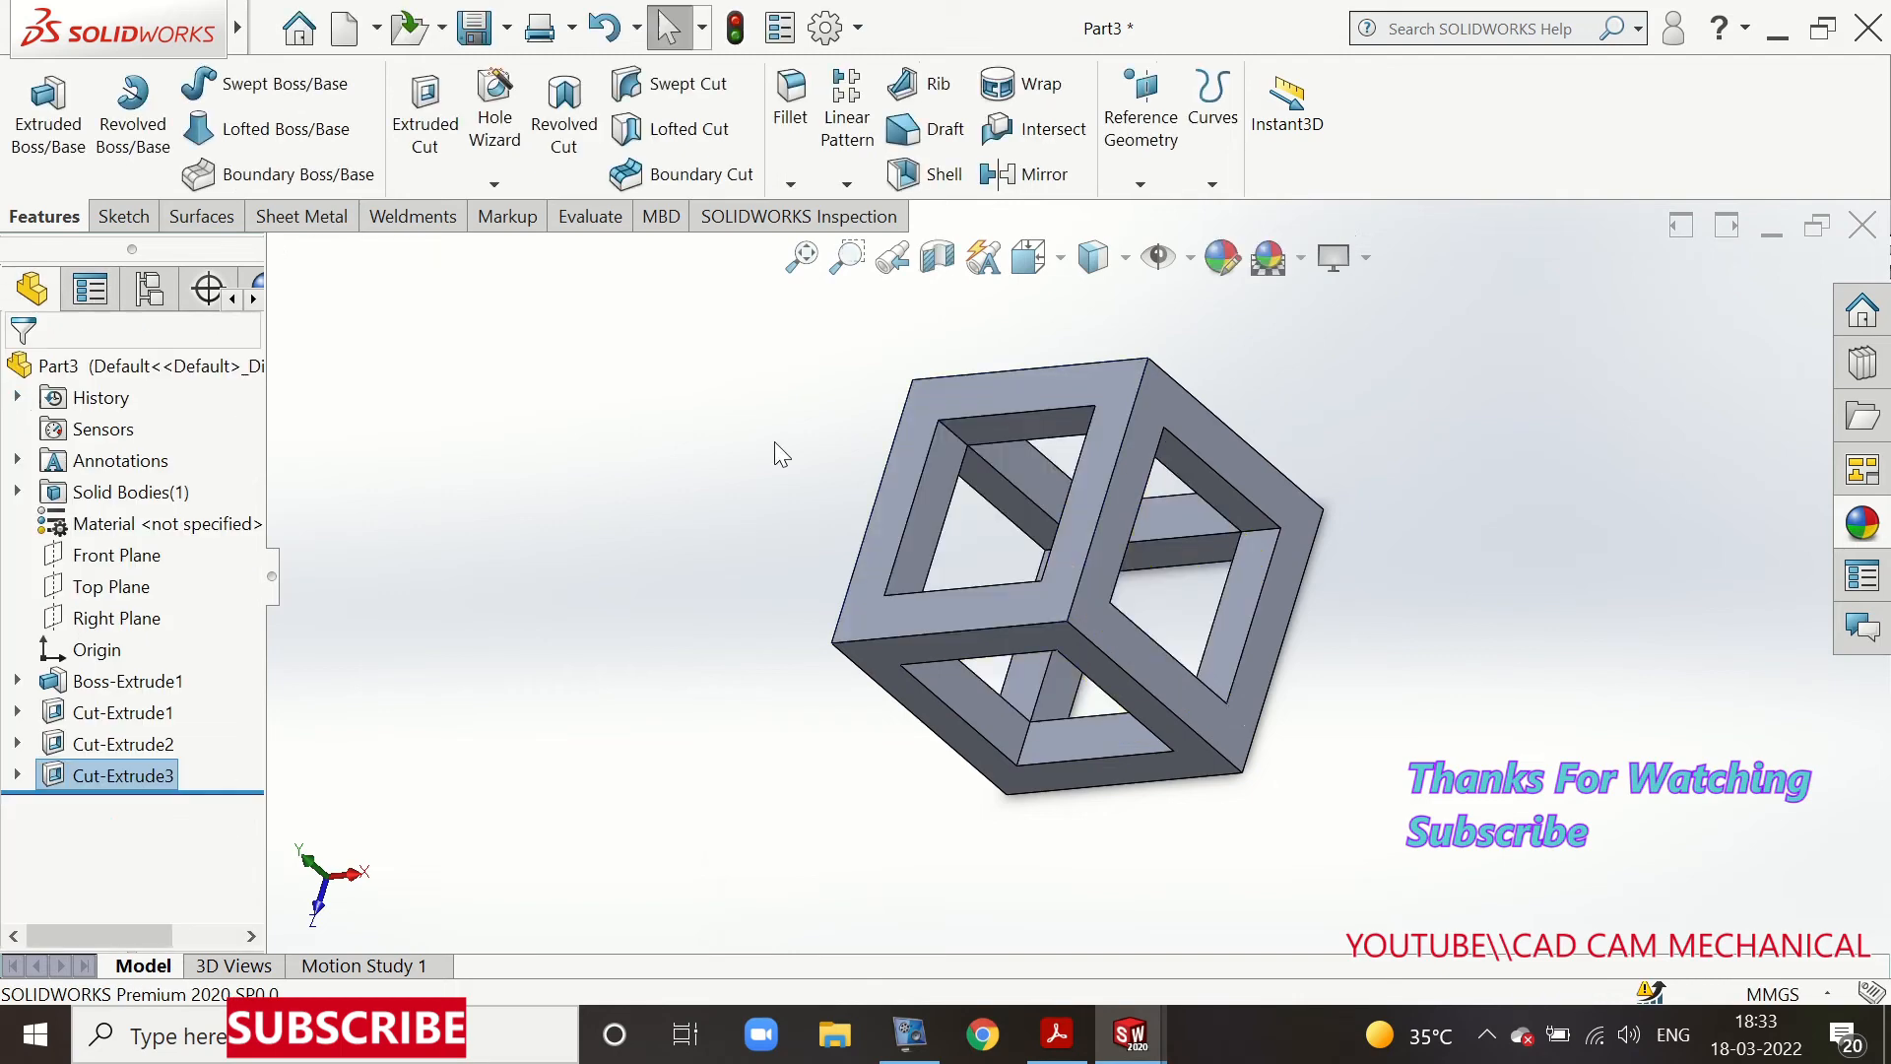
Show the hollow cube frame in the isometric view
scroll(1108, 542, up, 3)
middle_drag(1108, 532, 1151, 537)
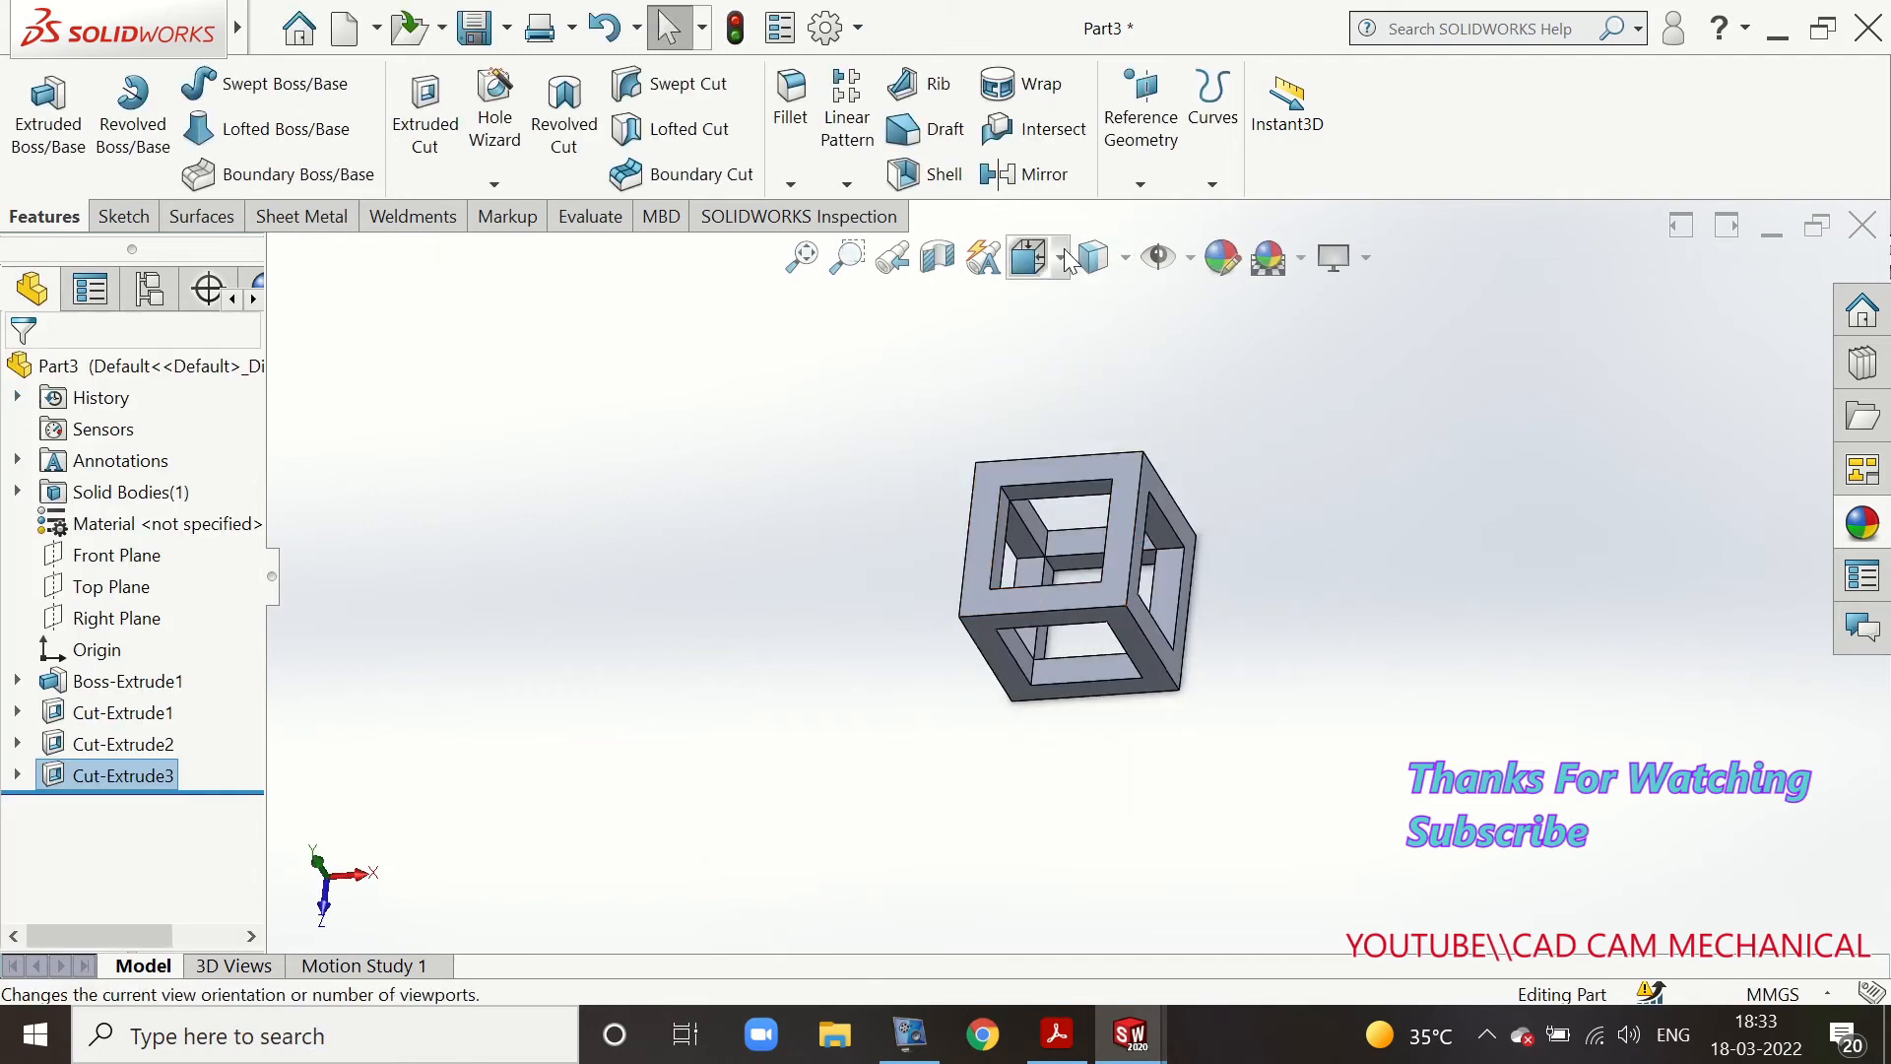
click(1032, 258)
click(1214, 354)
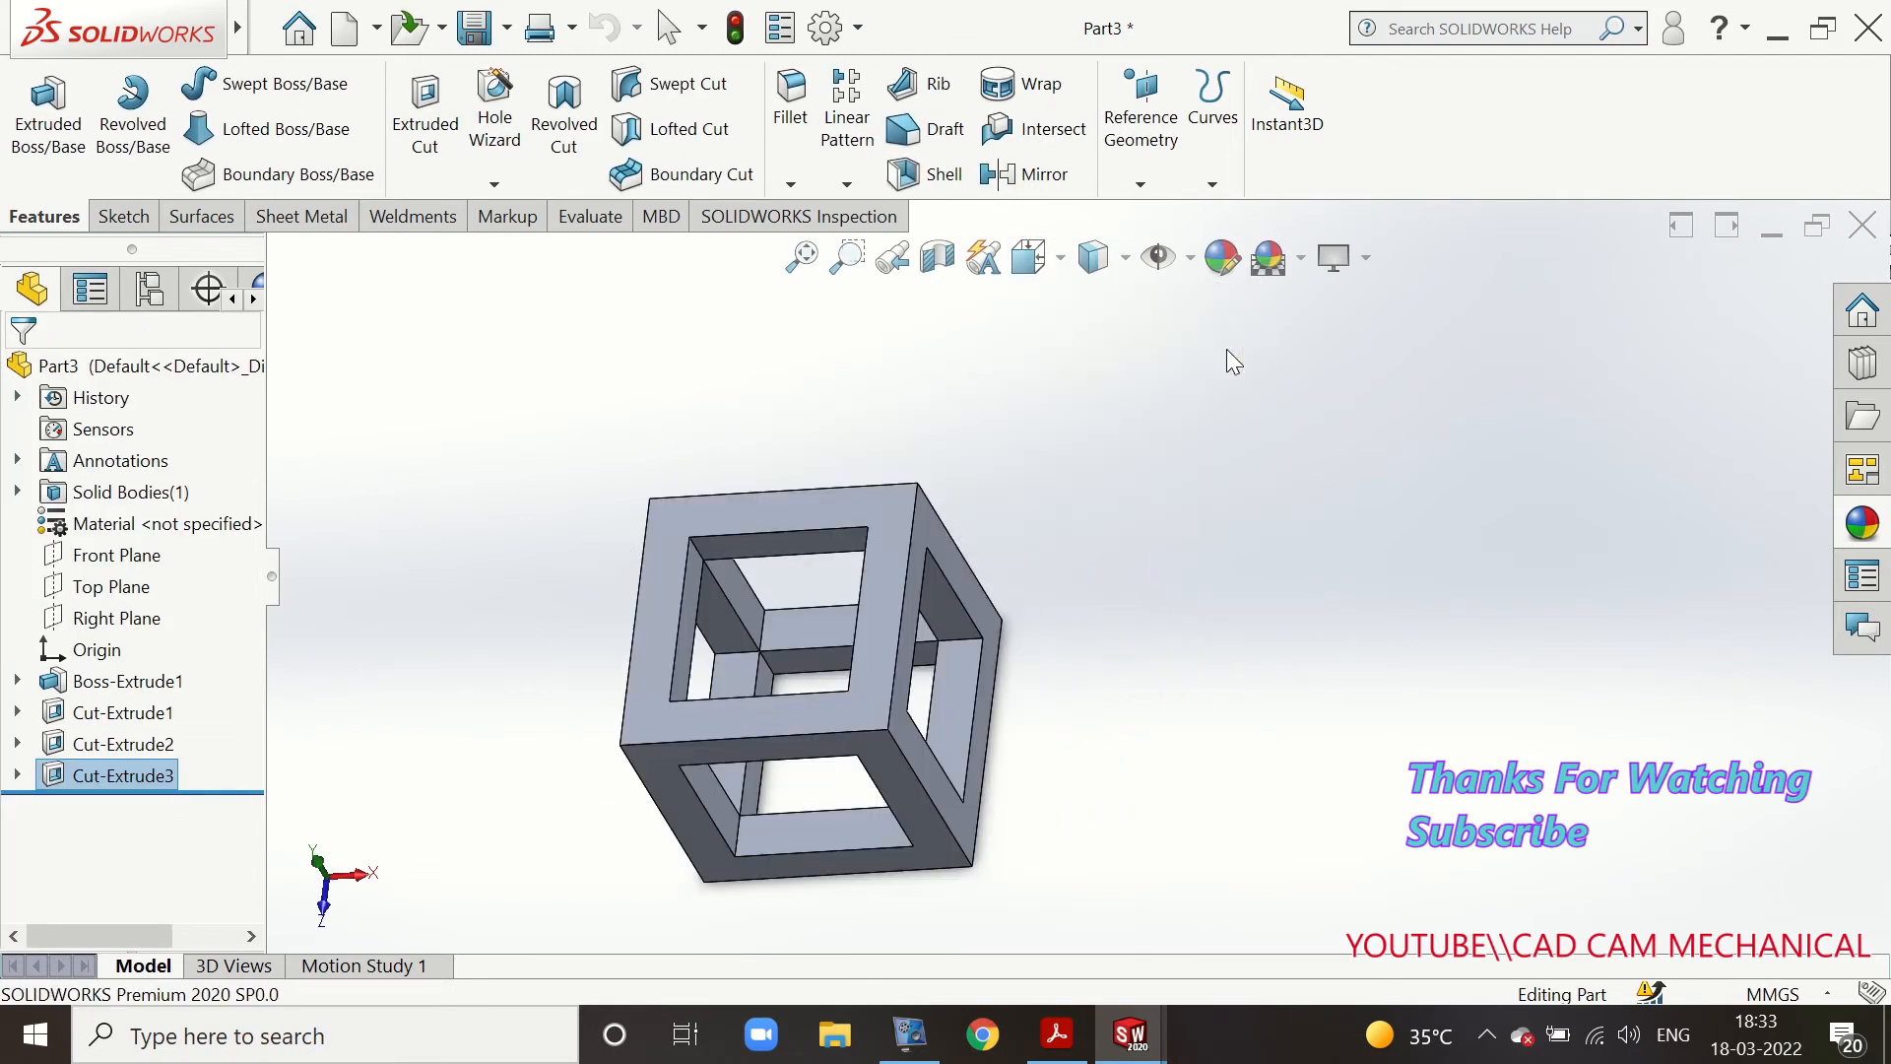
scroll(1243, 566, up, 2)
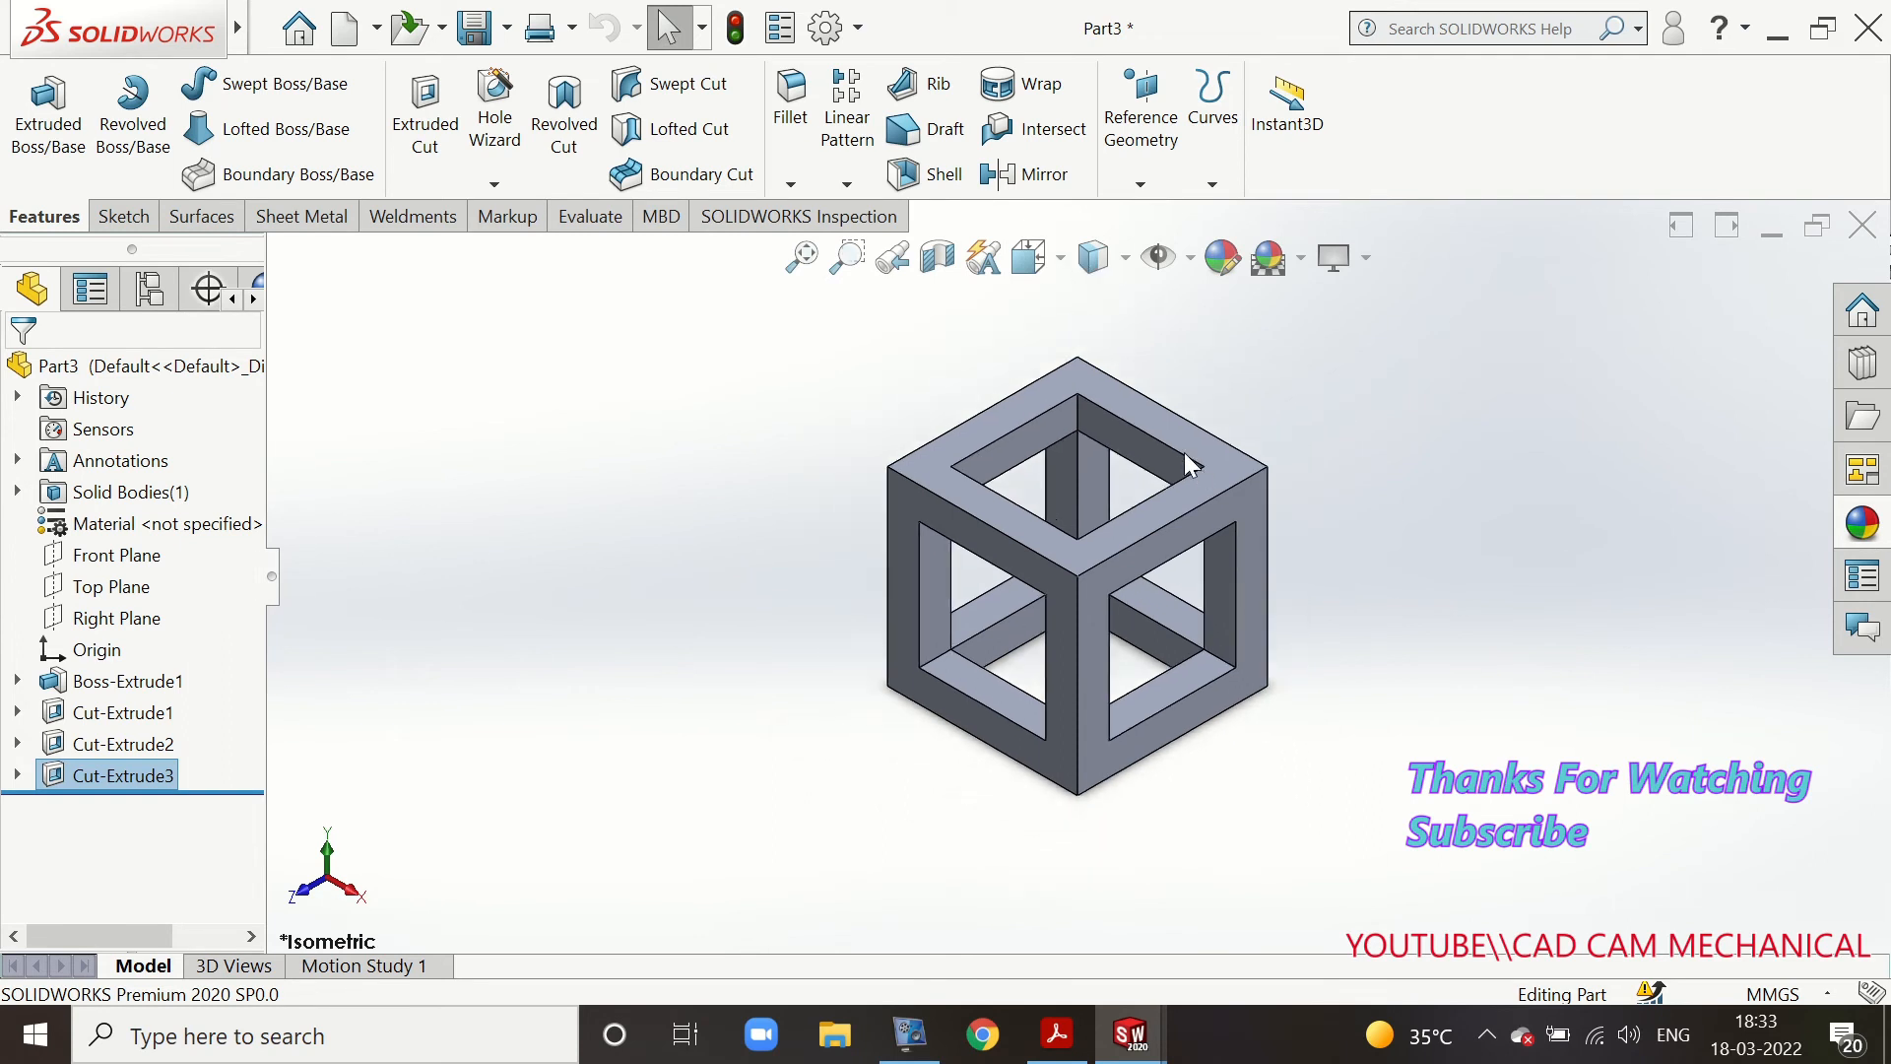
scroll(1184, 452, down, 2)
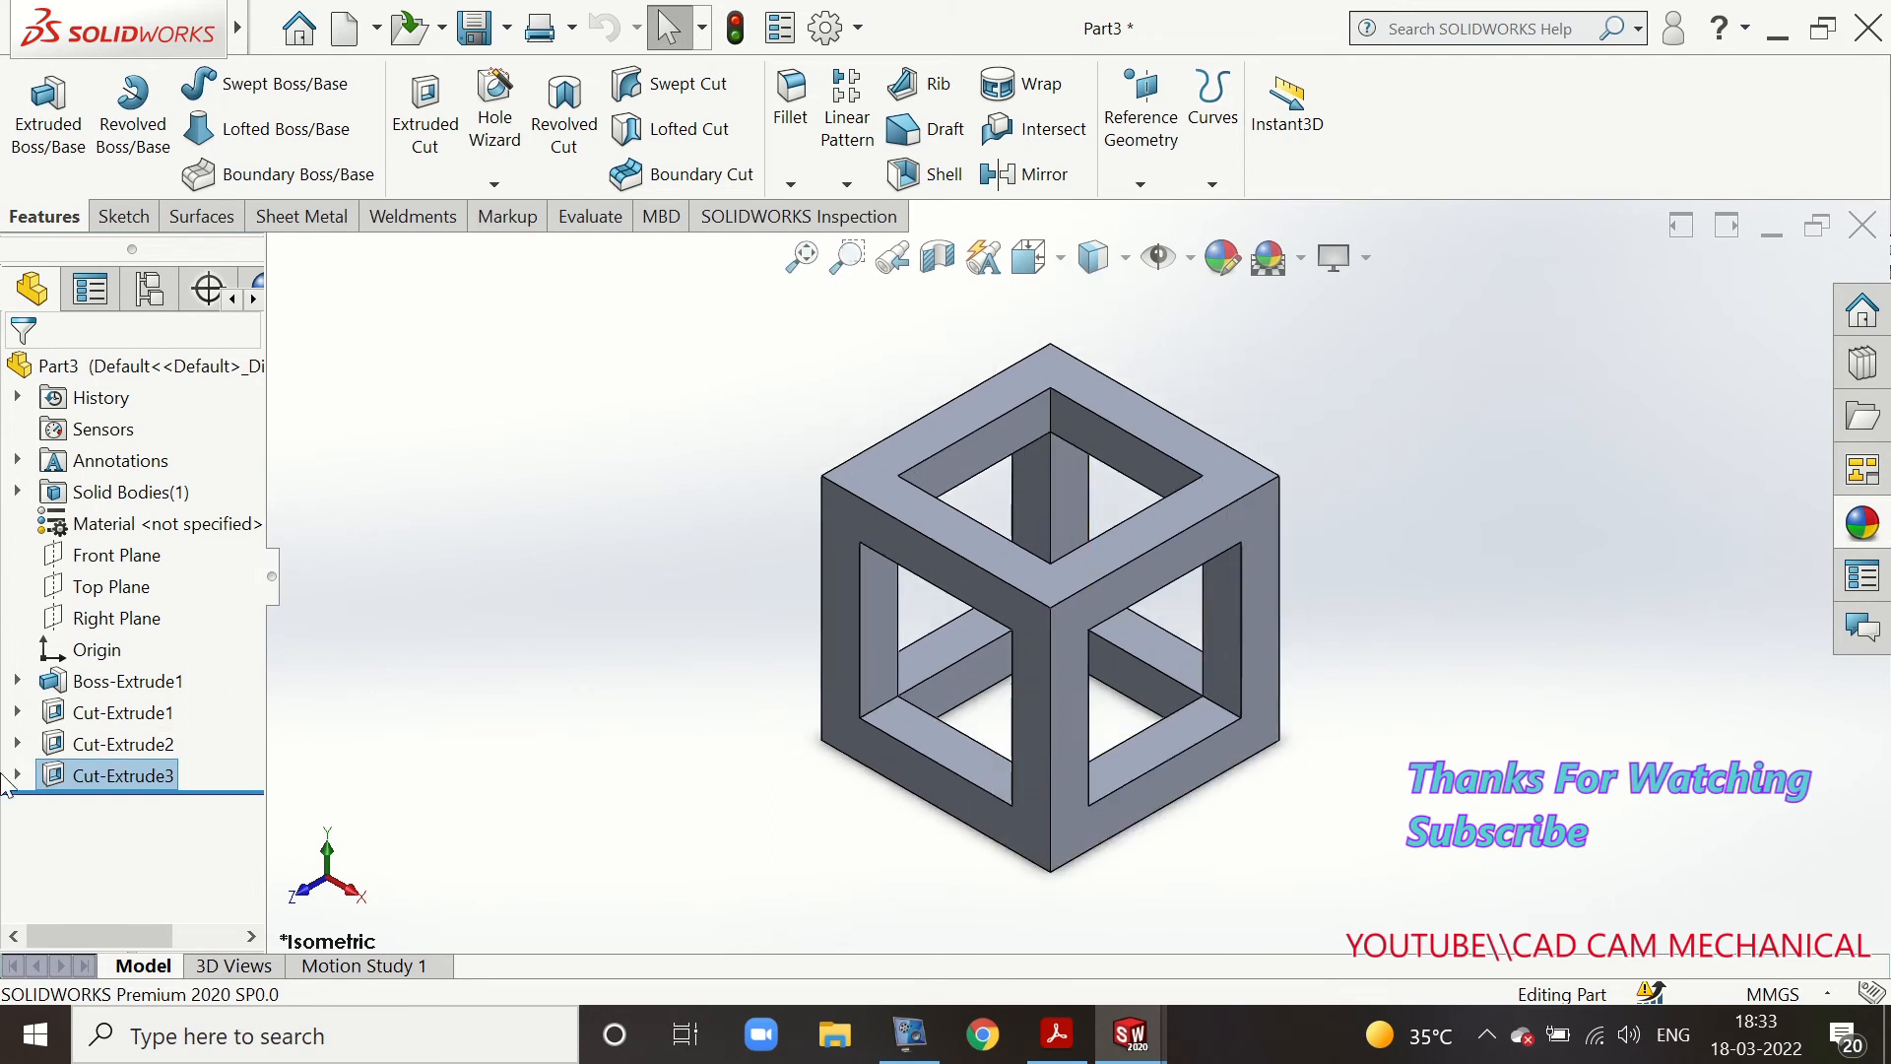
Apply a magenta color with RGB 204, 0, 136 to the boss extrusion and all three cut features
shift+click(127, 688)
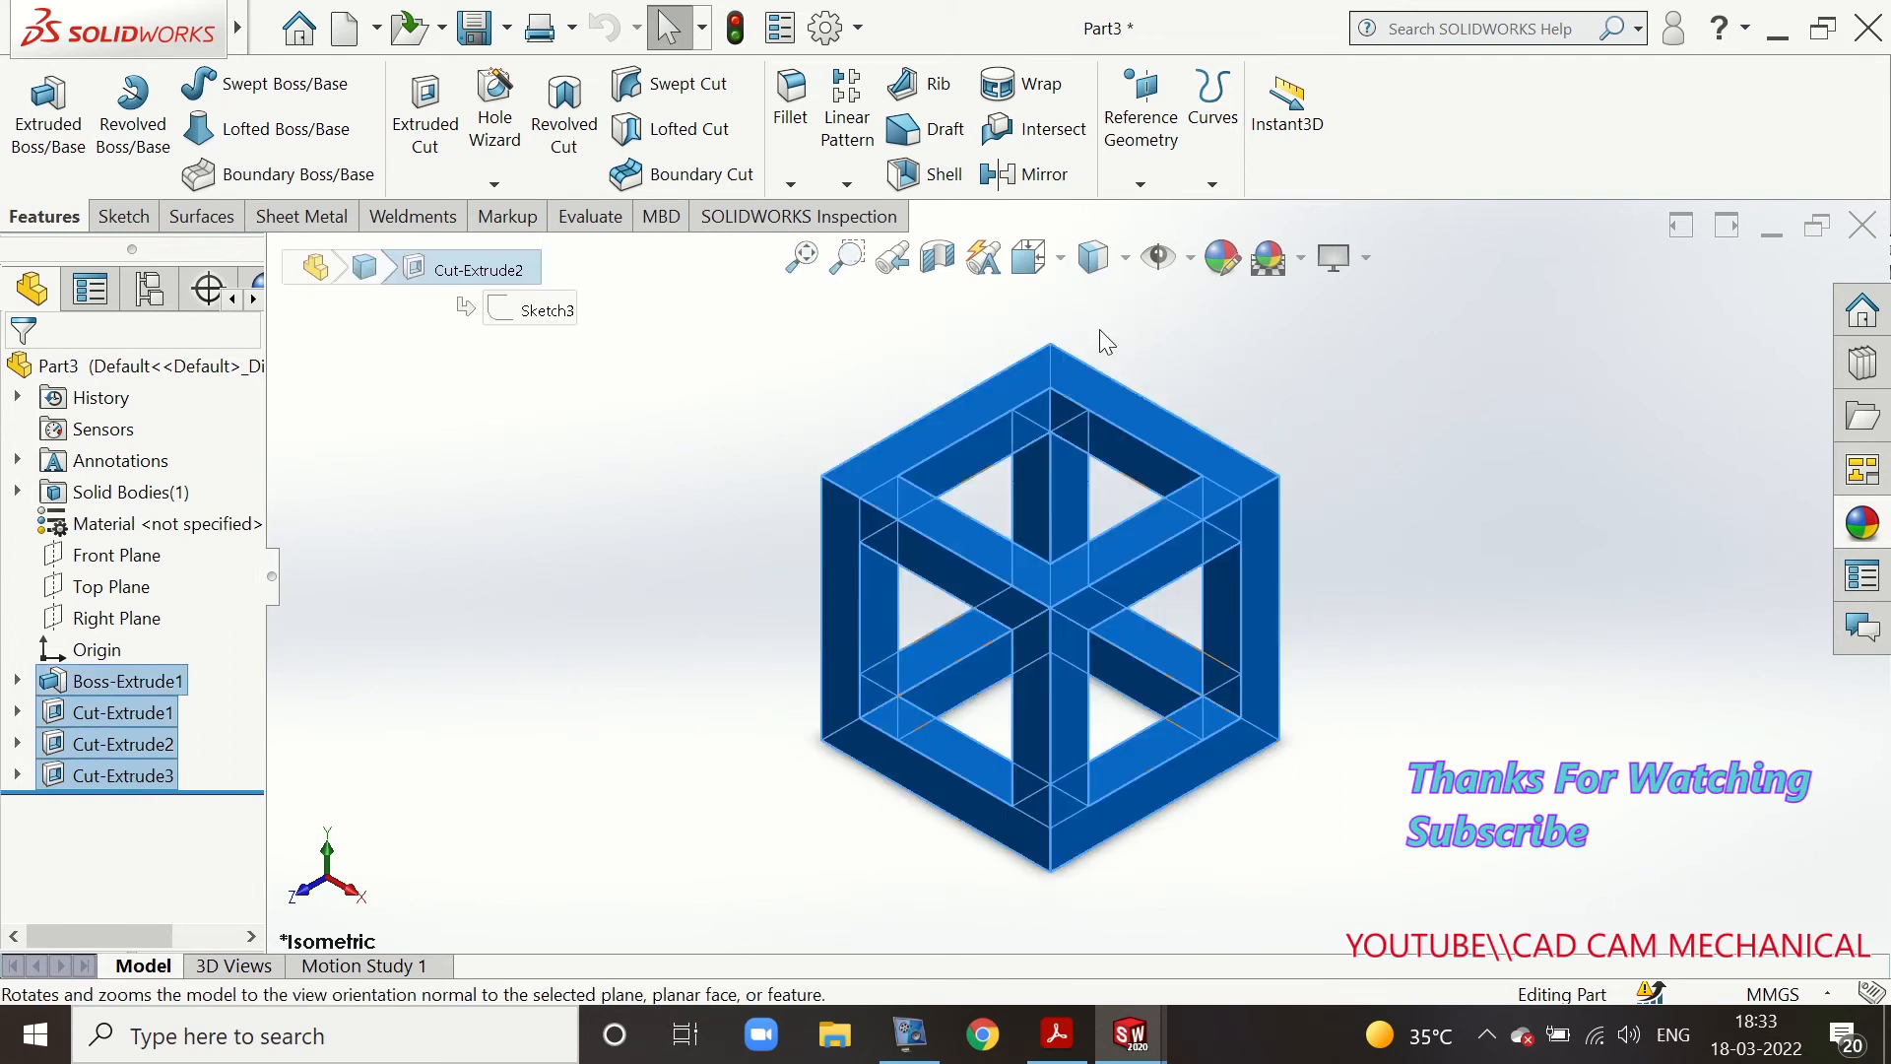
click(1222, 257)
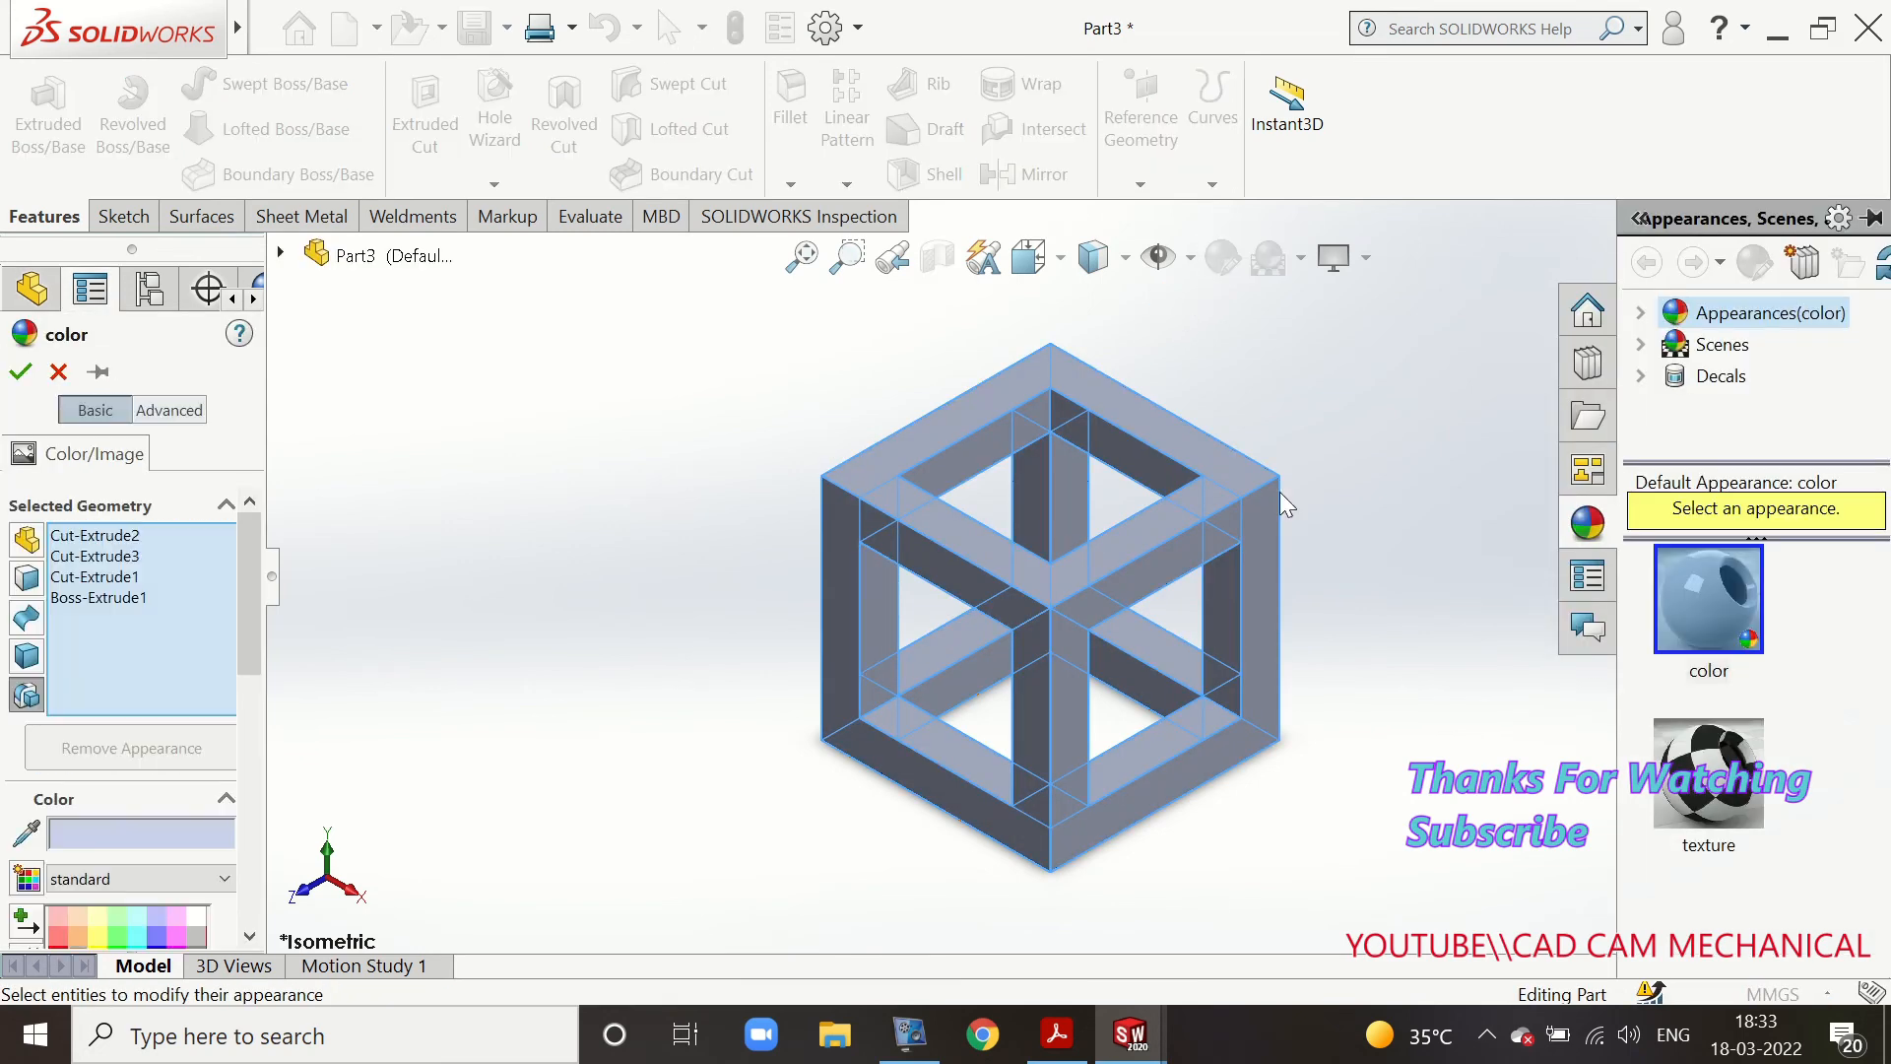
drag(243, 602, 244, 775)
click(215, 613)
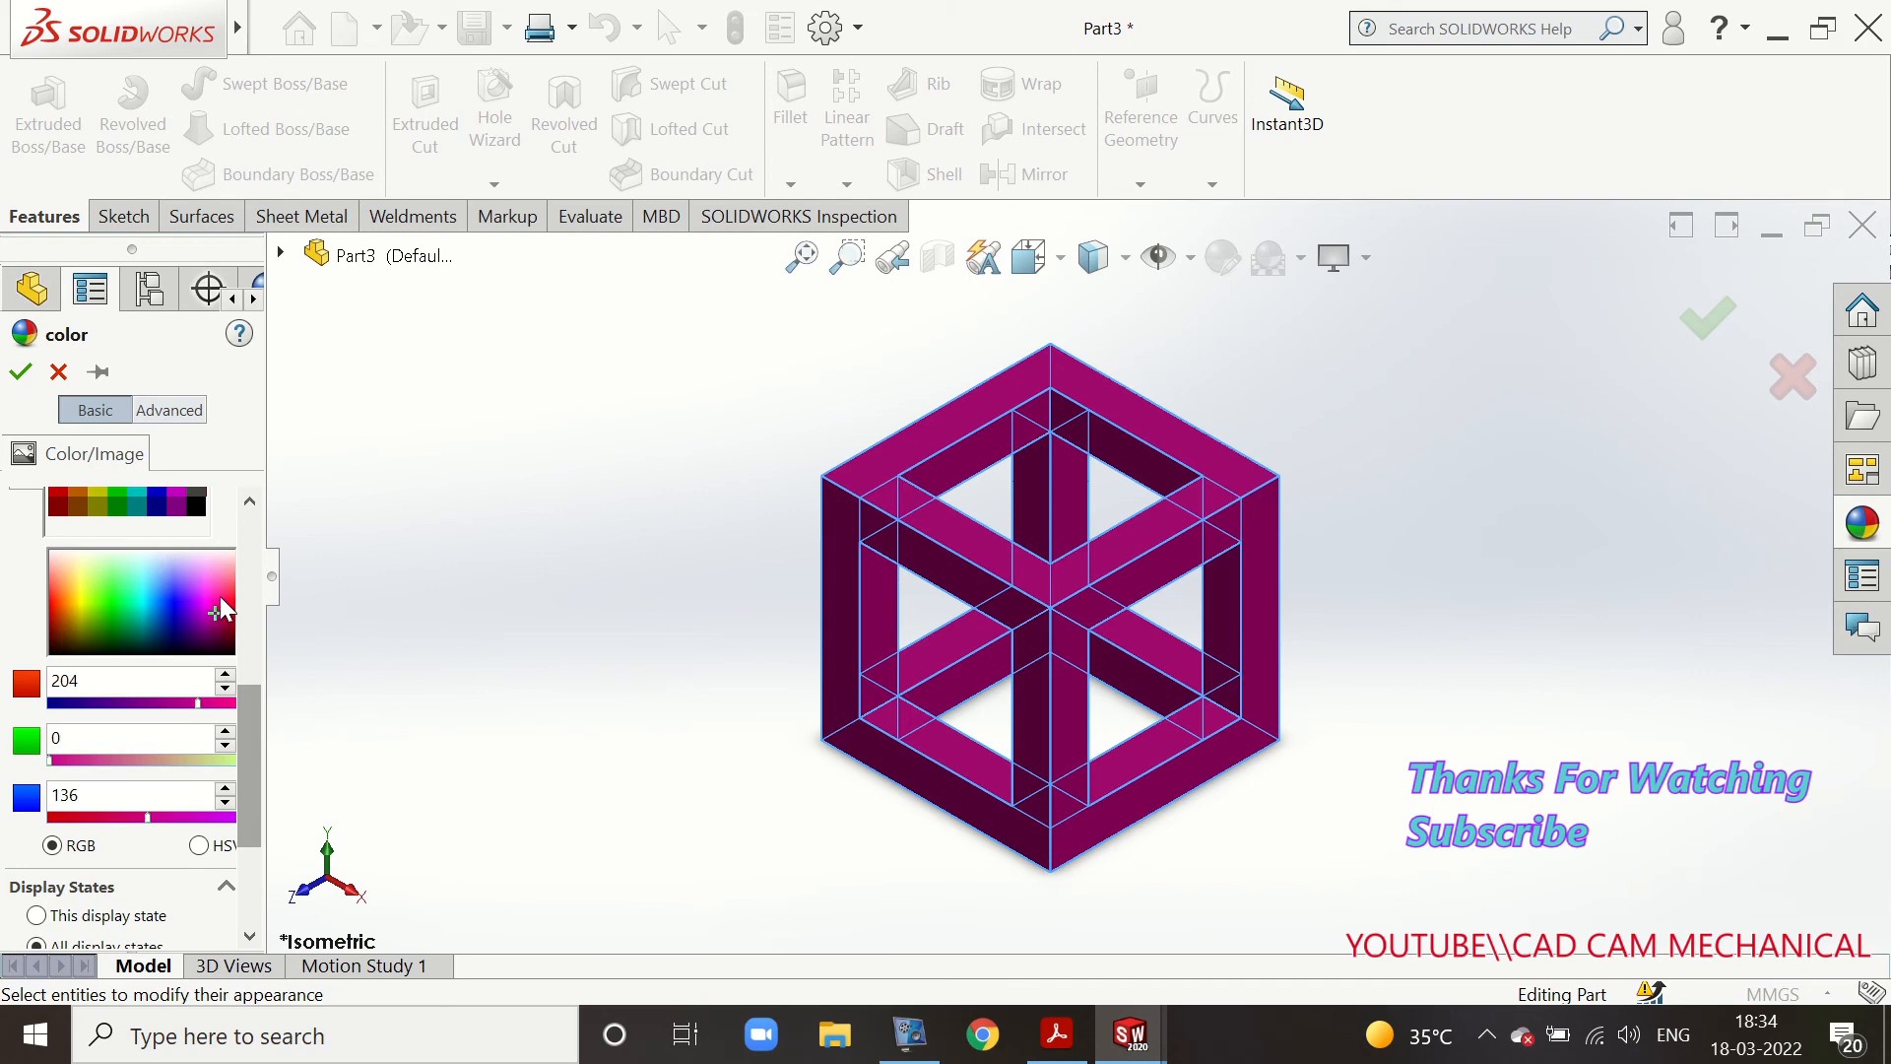
click(19, 372)
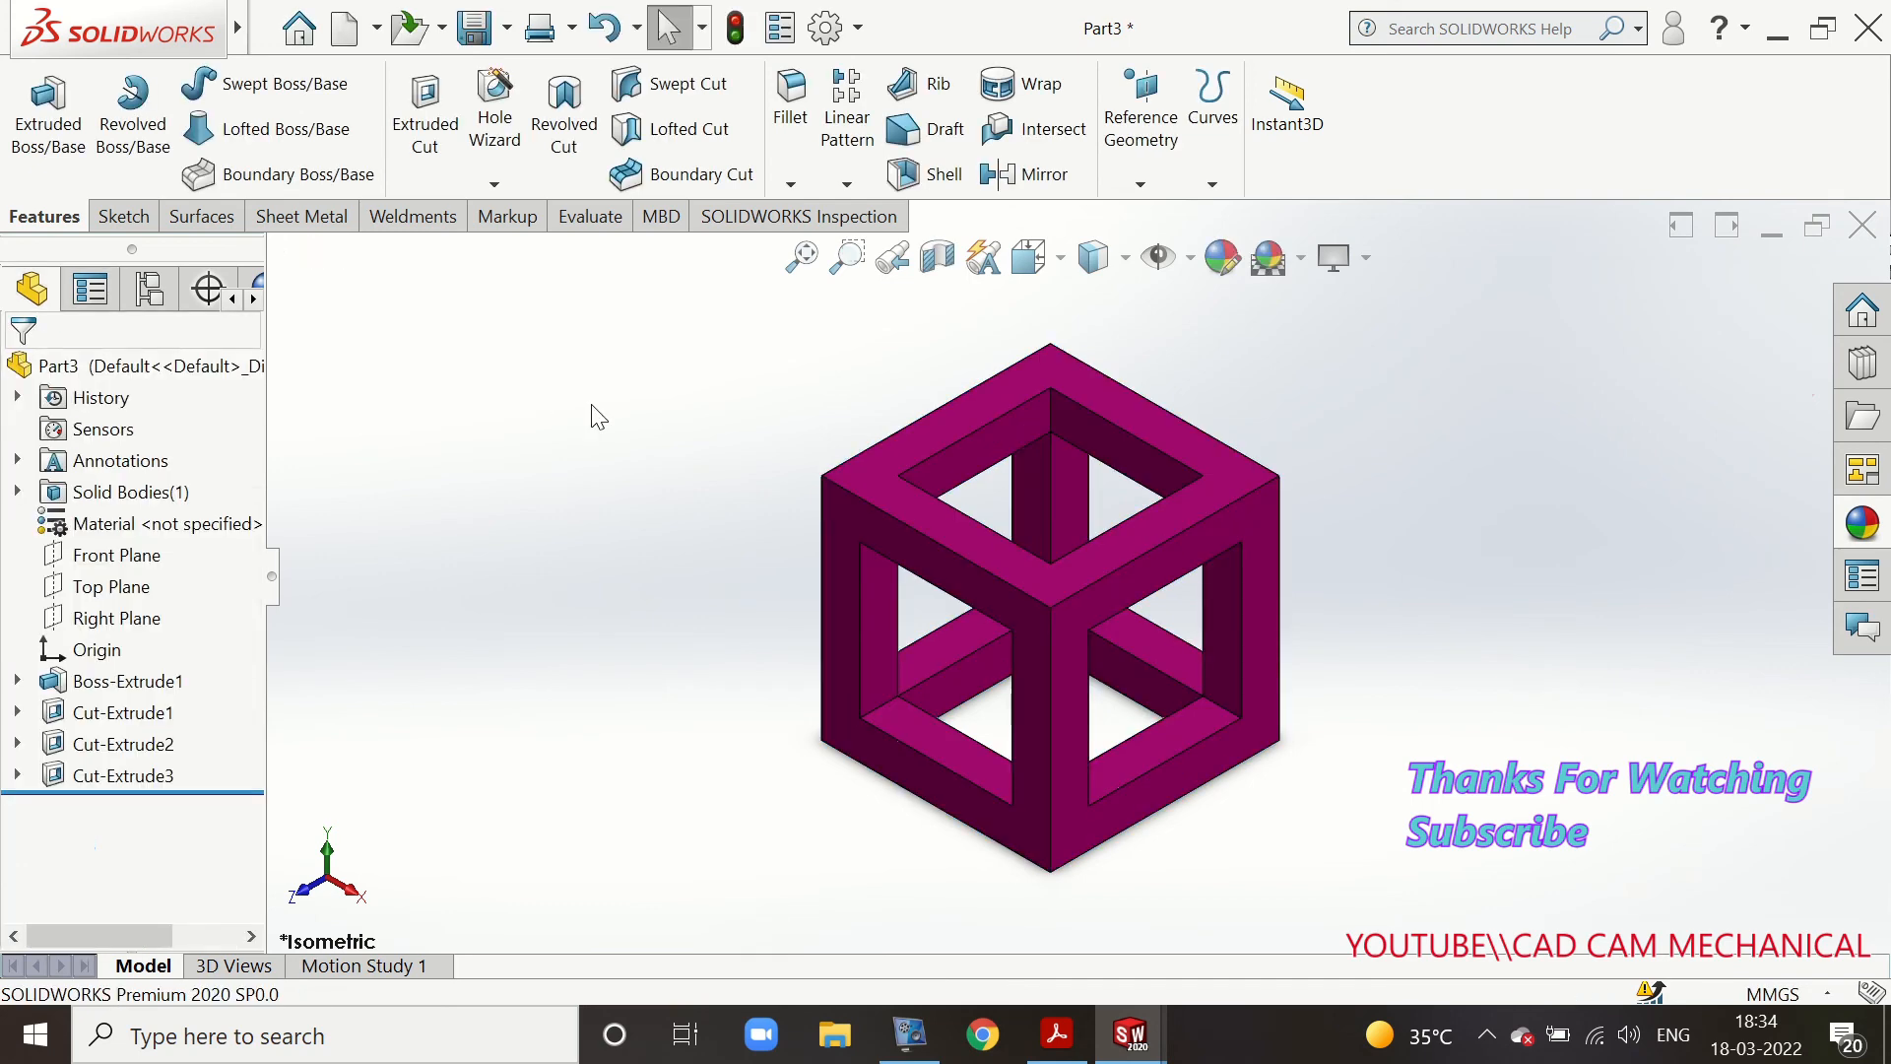